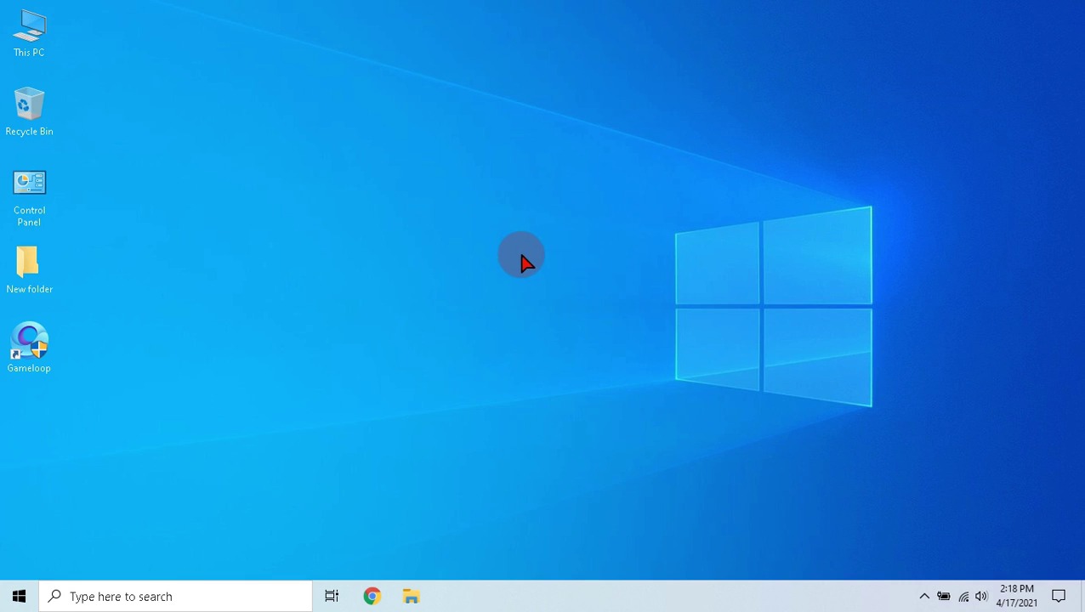
In Settings' Gaming page, leave Xbox Game Bar off and Game Mode on.
left_click(16, 595)
left_click(20, 522)
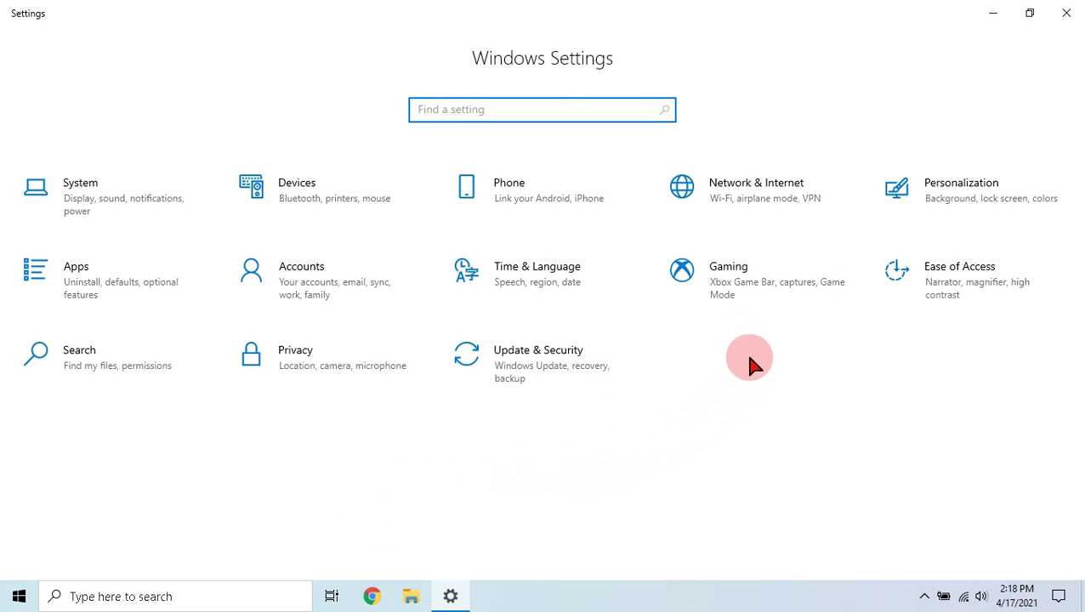
left_click(709, 271)
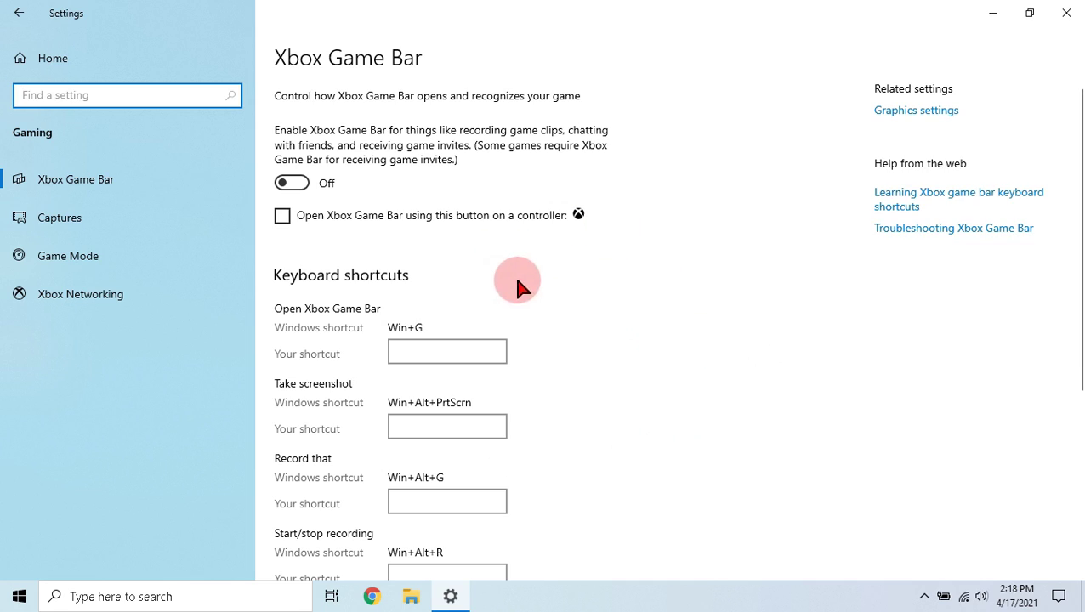
left_click(305, 183)
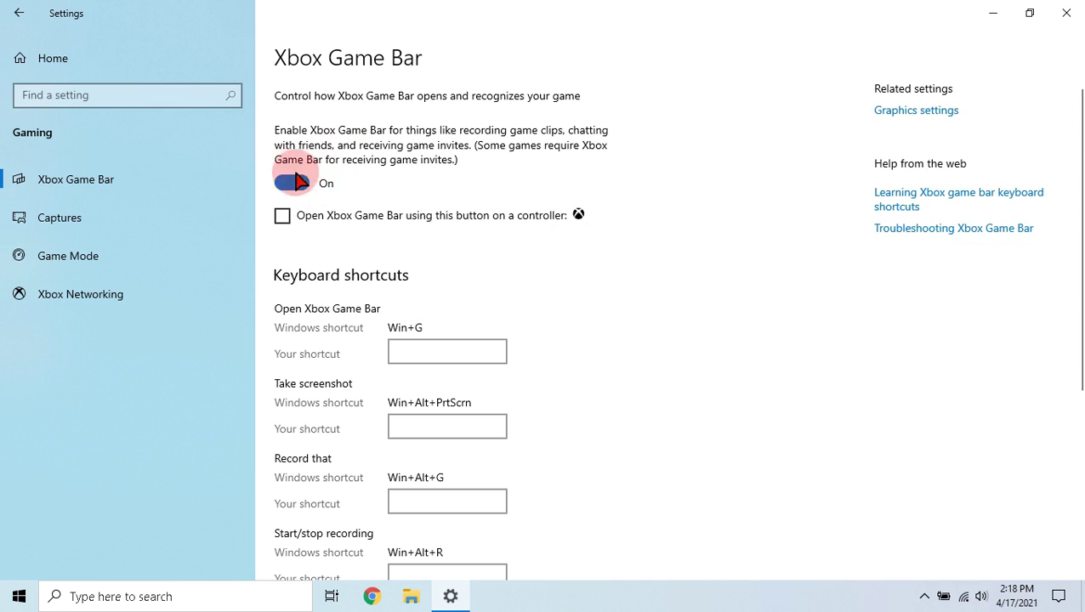
left_click(291, 183)
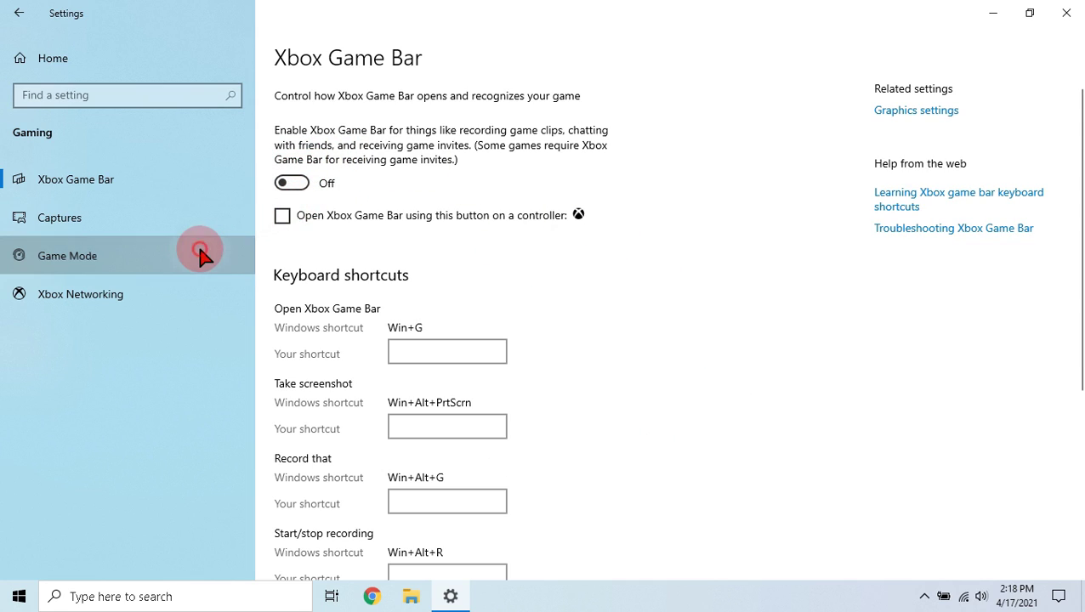
left_click(200, 255)
left_click(285, 157)
left_click(299, 157)
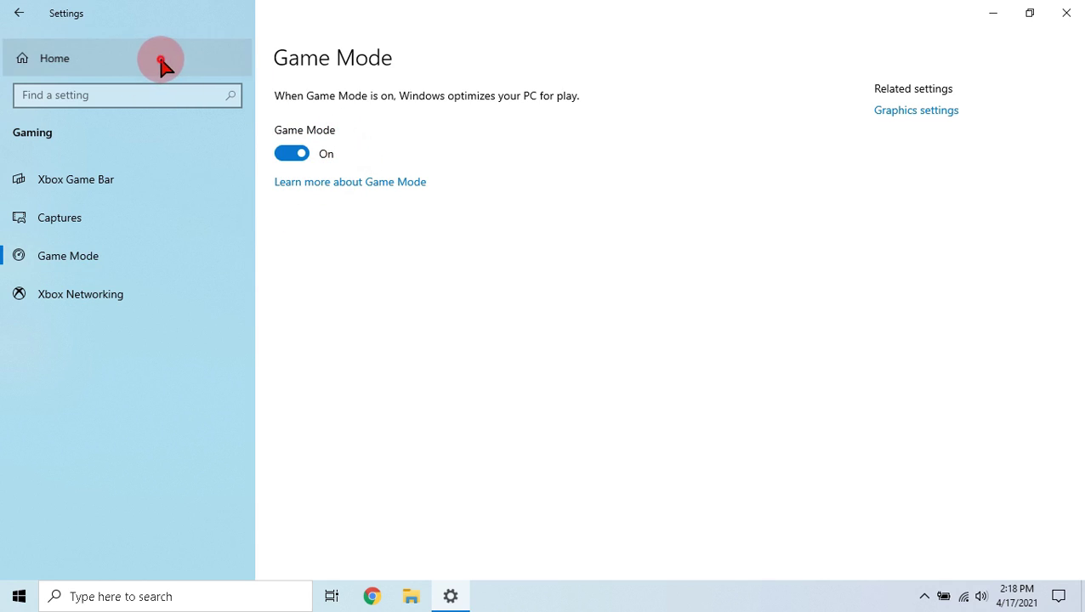
Turn off Transparency effects under Personalization > Colors.
left_click(115, 59)
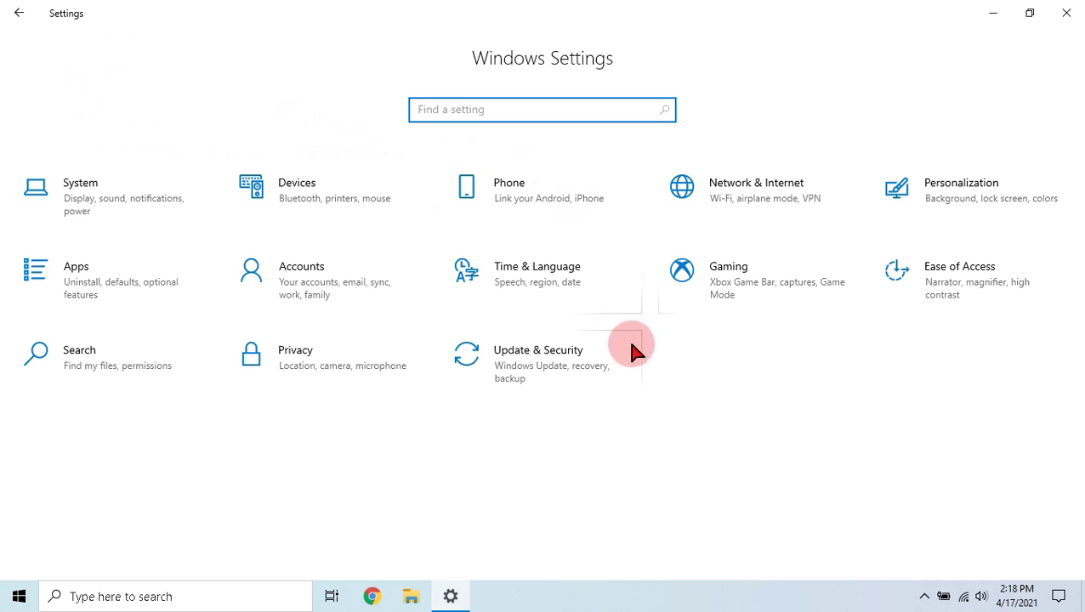
left_click(907, 200)
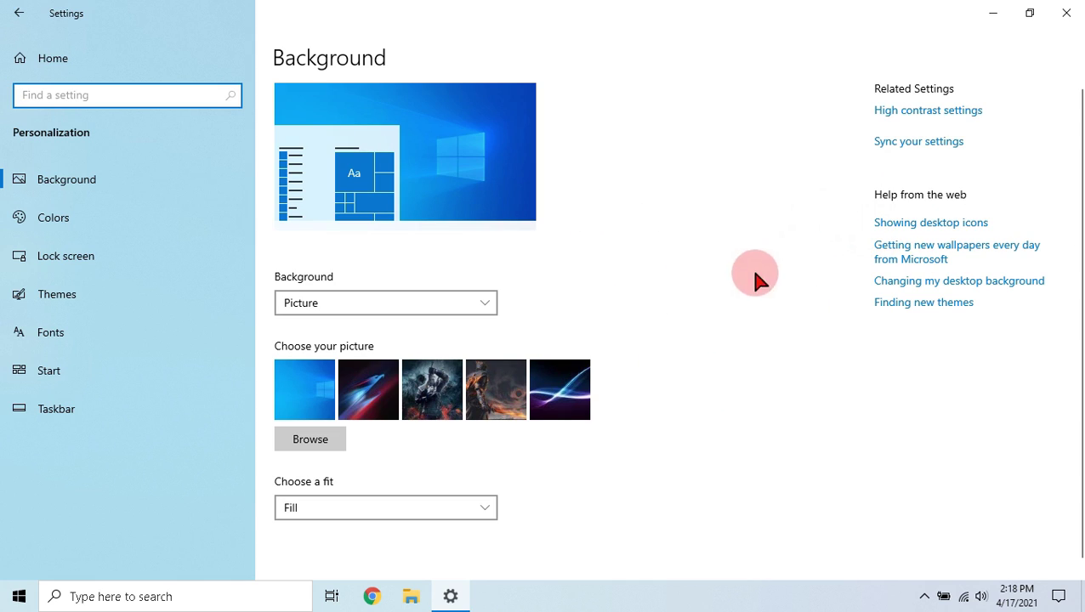
left_click(106, 217)
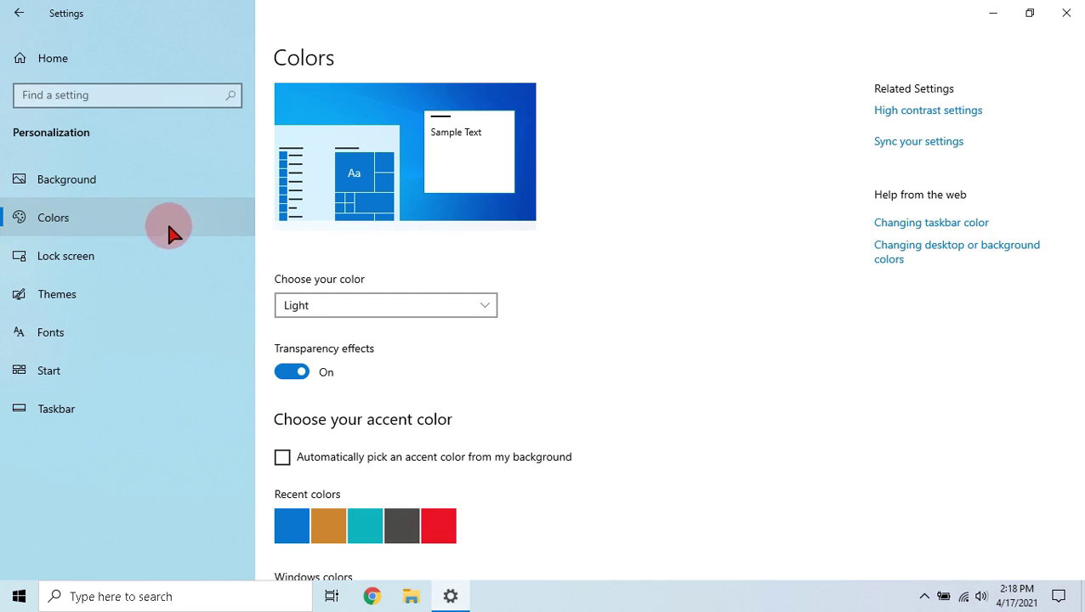
left_click(287, 372)
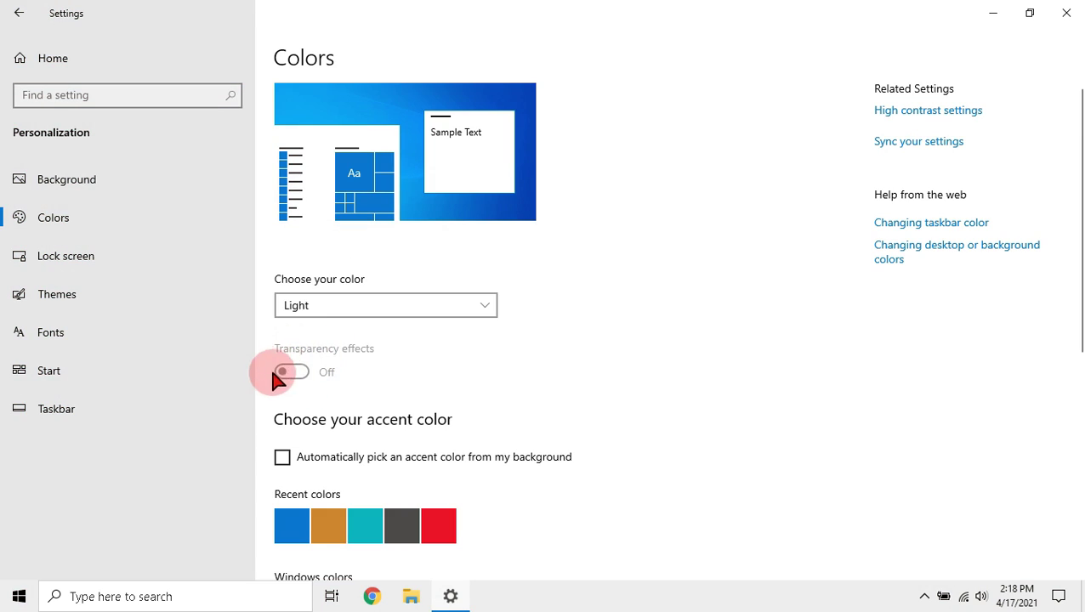
Stop Calculator, Camera, Photos, Microsoft Store, Settings and Snip & Sketch running in the background.
left_click(148, 66)
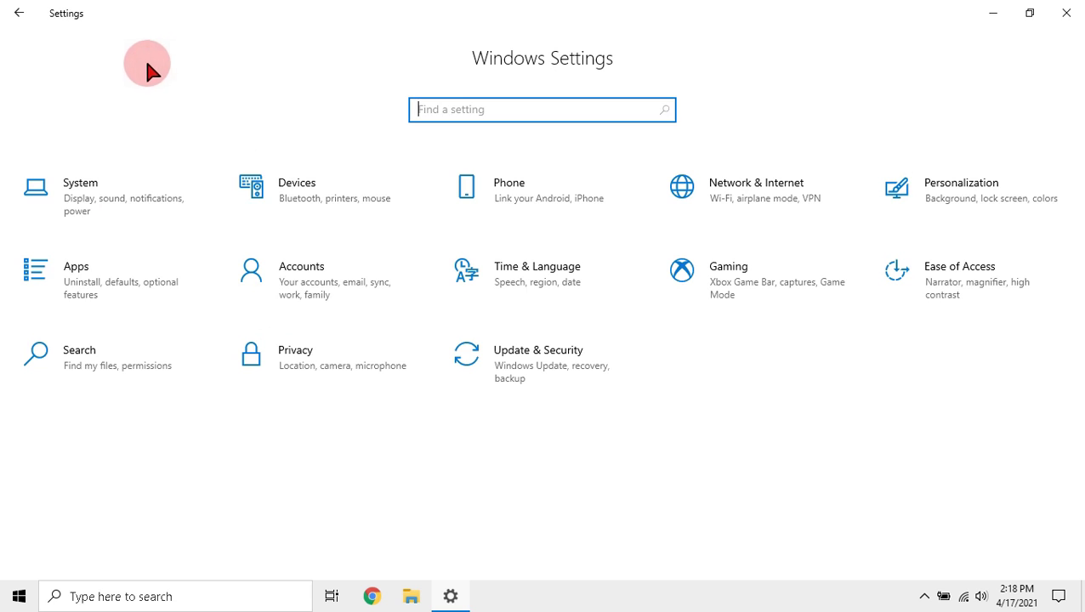
left_click(316, 354)
scroll(211, 268, "down", 1)
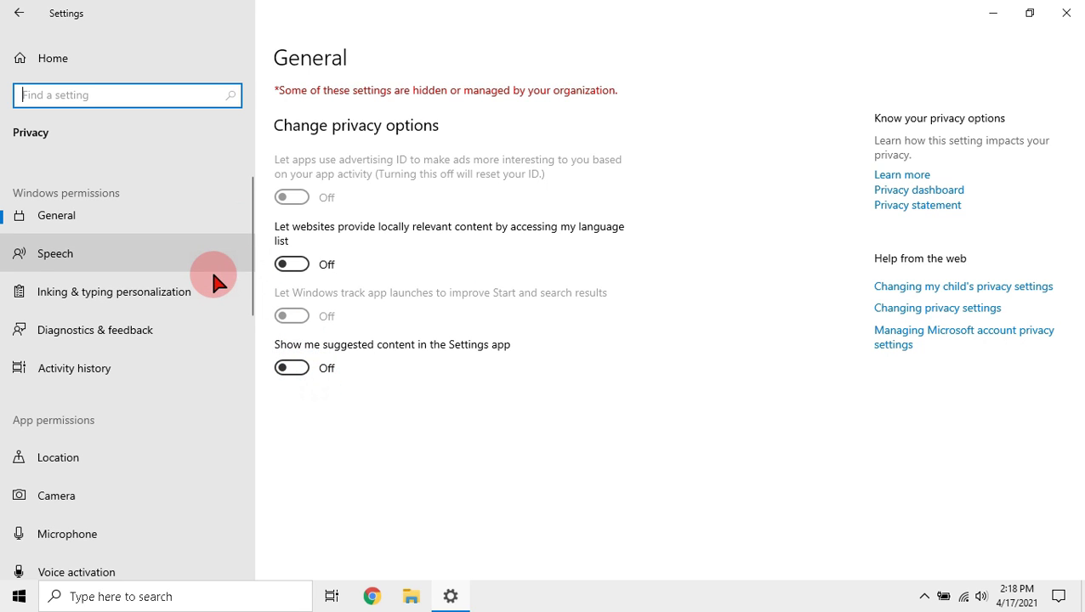
scroll(212, 276, "down", 5)
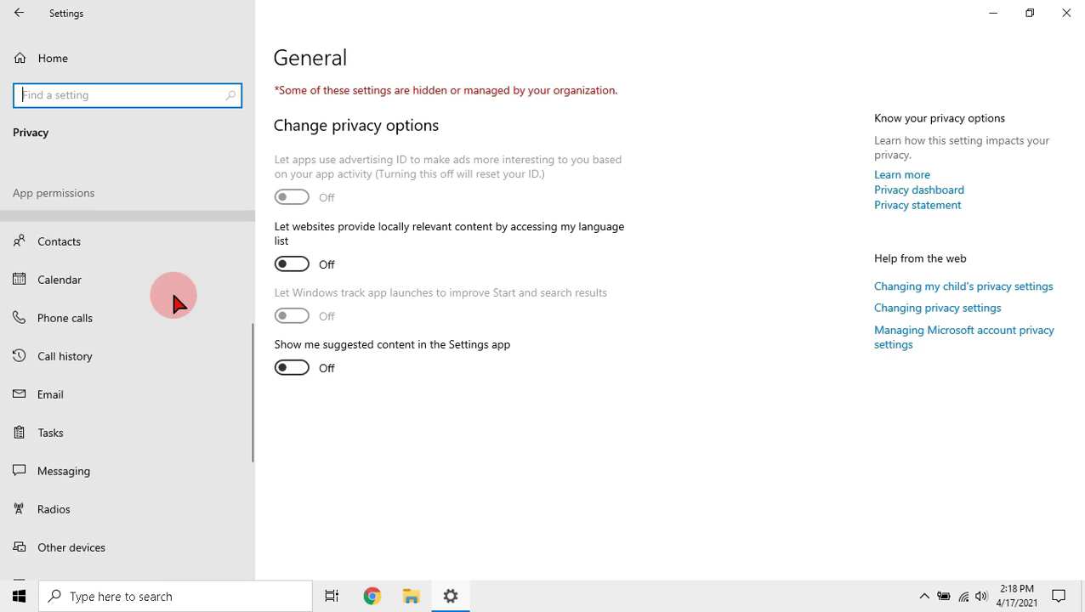
scroll(171, 296, "down", 4)
left_click(104, 424)
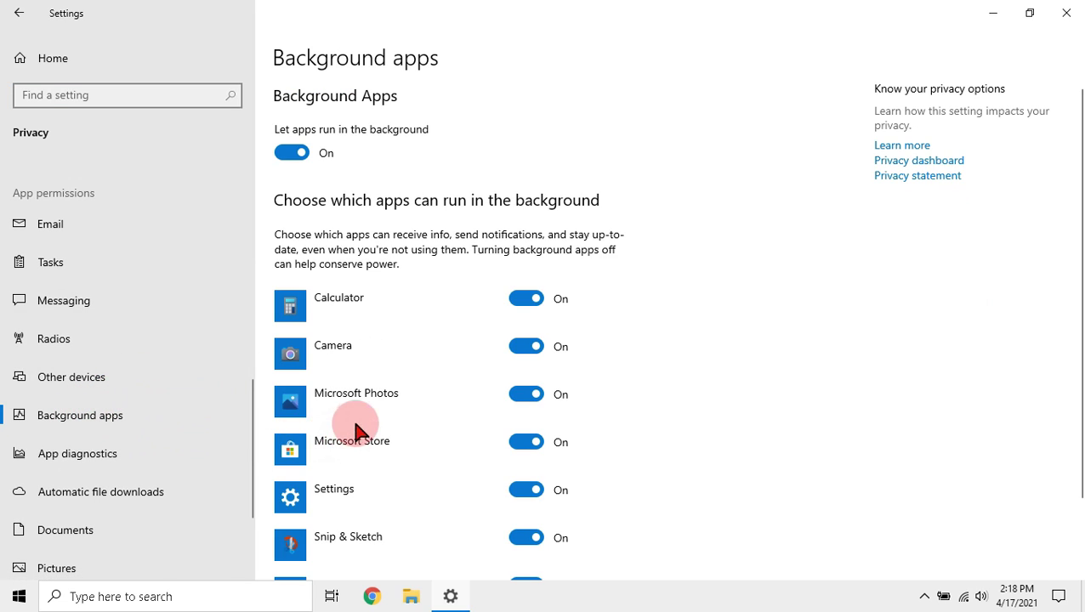
left_click(522, 302)
left_click(531, 348)
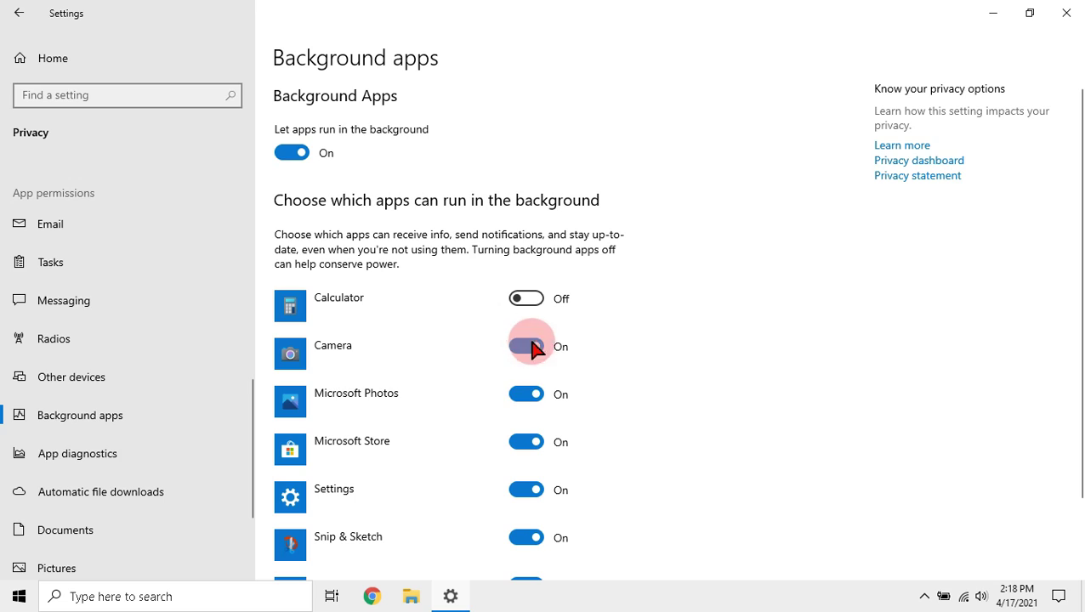
left_click(521, 407)
left_click(528, 442)
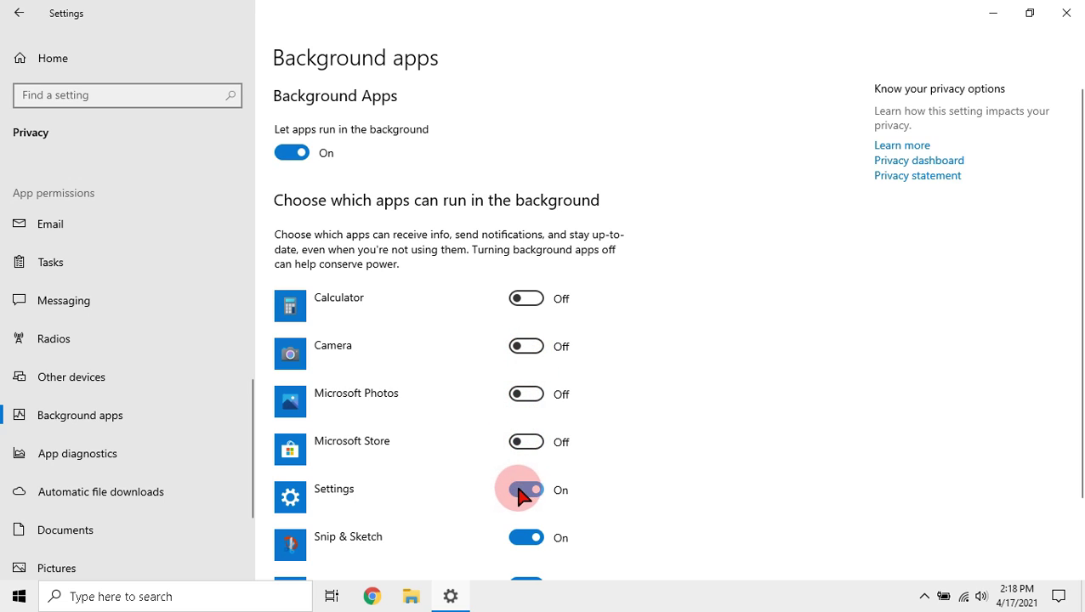
left_click(524, 489)
left_click(525, 538)
scroll(550, 509, "down", 1)
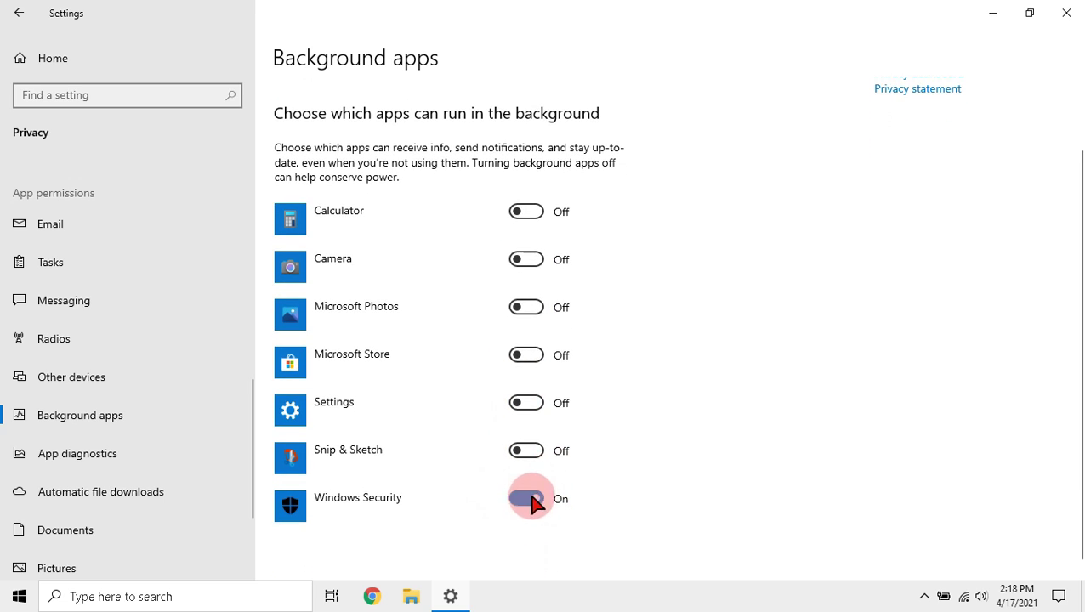
Pause Windows updates 7 more days, until 5/22/2021, and close Settings.
left_click(182, 66)
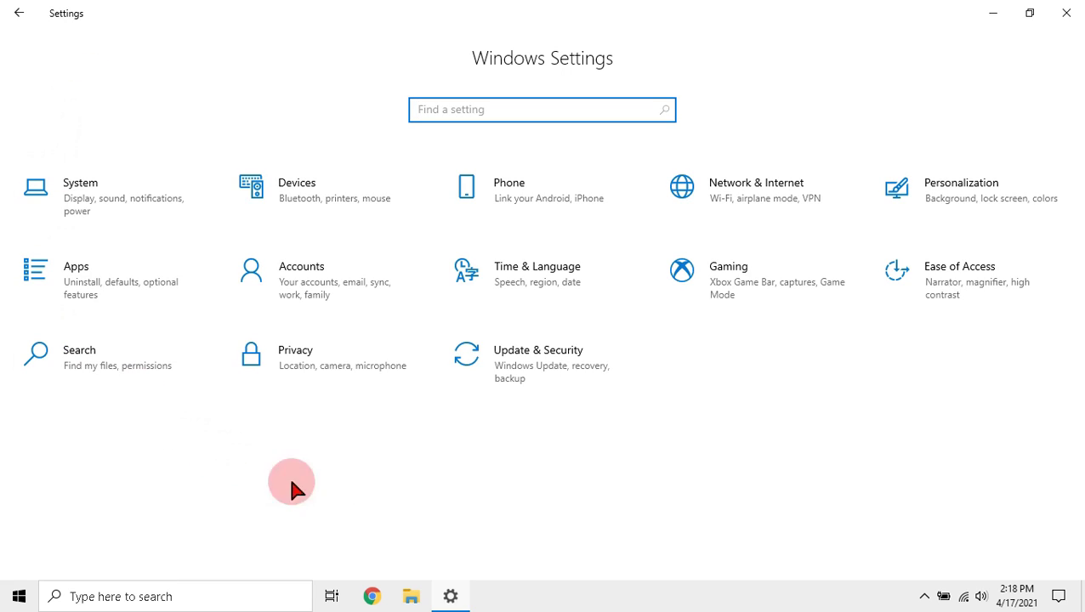
left_click(567, 374)
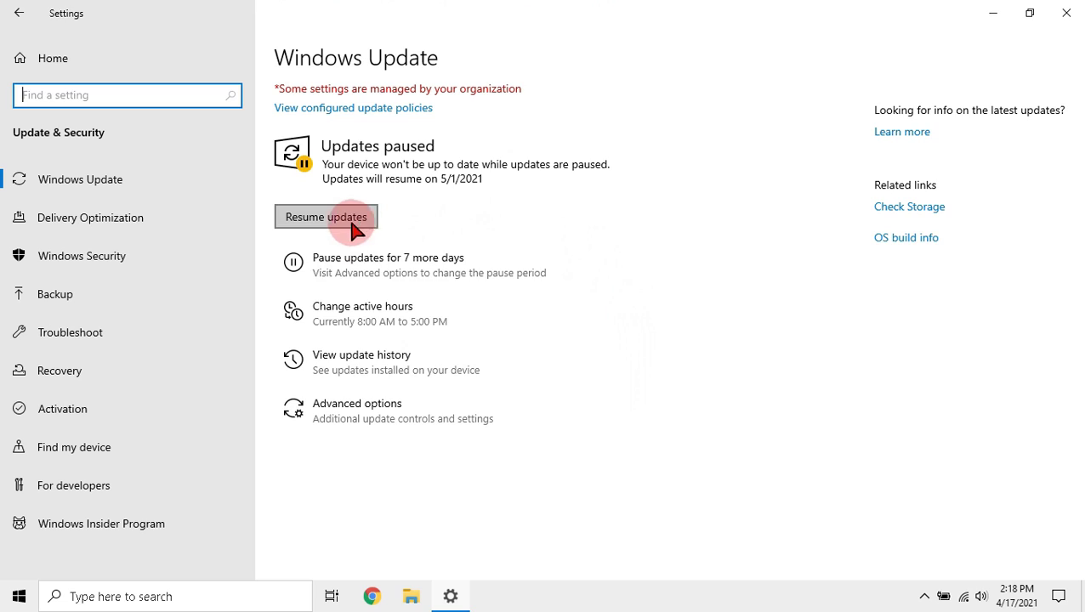
left_click(384, 274)
left_click(384, 272)
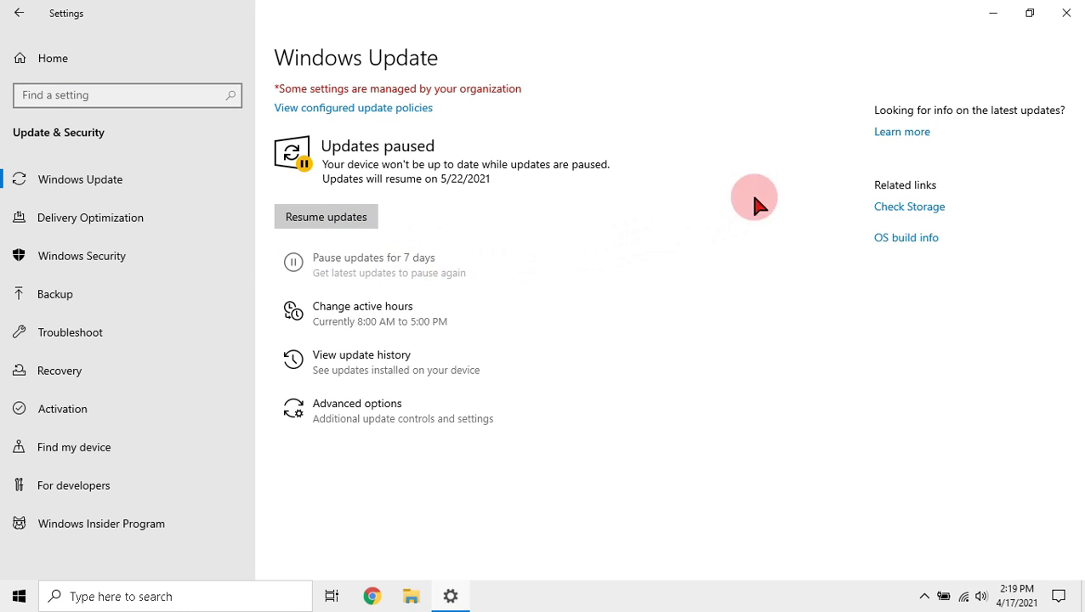
left_click(1063, 10)
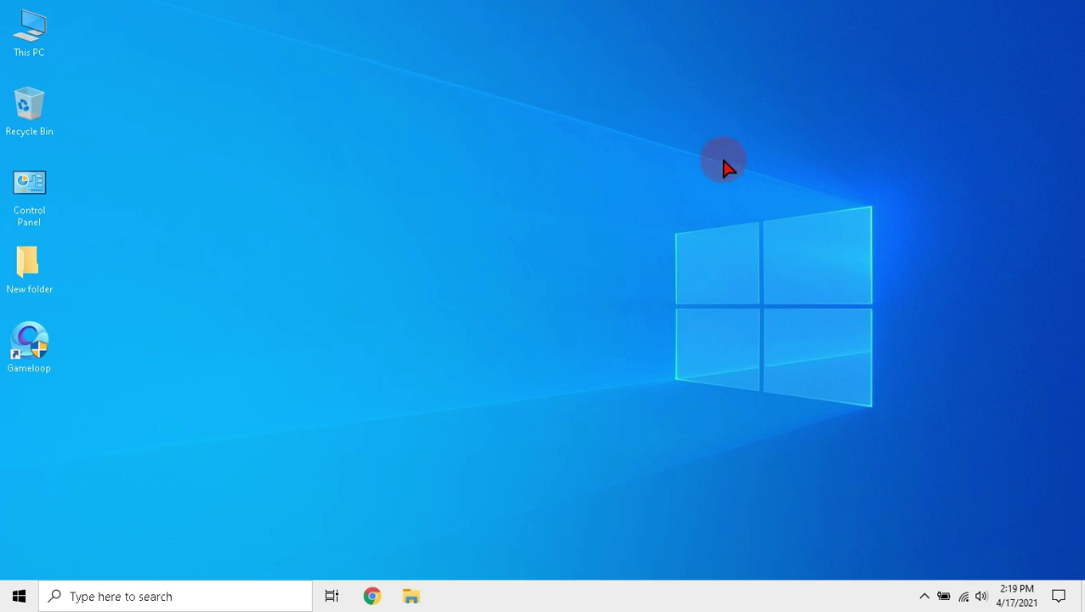
Restore and apply the default 3D settings in Intel Graphics Properties.
right_click(527, 228)
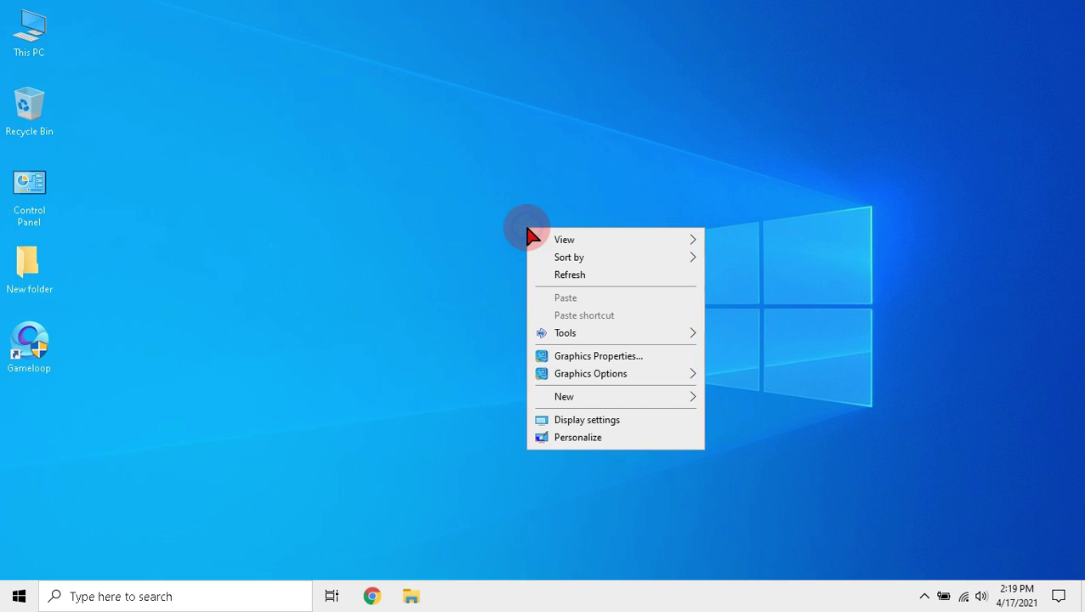
left_click(554, 357)
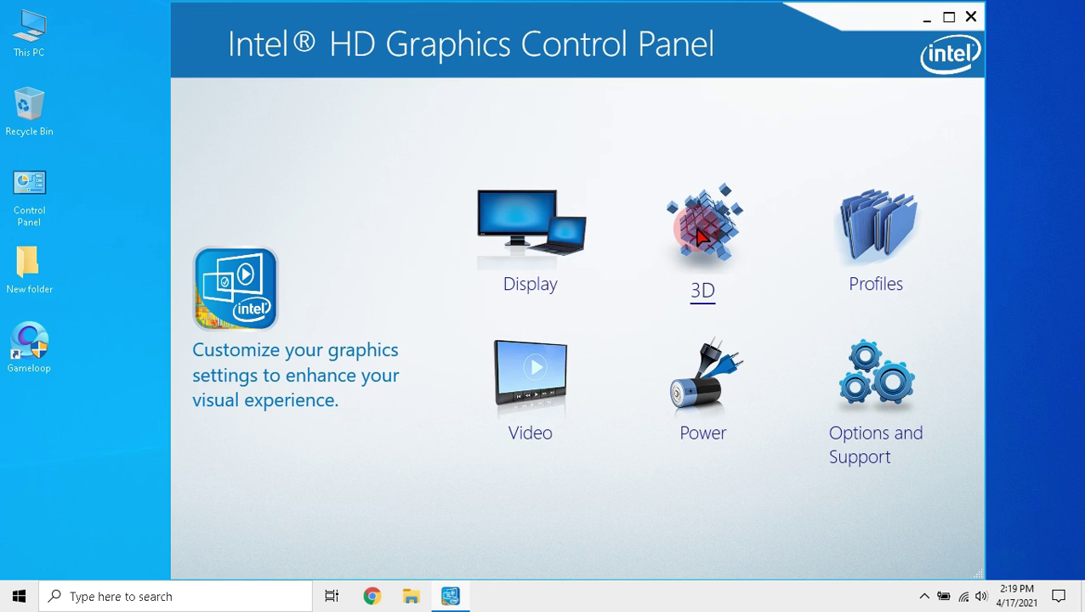
left_click(699, 237)
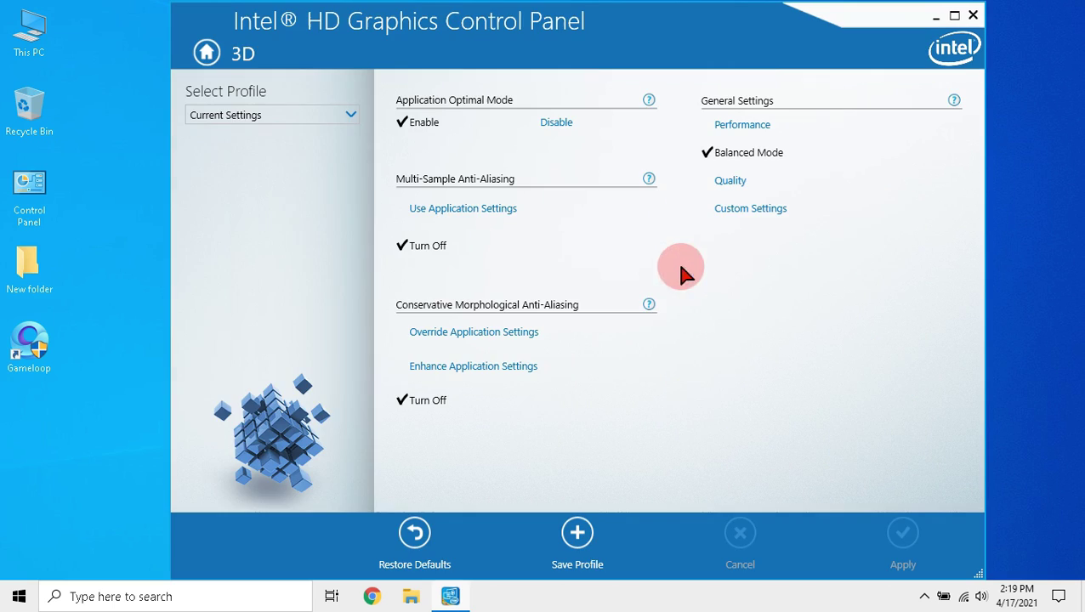
left_click(411, 533)
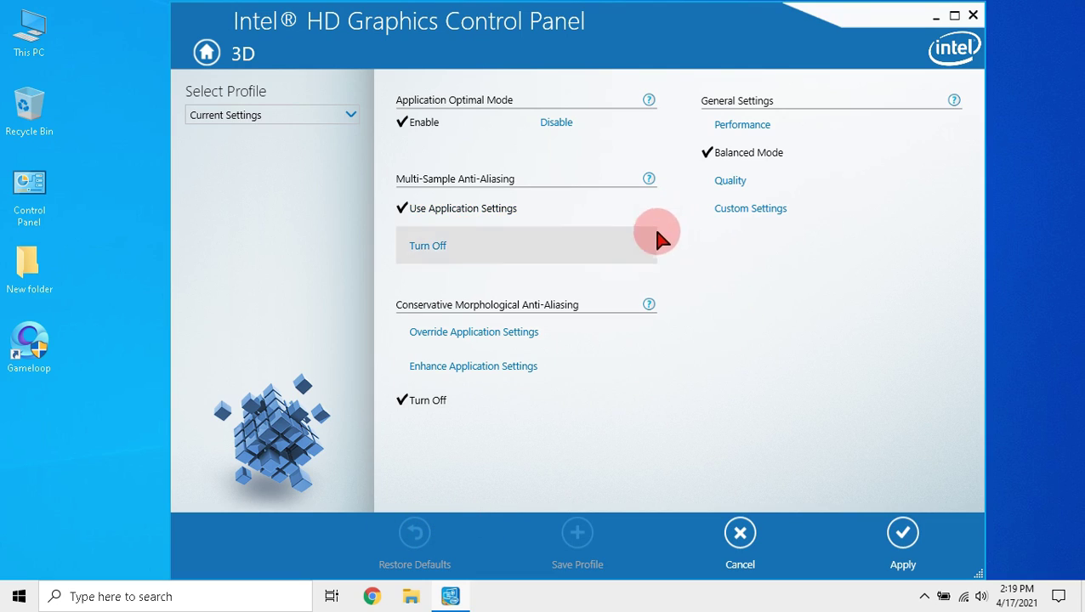
left_click(900, 534)
left_click(537, 298)
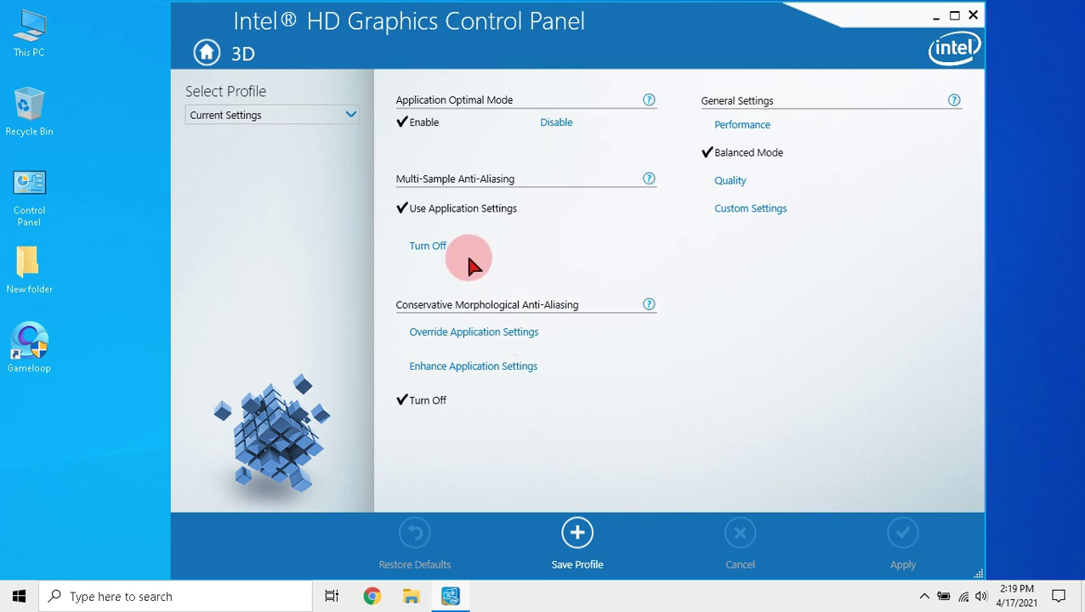
Set 3D to Performance with multi-sample anti-aliasing off, keep the changes, and return home.
left_click(544, 246)
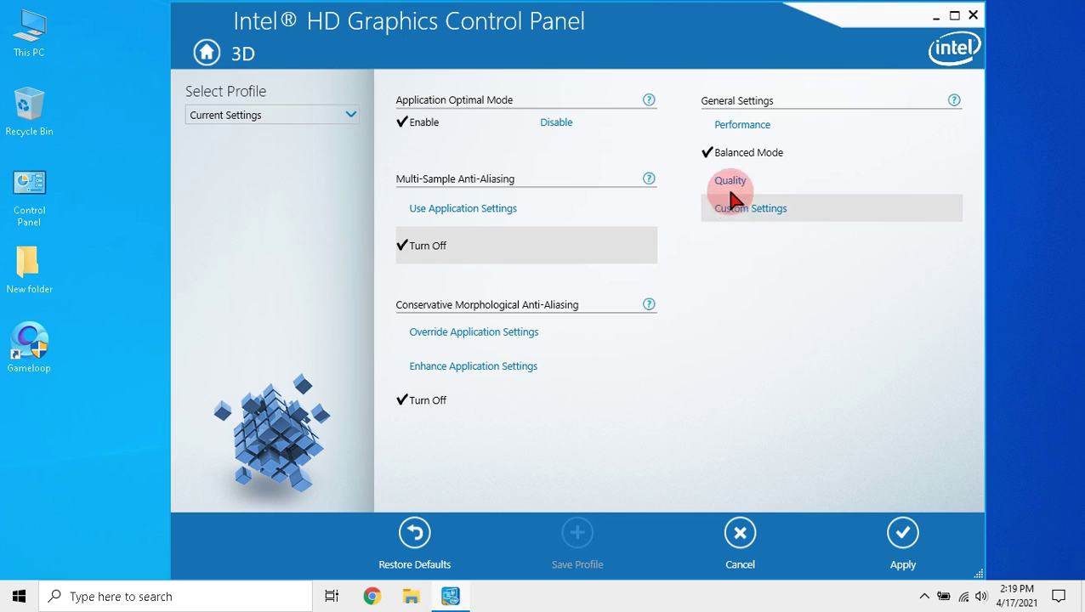
left_click(733, 125)
left_click(901, 534)
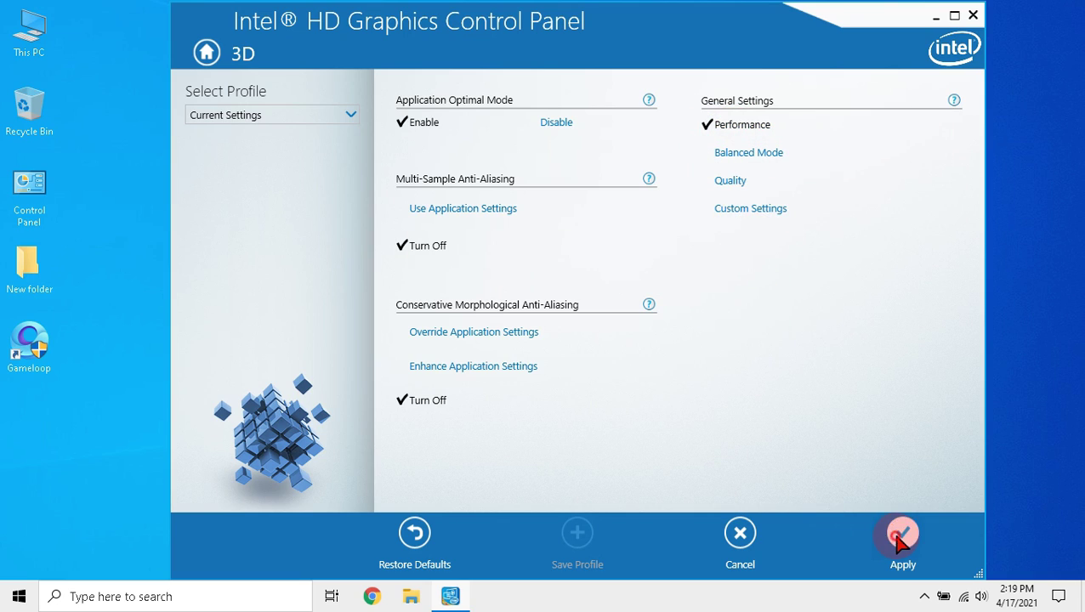
left_click(502, 304)
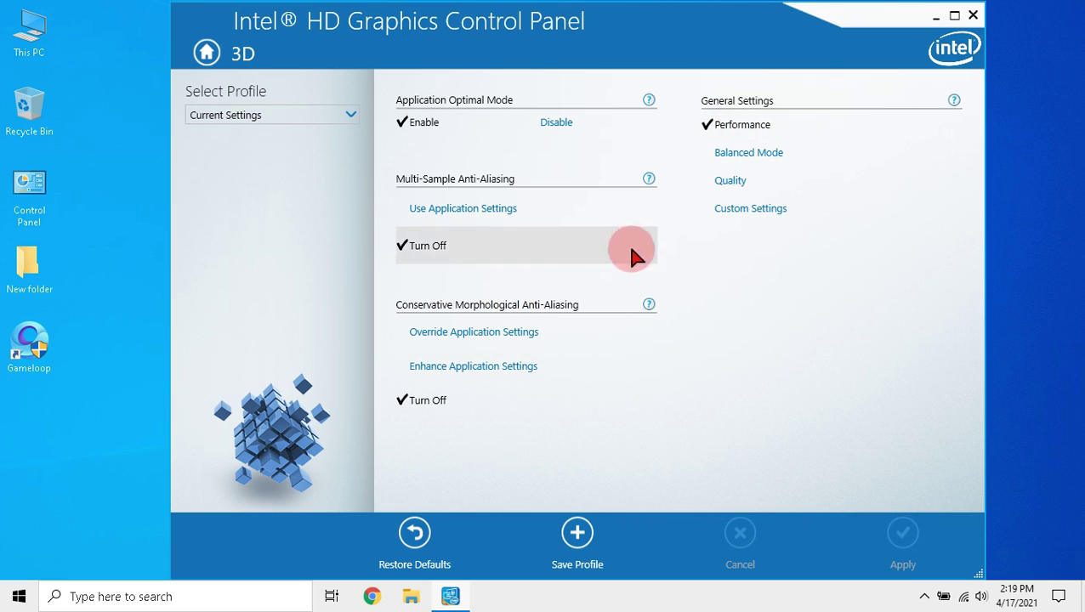
left_click(206, 53)
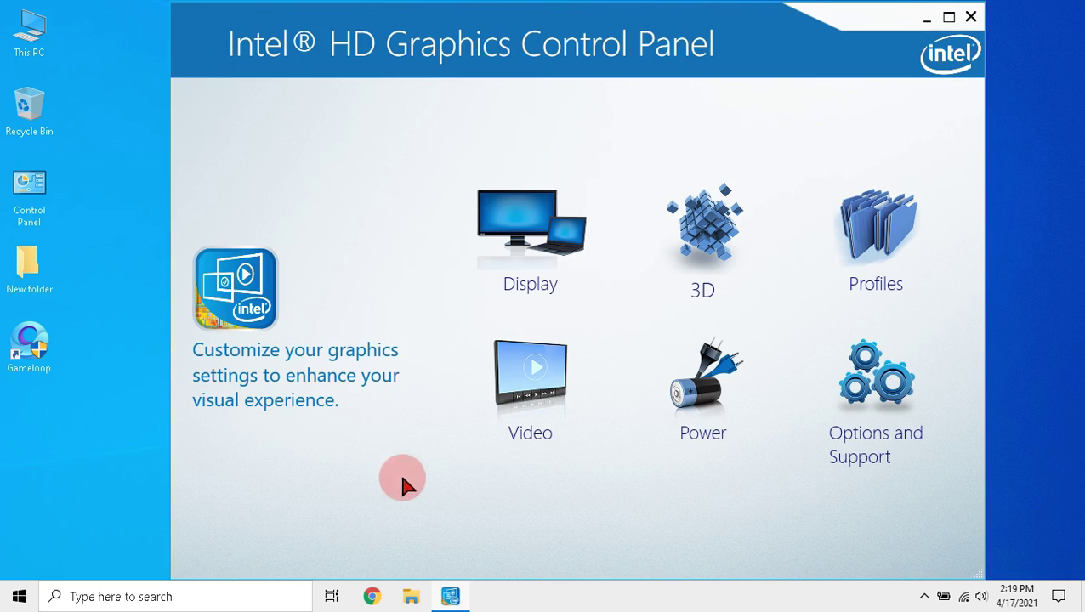
Disable Display Power Saving Technology on battery, keeping Maximum Performance, then close the panel.
left_click(695, 395)
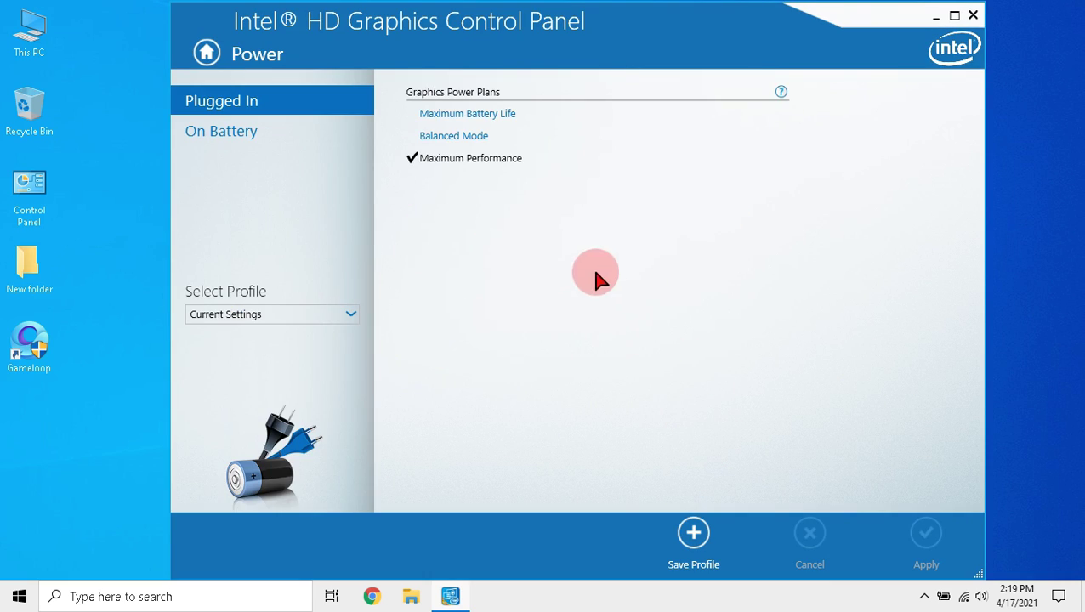
left_click(450, 114)
left_click(459, 159)
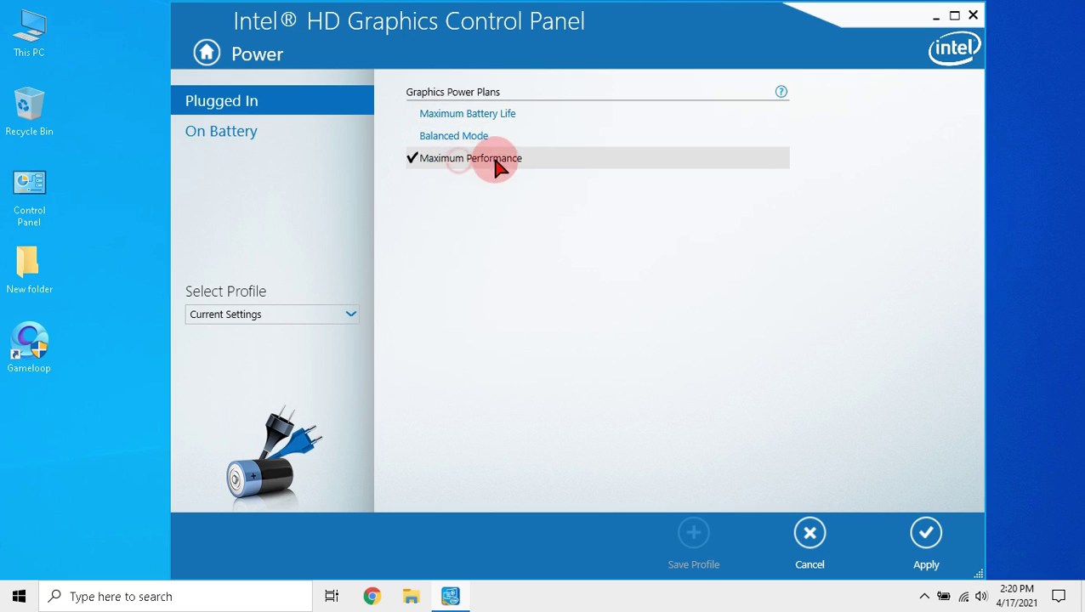
left_click(247, 133)
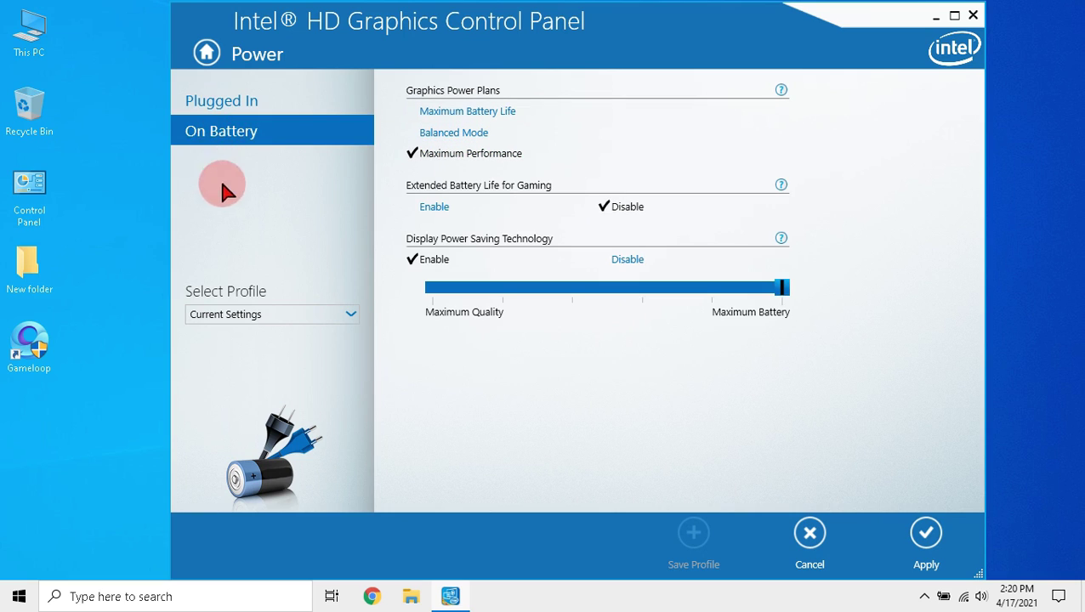
left_click(647, 260)
left_click(925, 527)
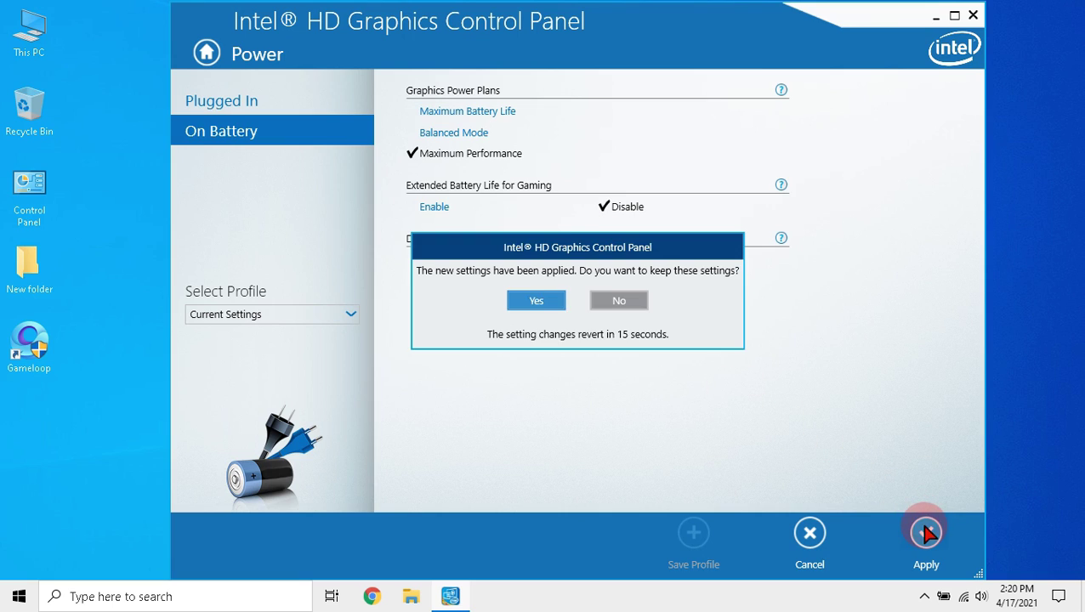
left_click(525, 299)
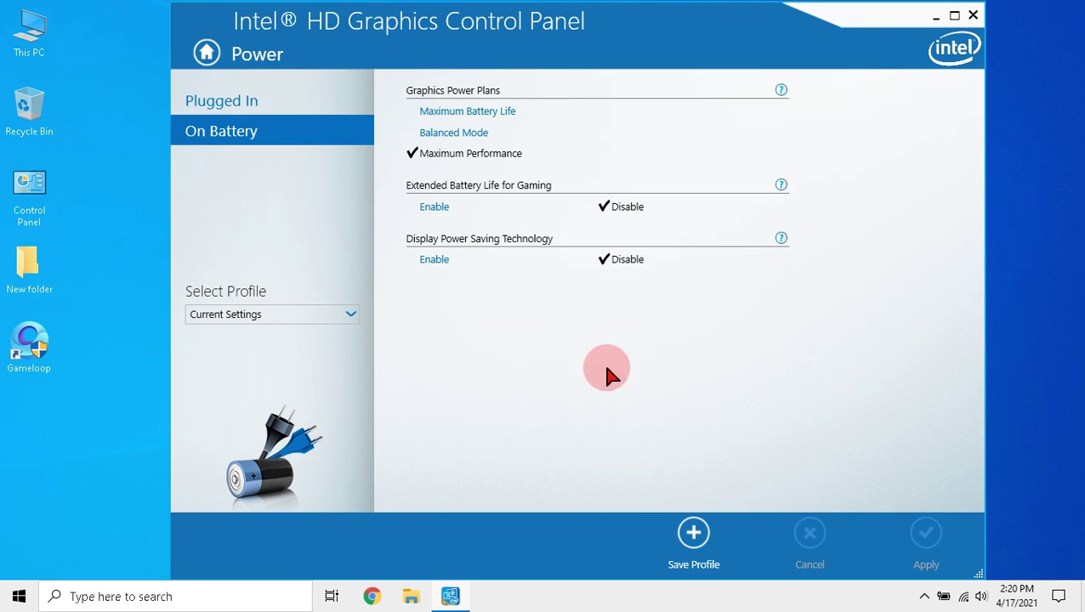
left_click(207, 52)
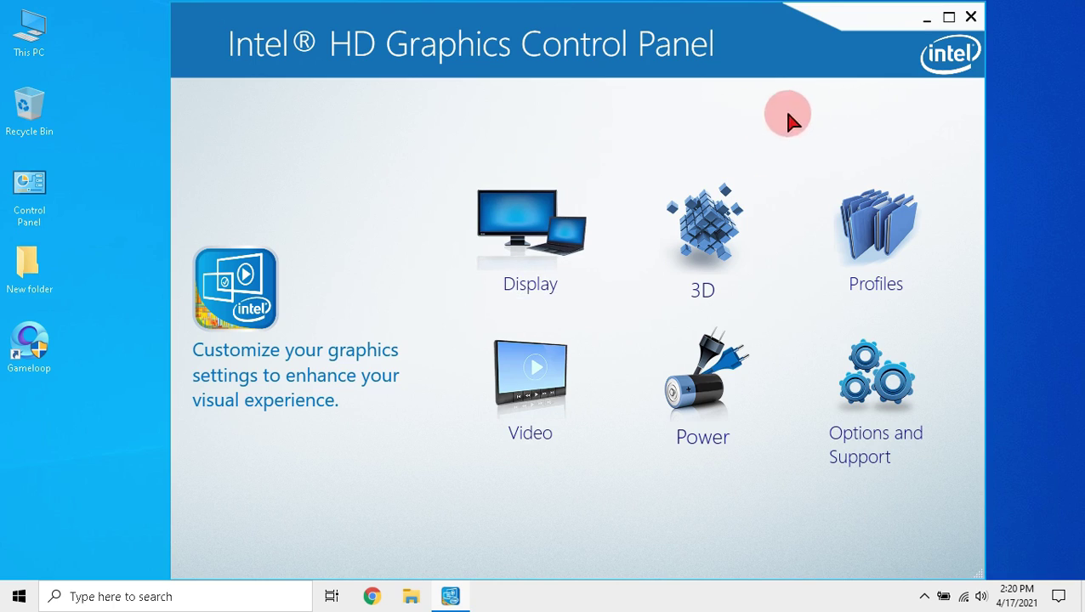
left_click(972, 18)
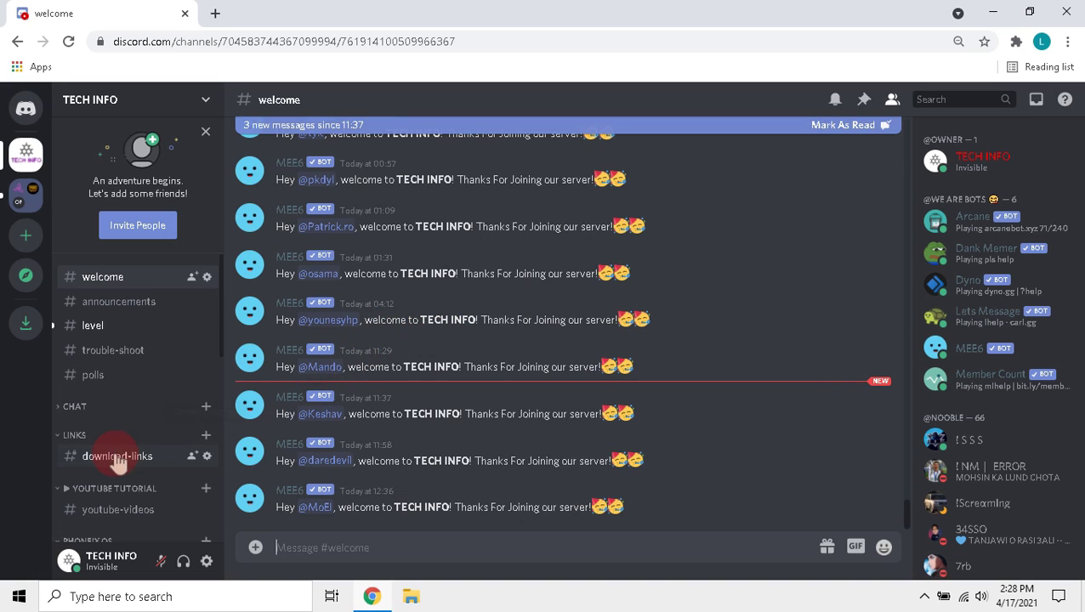
Open the #download-links channel under LINKS in the TECH INFO server.
left_click(128, 458)
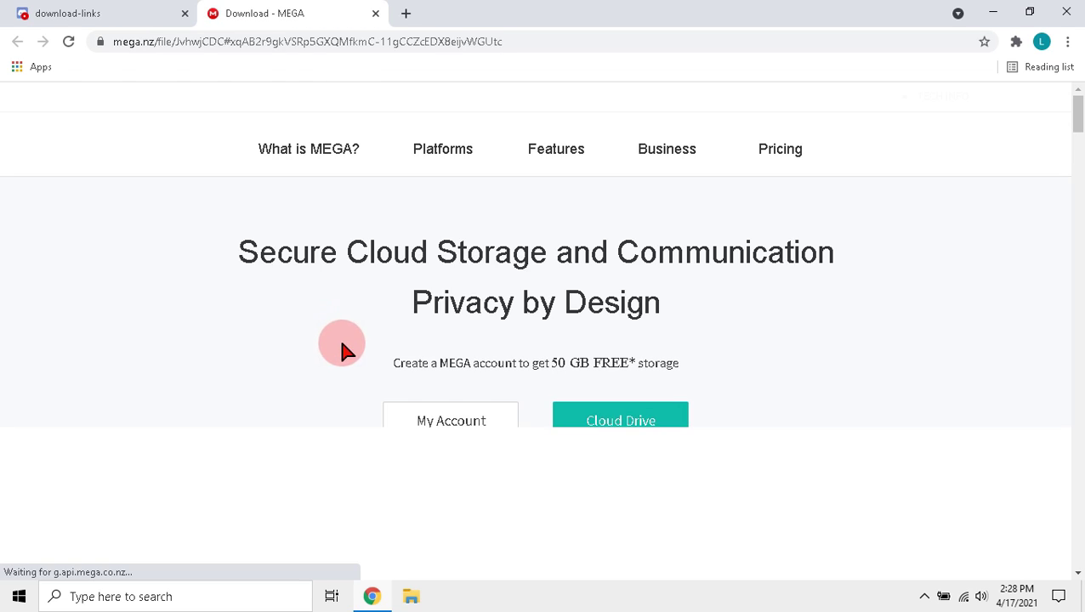
Download the 64.7 MB Intel GPU Extreme Optimization.zip from its MEGA page.
left_click(659, 322)
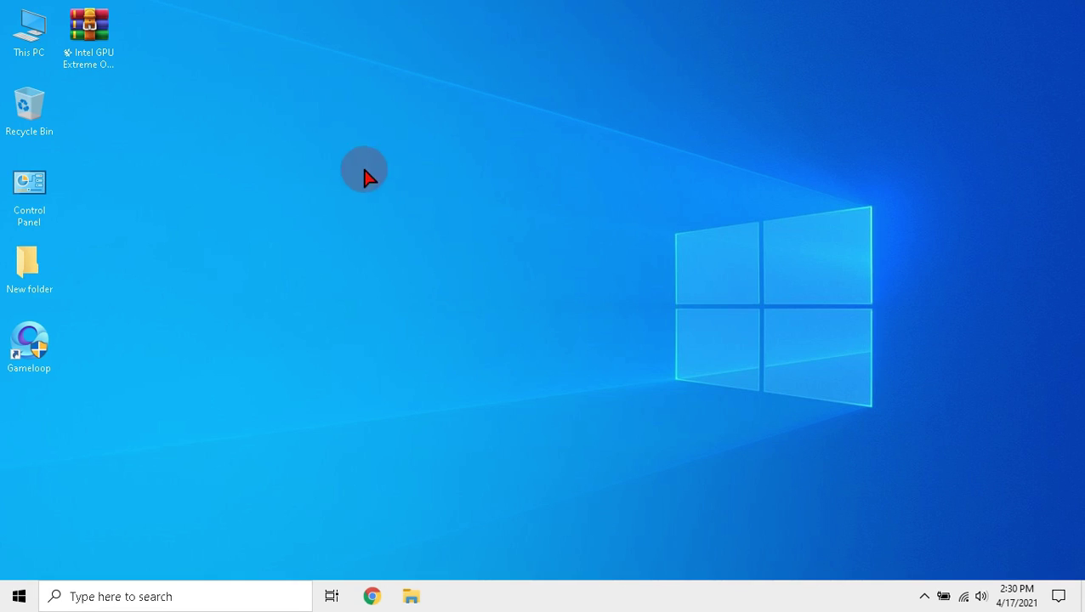
Extract the zip onto the desktop and open the Intel GPU Extreme Optimization folder.
right_click(102, 54)
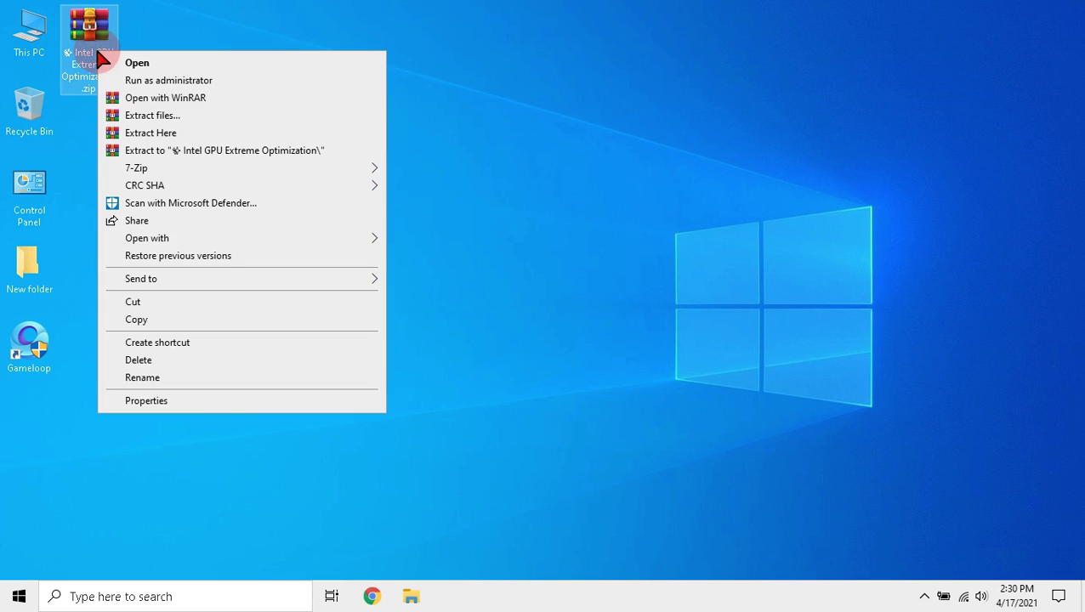
left_click(131, 134)
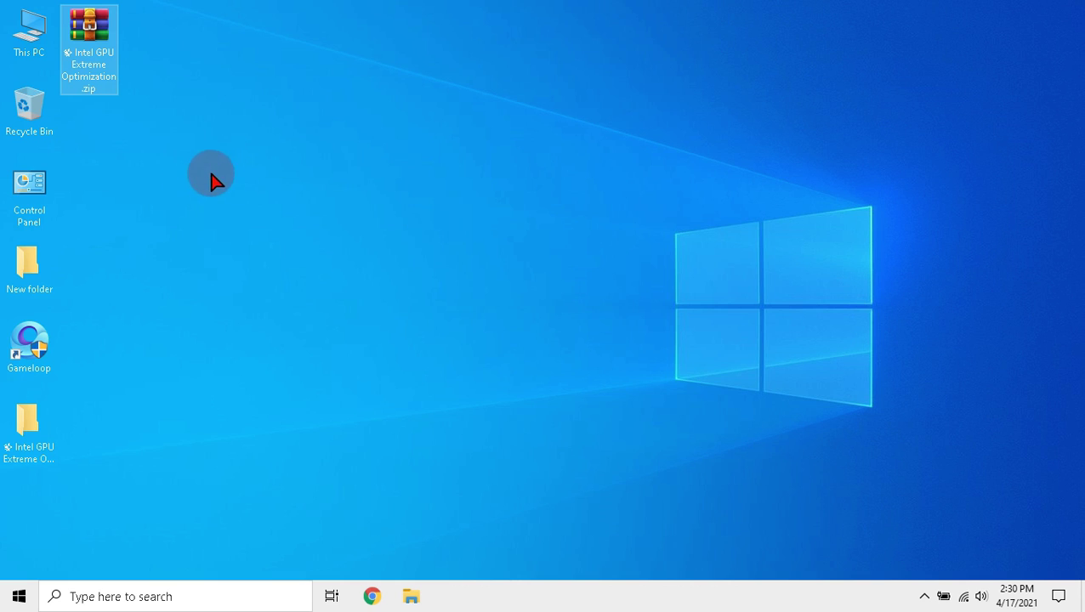
left_click(195, 189)
left_click(37, 442)
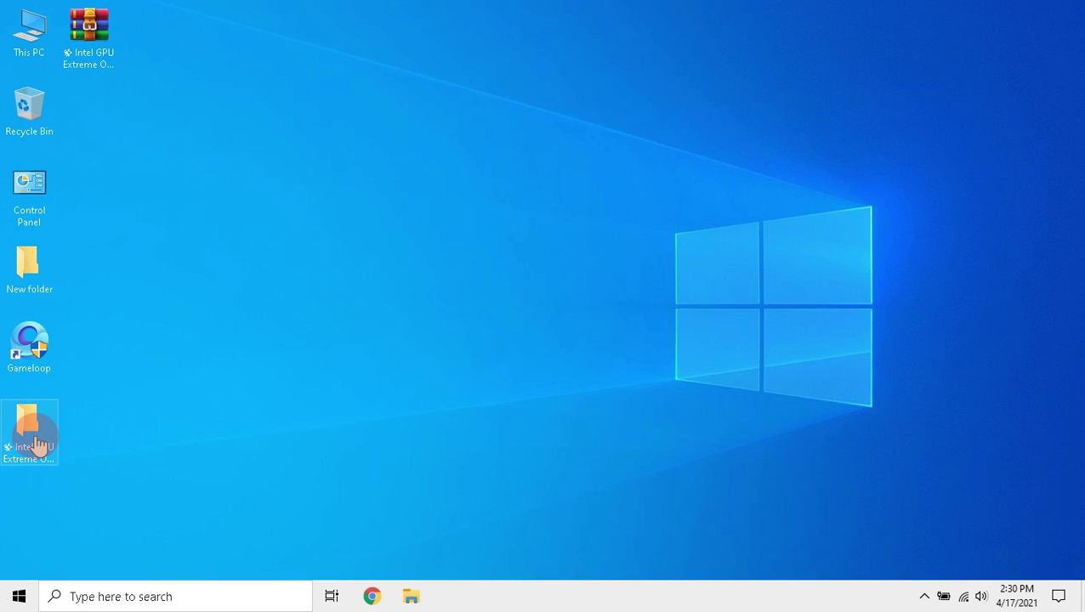
double_click(38, 443)
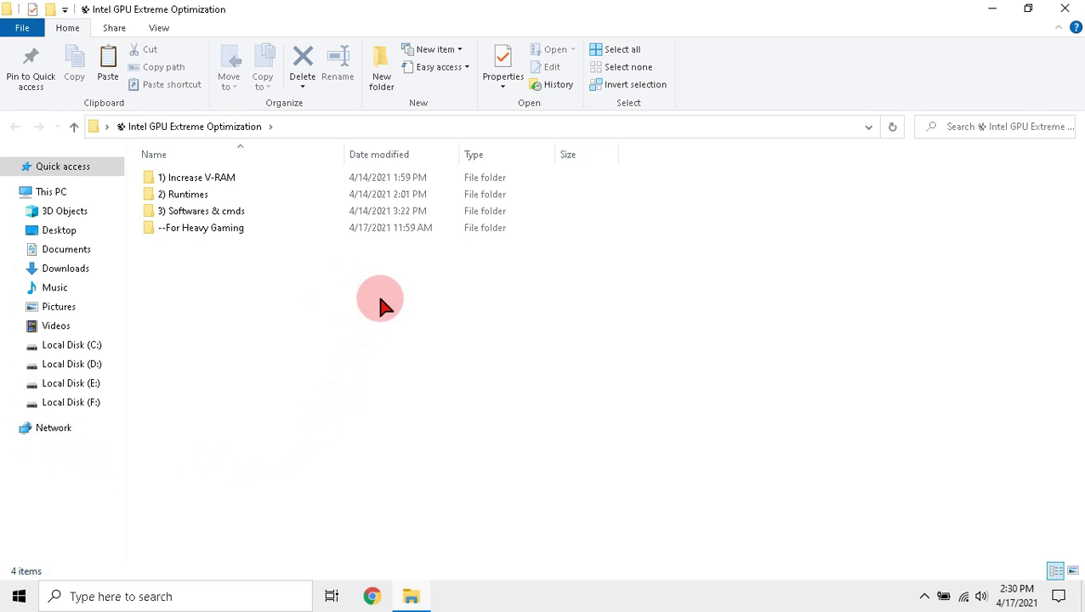
Open 1) Increase V-RAM and confirm 8 GB installed memory in Task Manager's Performance view.
double_click(319, 175)
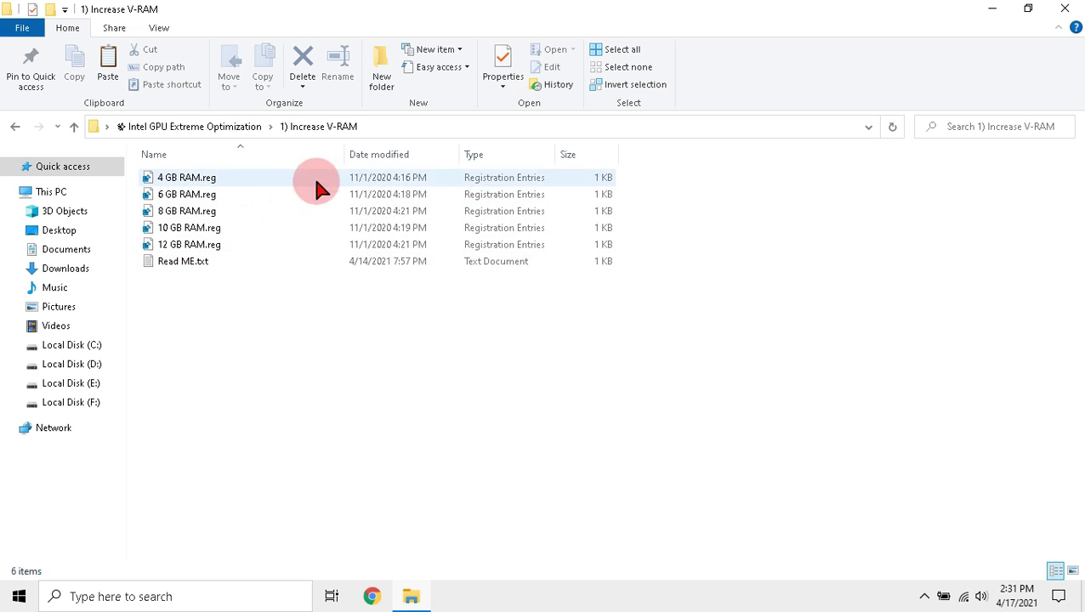
left_click(257, 208)
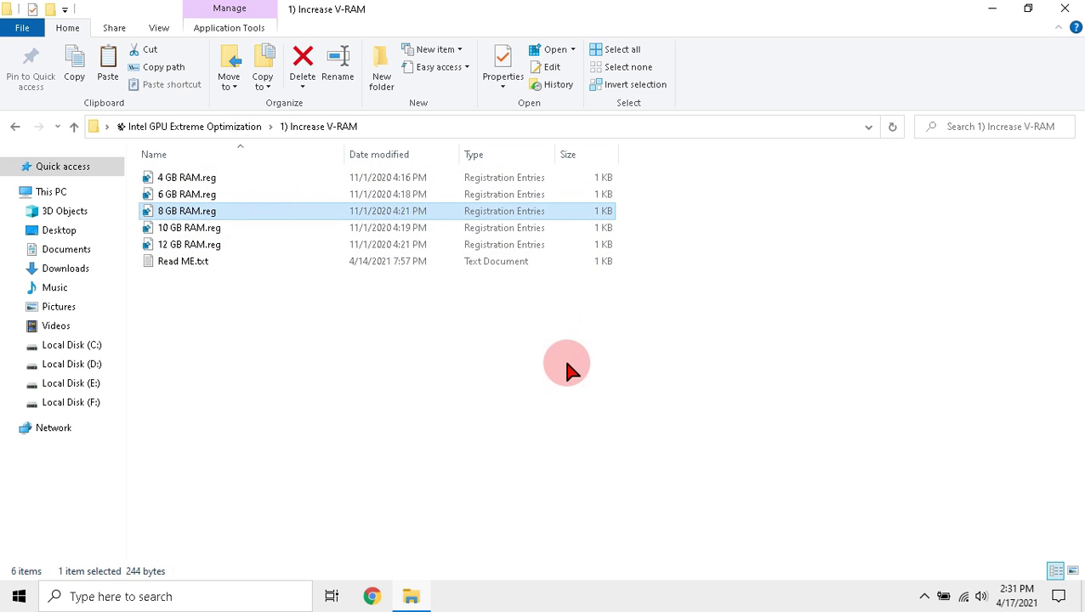
left_click(606, 520)
right_click(560, 598)
left_click(593, 533)
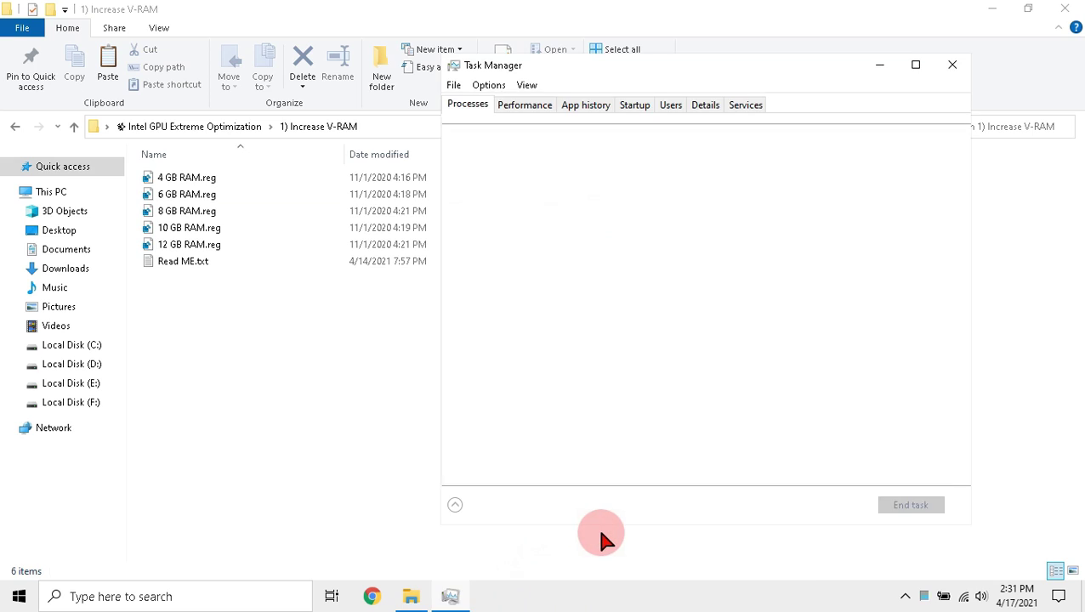
left_click(521, 105)
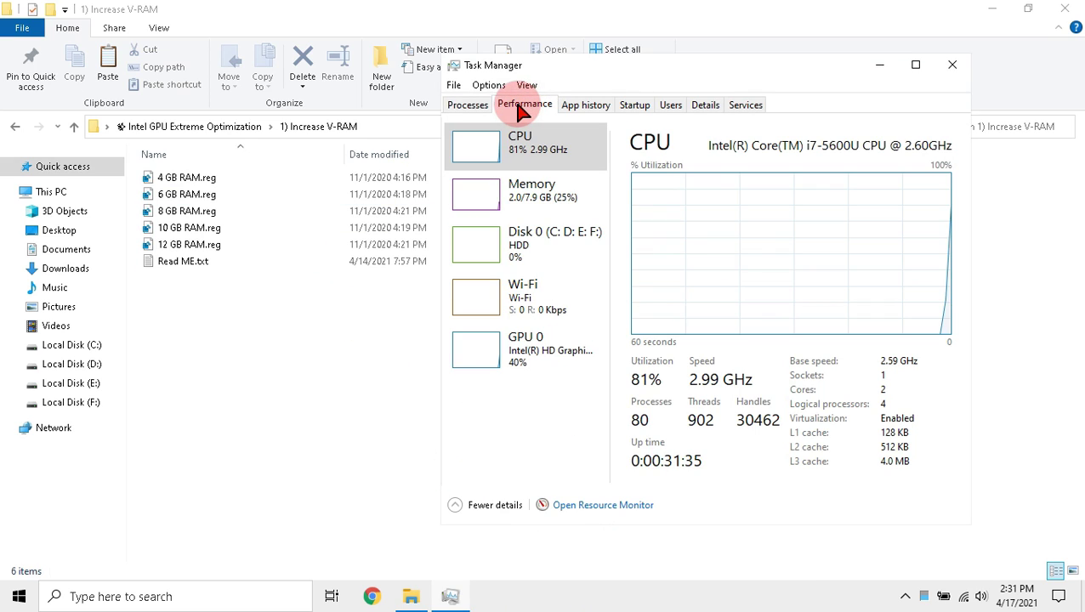
left_click(476, 189)
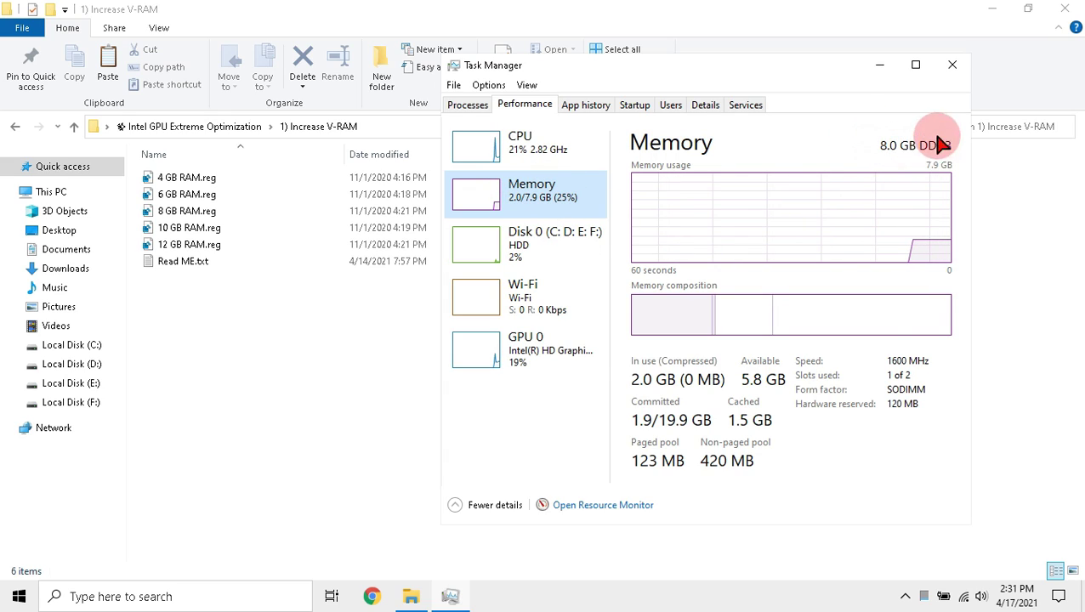
left_click(960, 66)
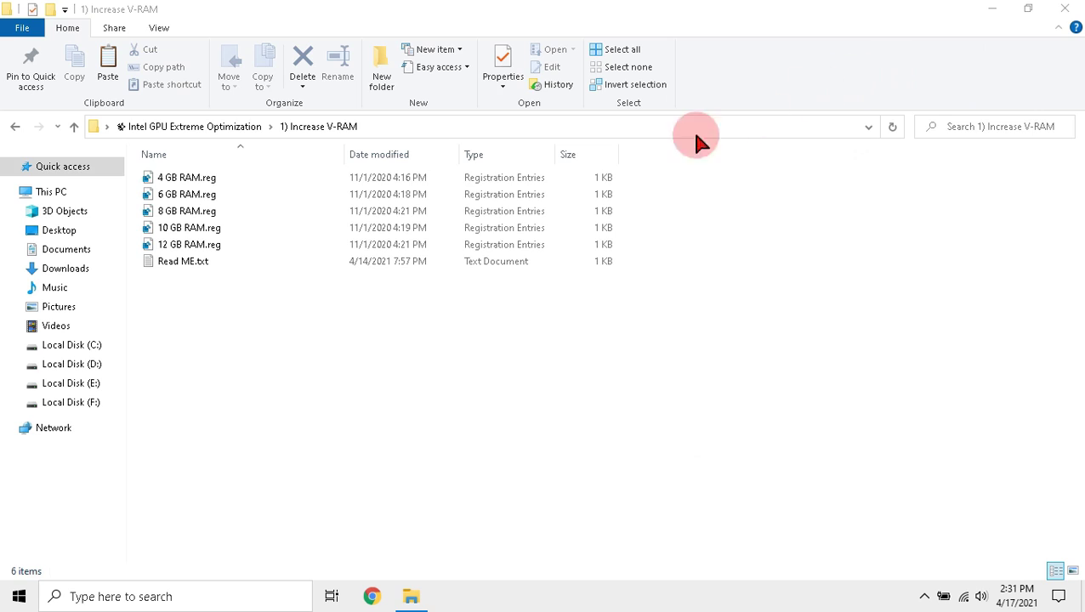
Merge 8 GB RAM.reg into the registry and go back to the main optimization folder.
left_click(259, 212)
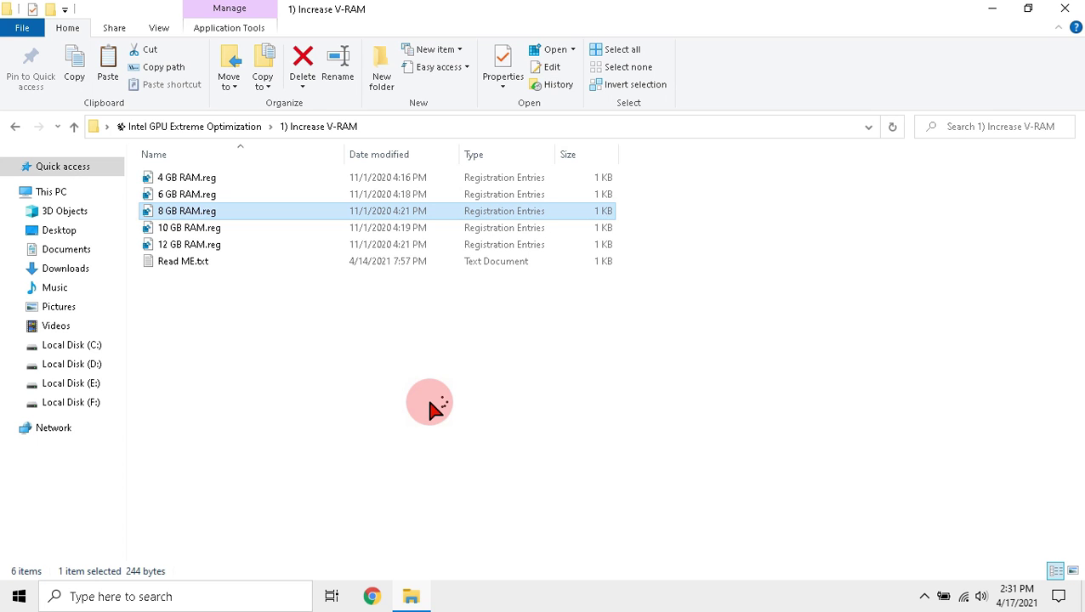
key("Return")
left_click(667, 320)
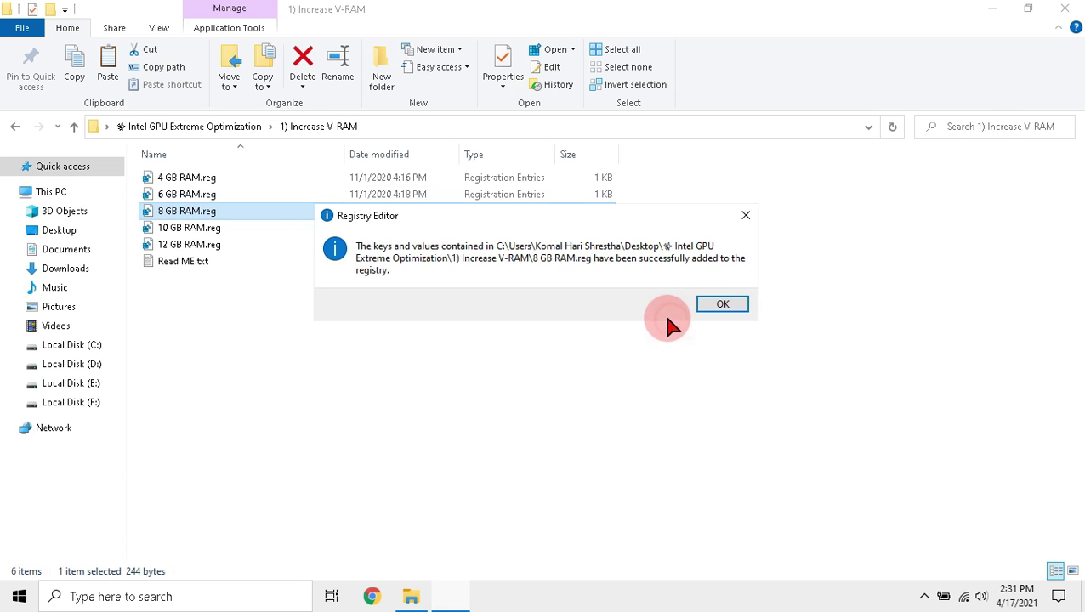
left_click(722, 306)
left_click(655, 347)
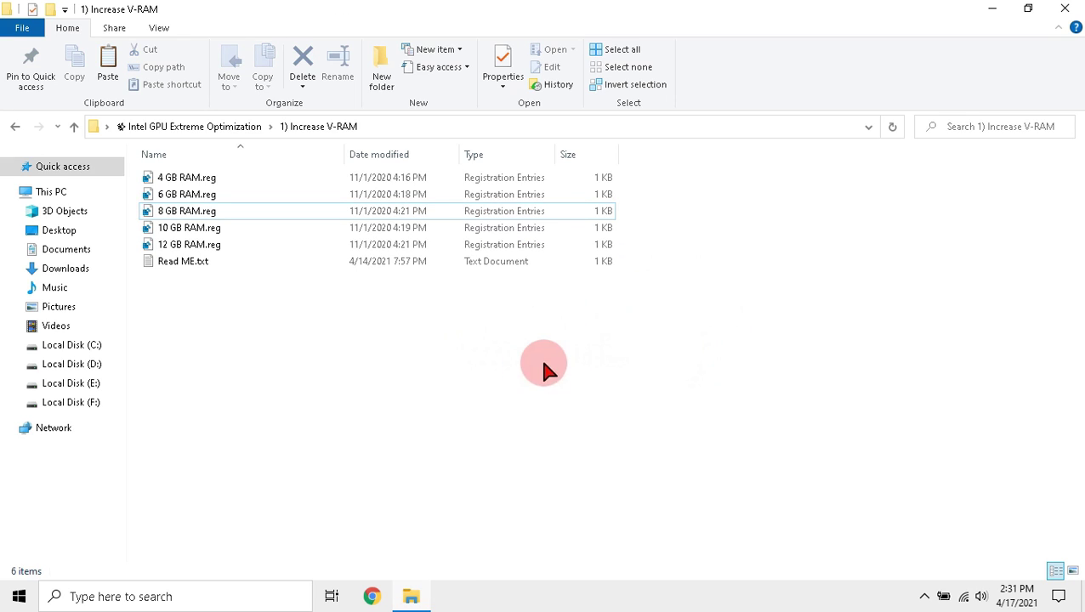
left_click(14, 125)
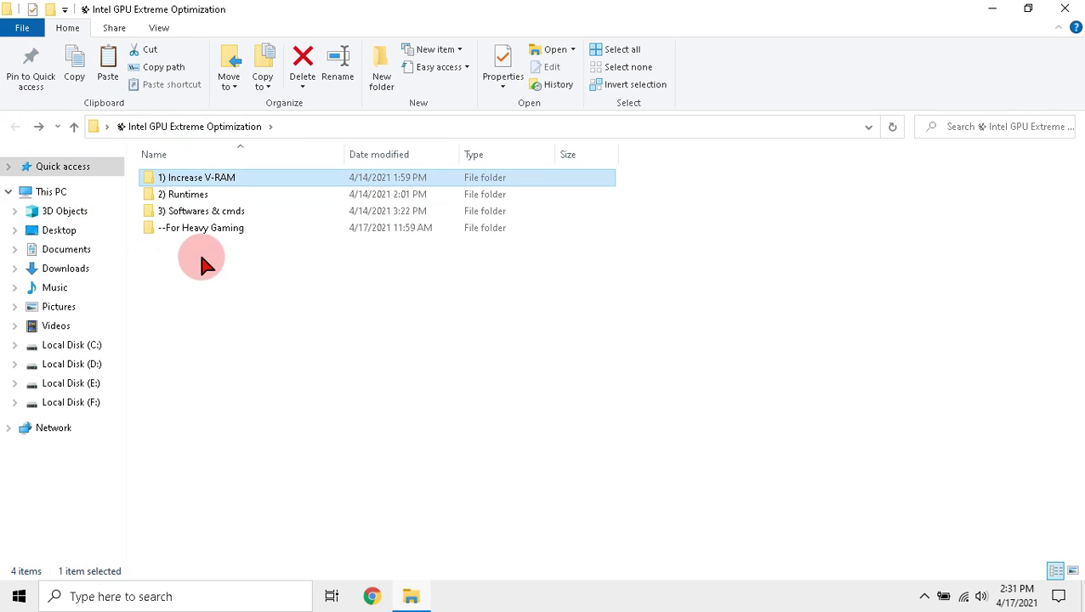
Run dxwebsetup.exe from the 2) Runtimes folder as administrator.
double_click(298, 194)
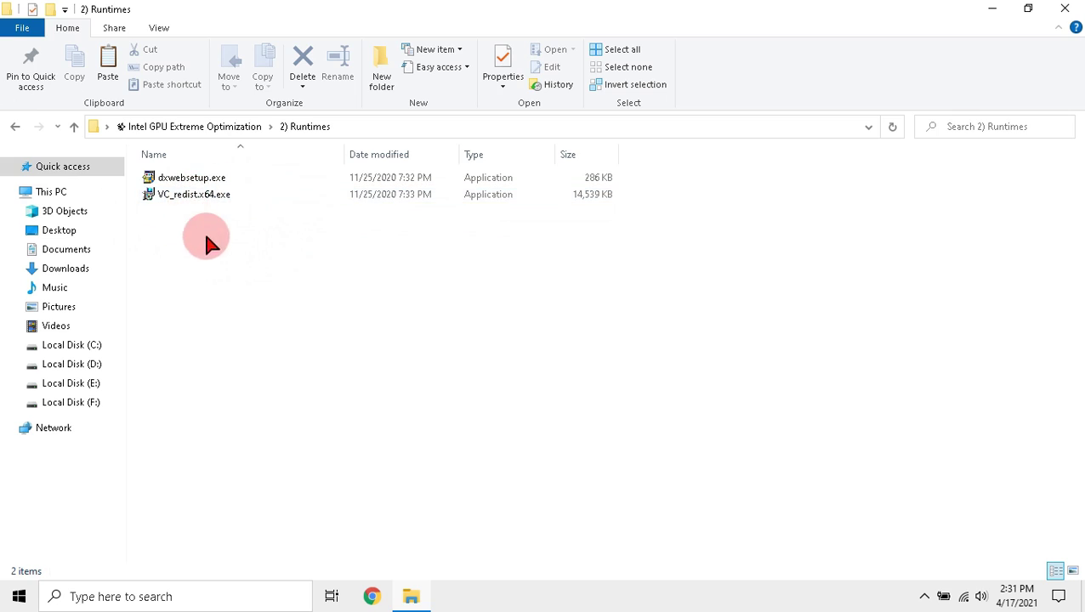
left_click(213, 179)
right_click(207, 178)
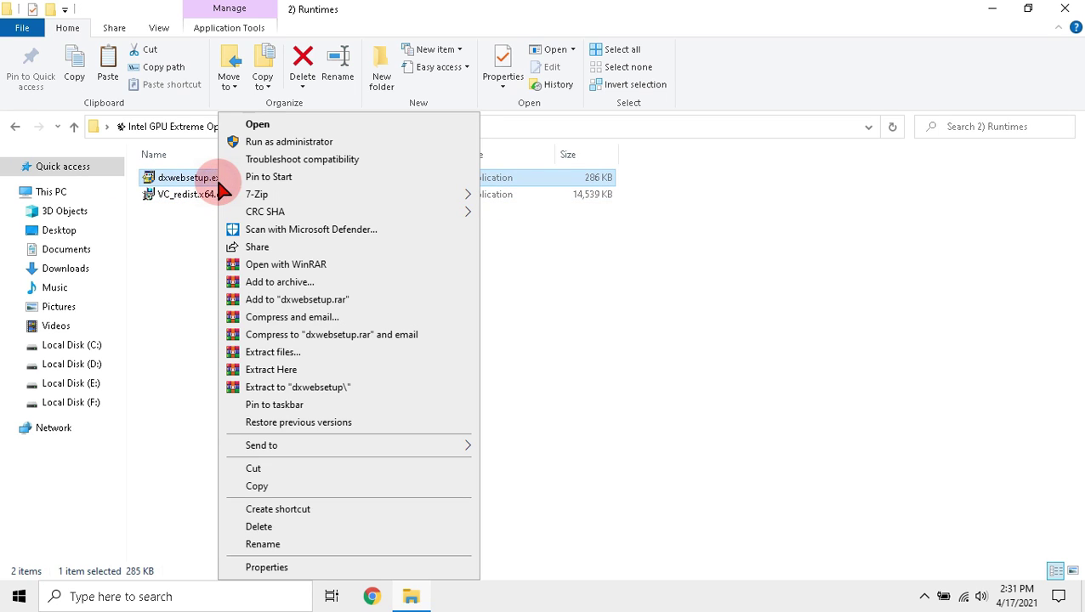
left_click(244, 142)
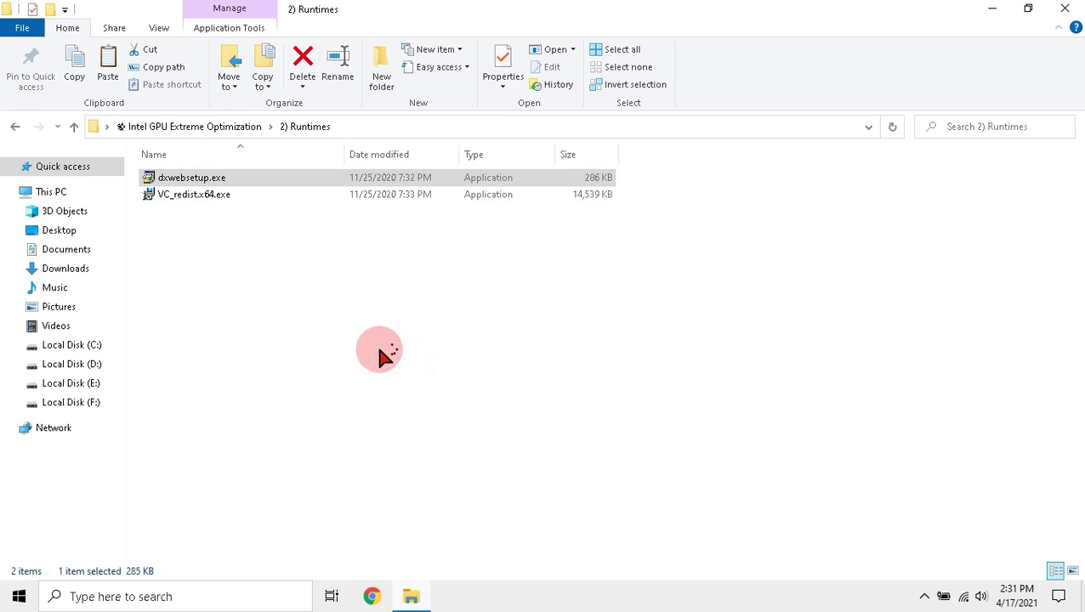
Accept the licence, skip the Bing Bar, and install the DirectX runtime components.
left_click(289, 290)
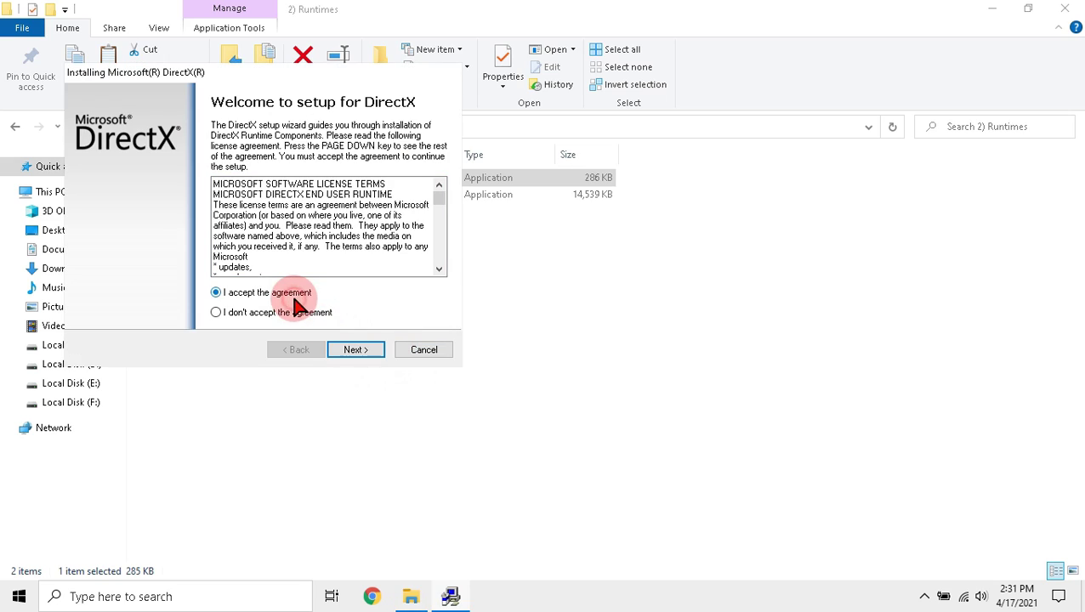
left_click(362, 351)
left_click(207, 238)
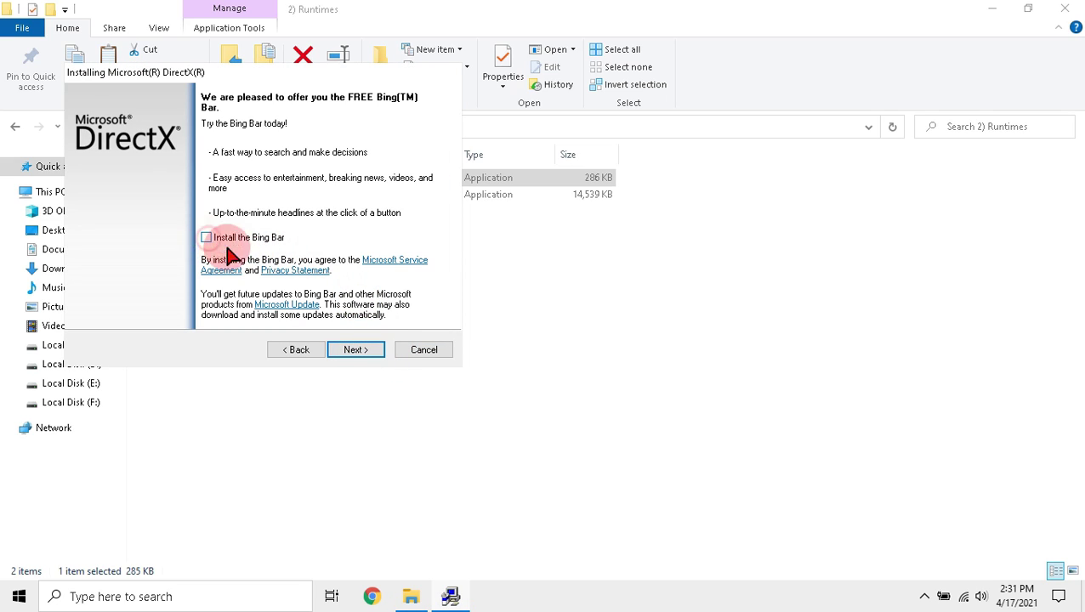
left_click(355, 351)
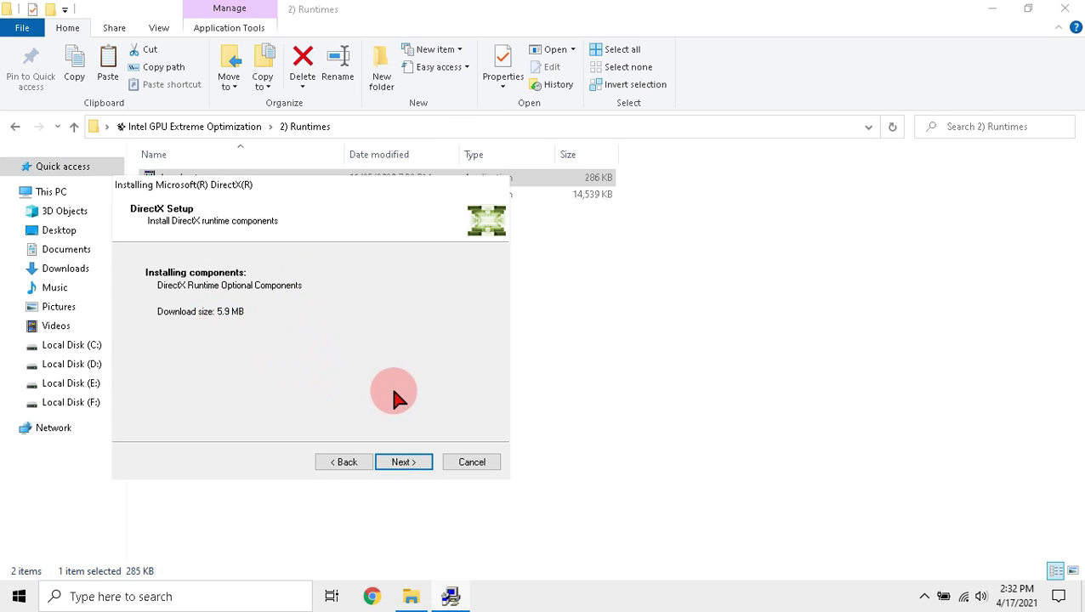
left_click(396, 464)
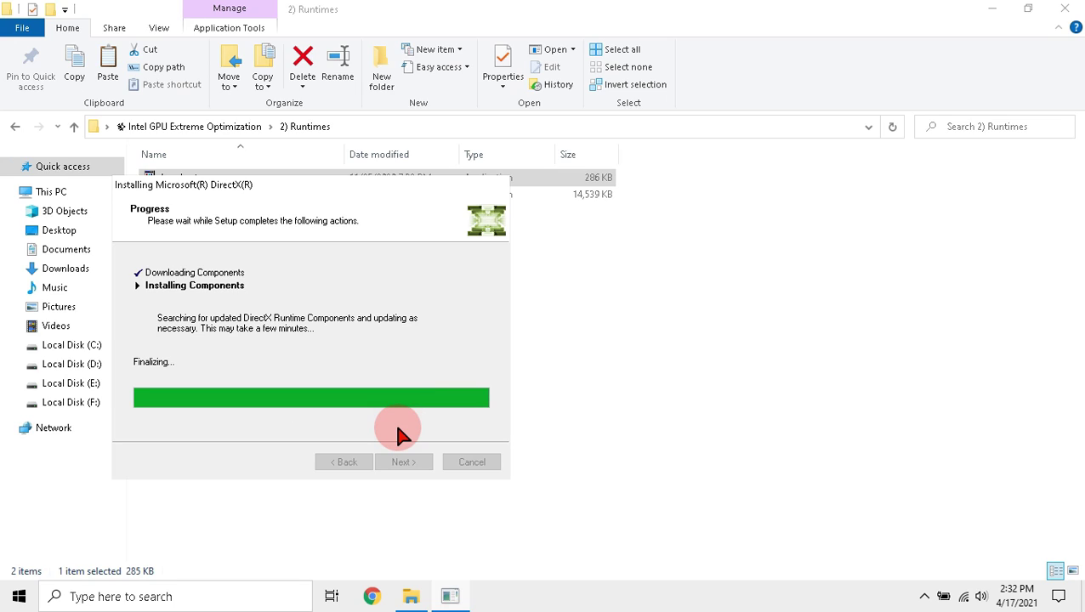
left_click(404, 462)
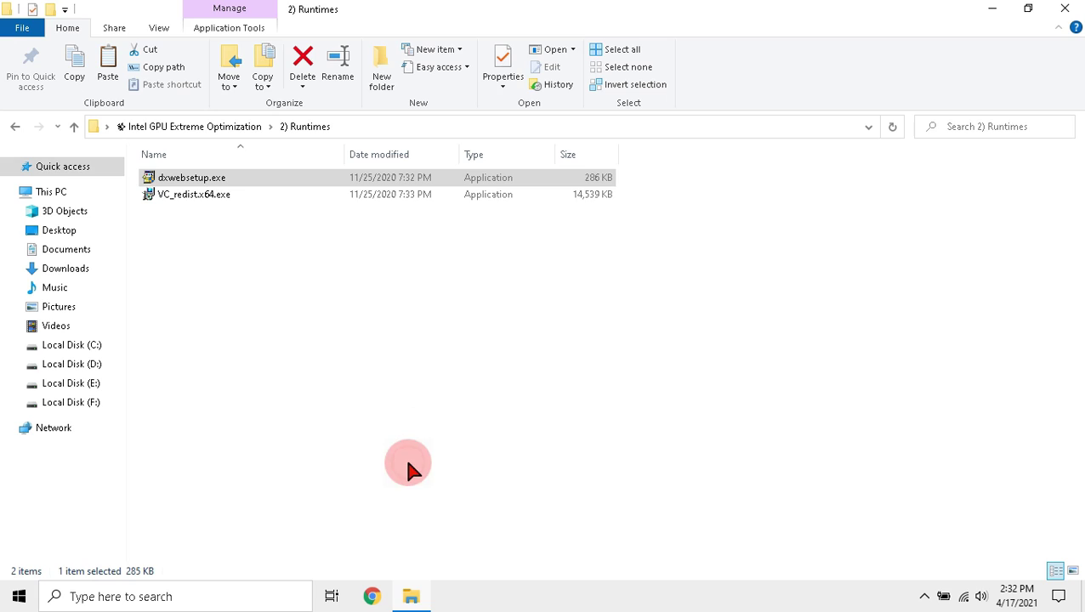
Install VC_redist.x64.exe as administrator, then return to the Intel GPU Extreme Optimization folder.
left_click(224, 203)
right_click(224, 204)
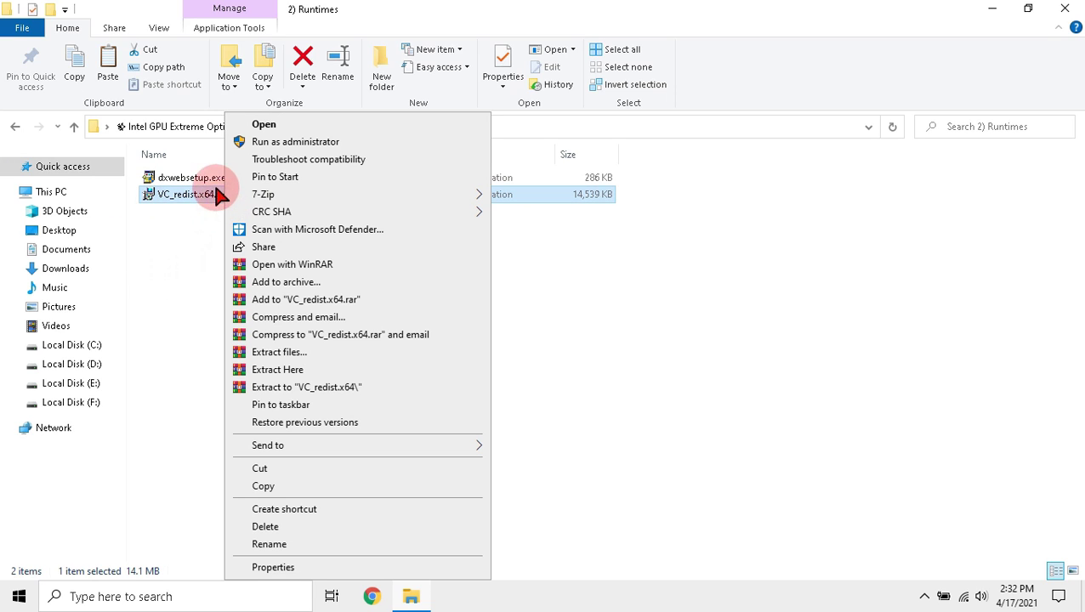
left_click(242, 140)
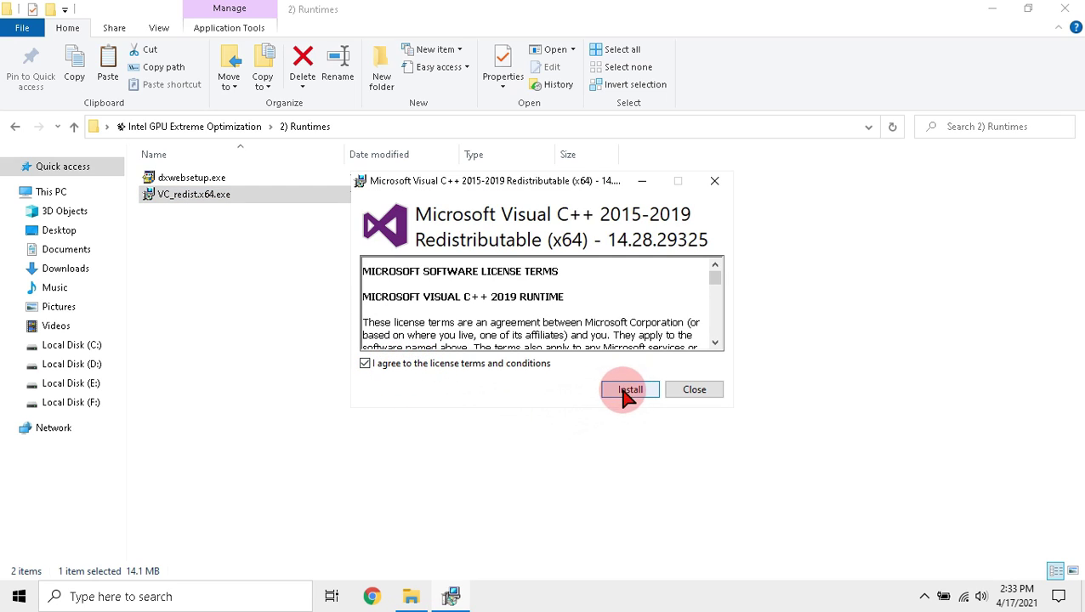
left_click(629, 390)
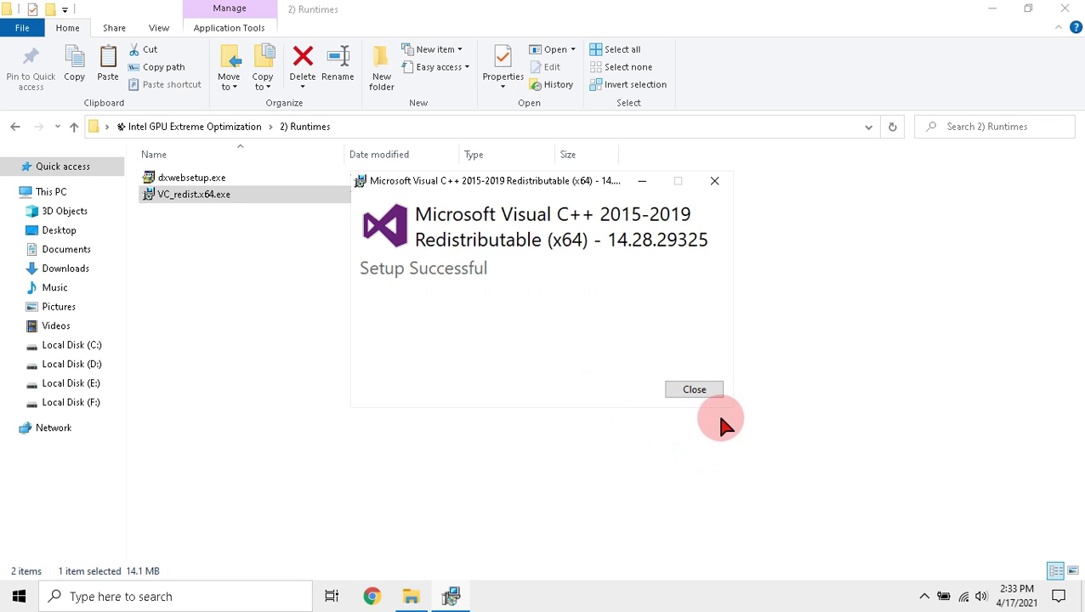
left_click(694, 391)
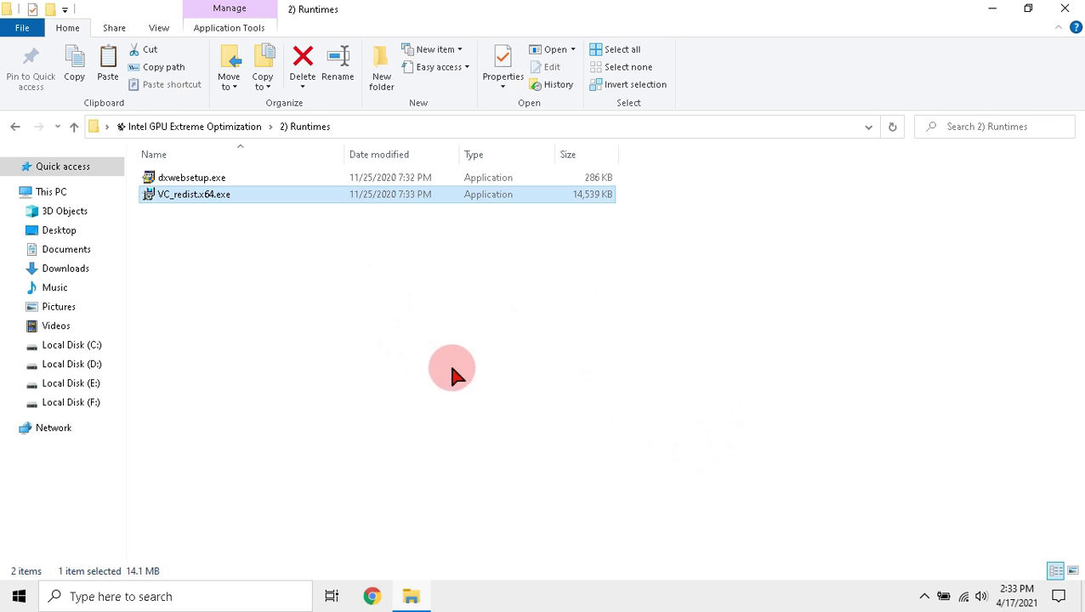
left_click(15, 126)
Open 3) Softwares & cmds > 1) Quick CPU > x64 and launch the QuickCpuSetup-3.3.5.0-x64.msi installer.
double_click(244, 209)
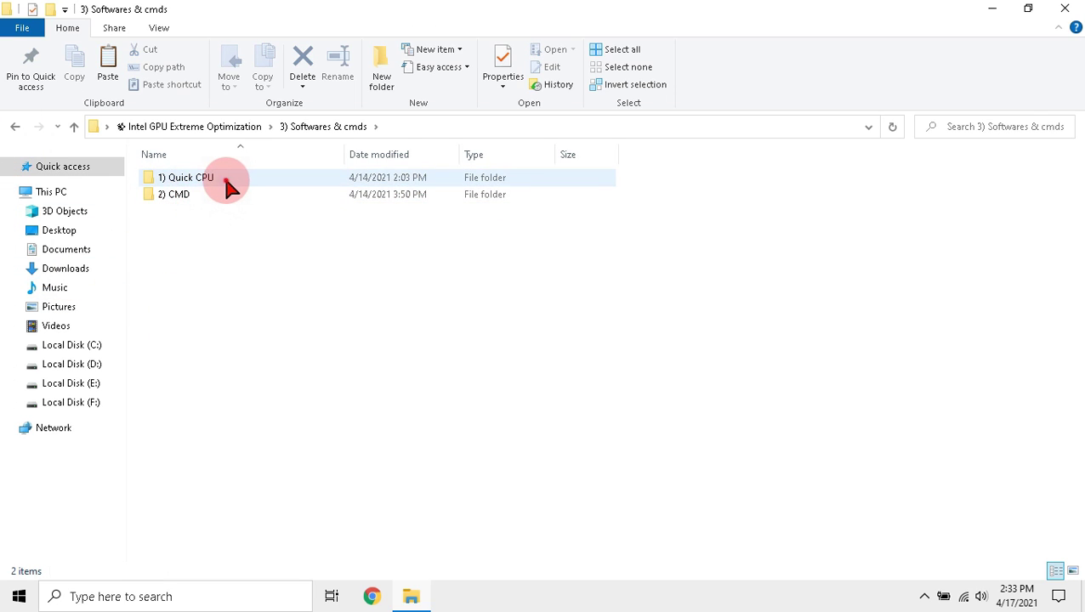
double_click(226, 179)
double_click(165, 195)
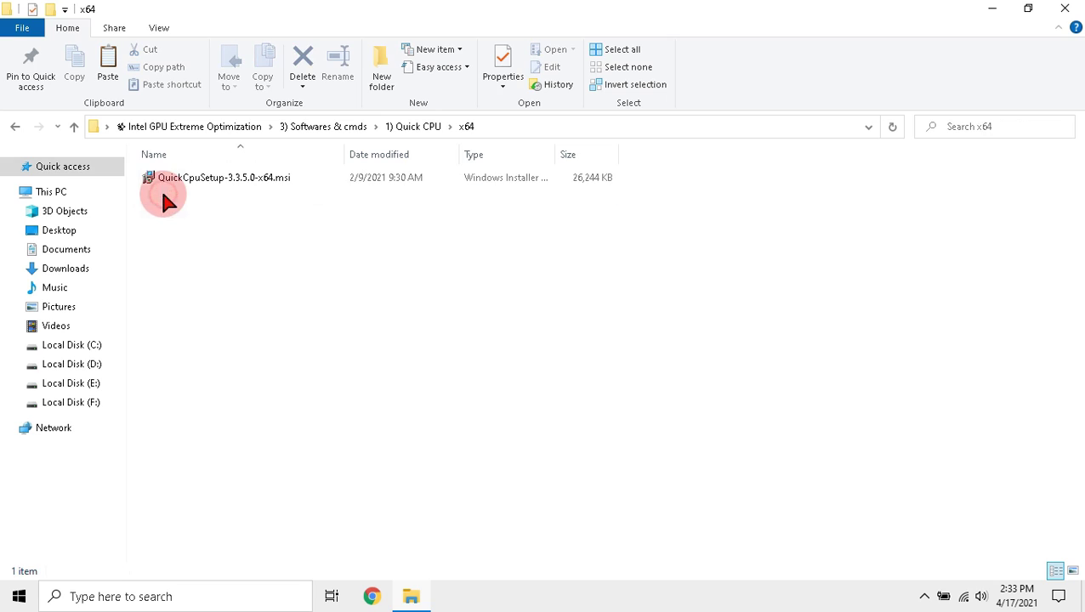
left_click(237, 183)
right_click(239, 184)
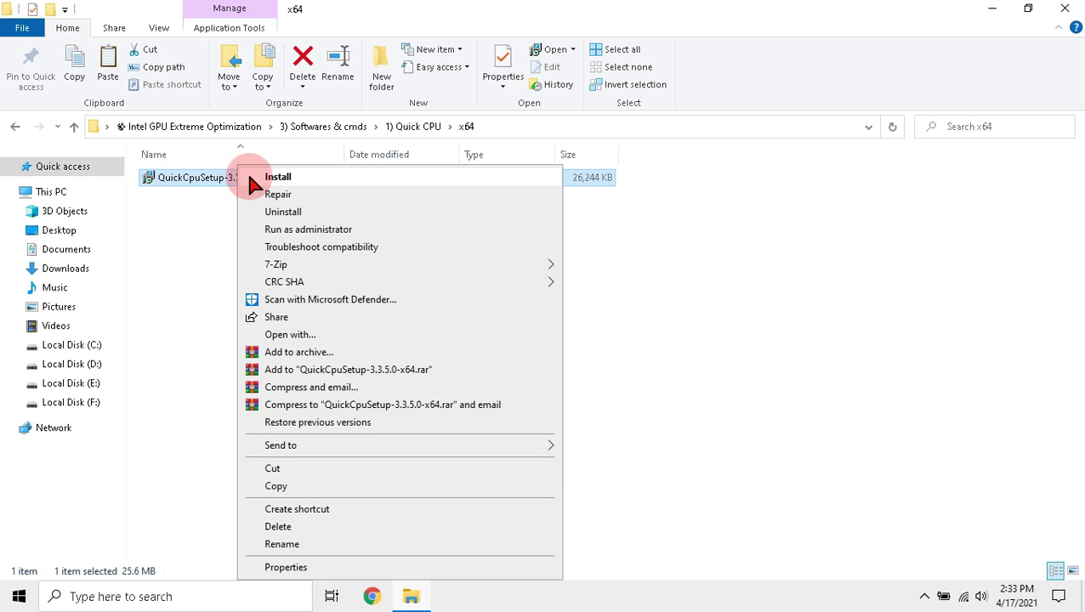
left_click(271, 179)
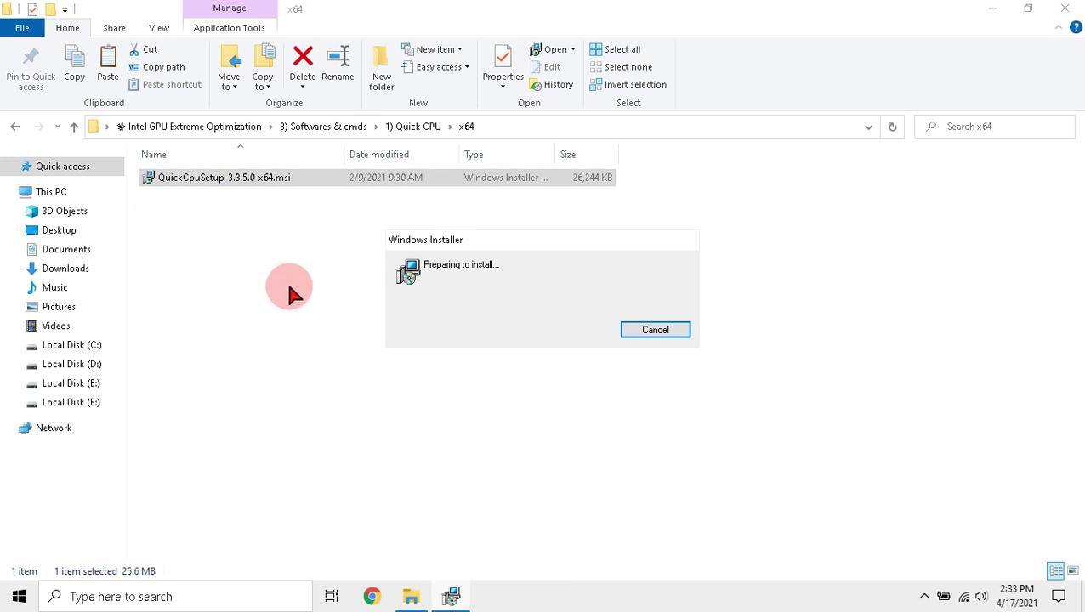
Accept the license and install Quick CPU into the default C:\Program Files\QuickCPU\ folder.
left_click(625, 423)
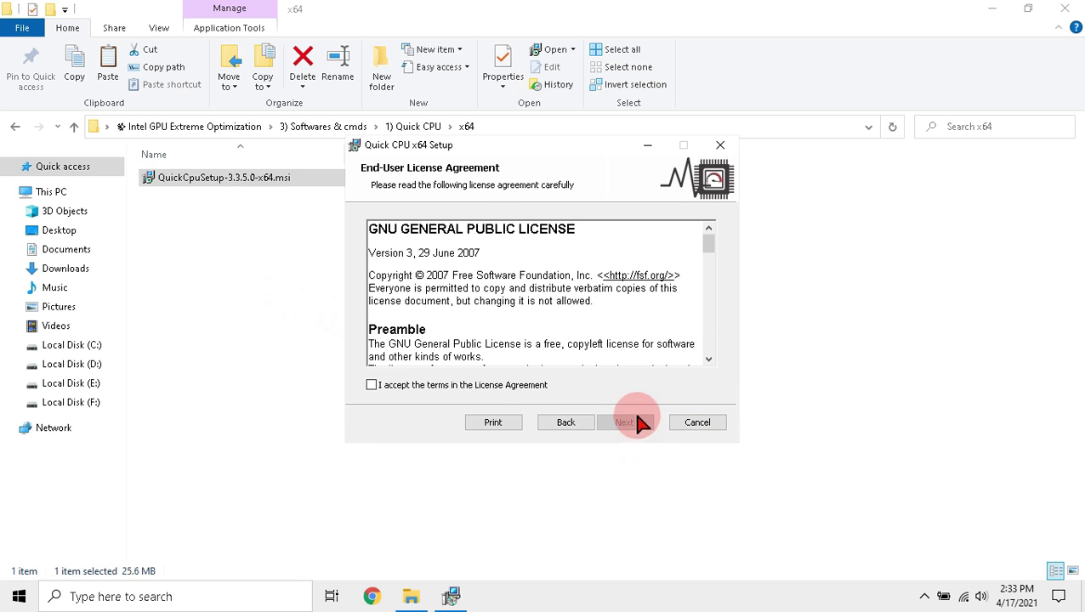
left_click(516, 386)
left_click(633, 424)
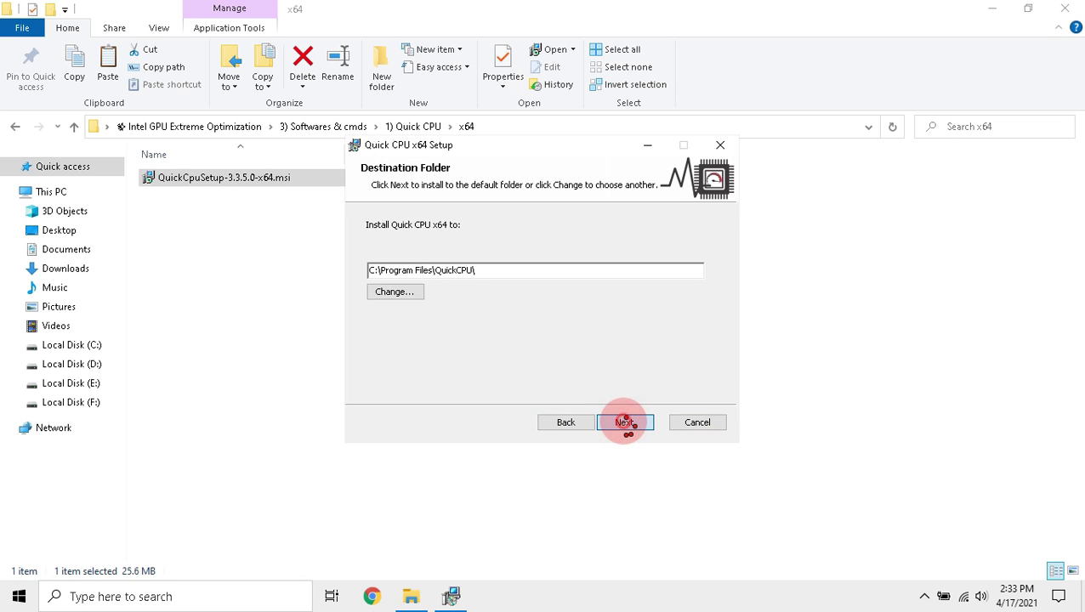
left_click(625, 423)
left_click(630, 421)
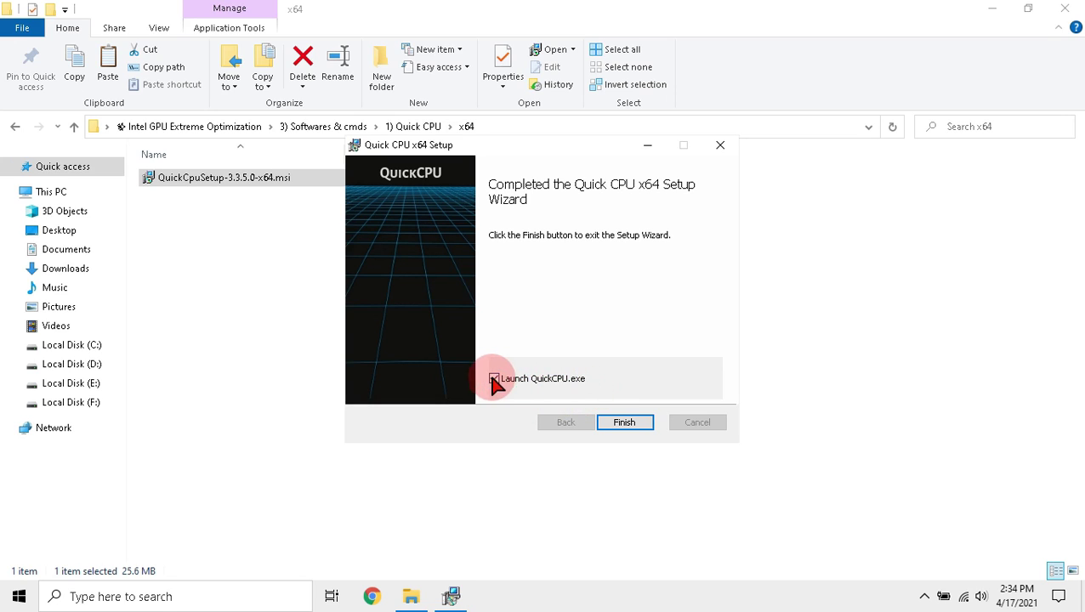
left_click(614, 422)
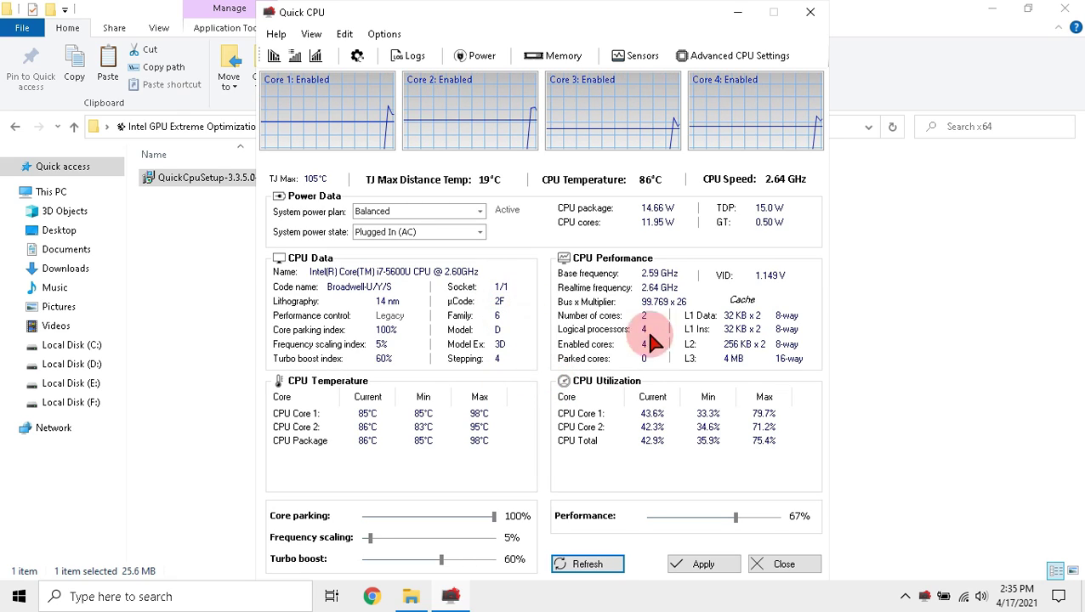
Apply Quick CPU's 'CPU set maximum performance' option, accept the changes, and close Quick CPU.
left_click(383, 35)
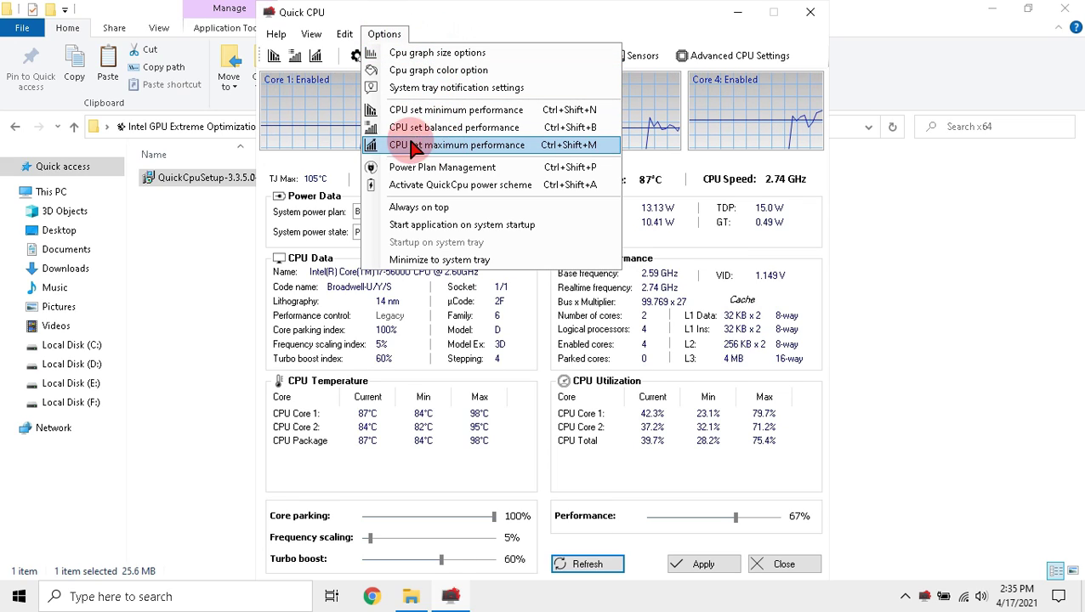
left_click(520, 146)
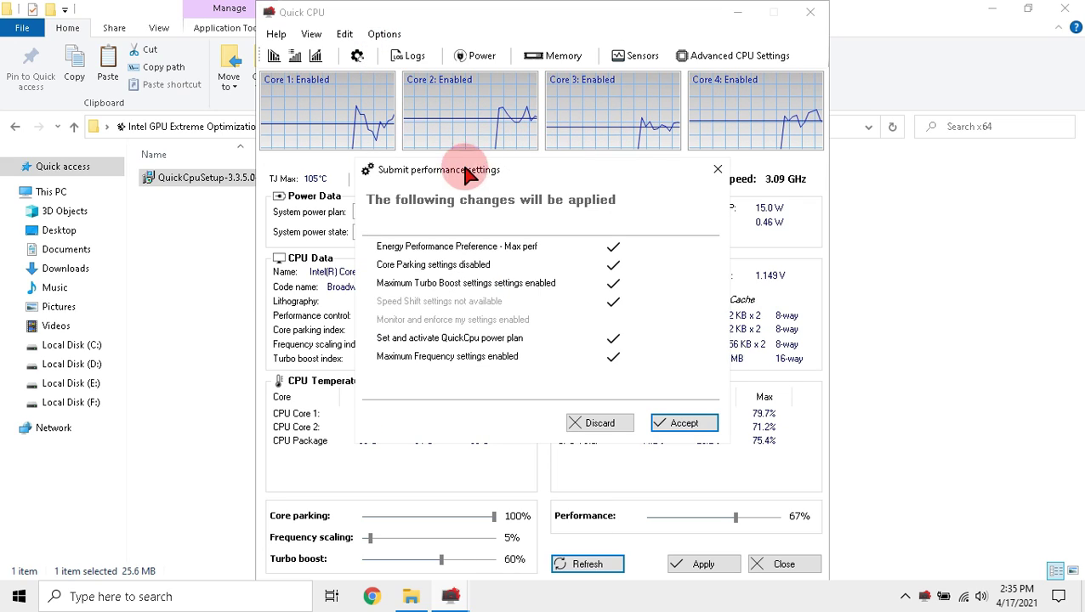
left_click(685, 423)
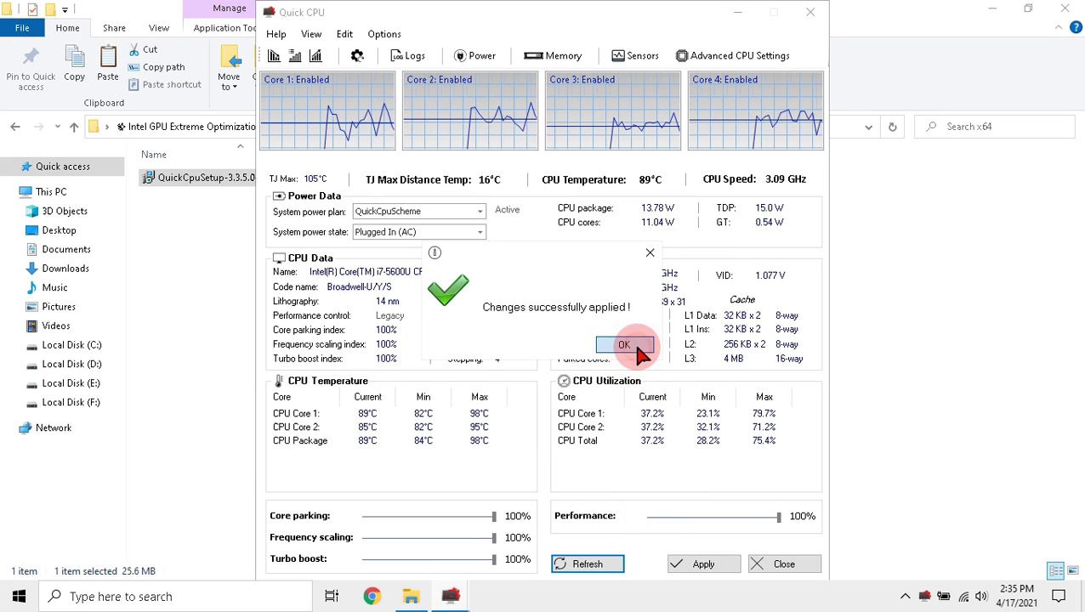
left_click(624, 344)
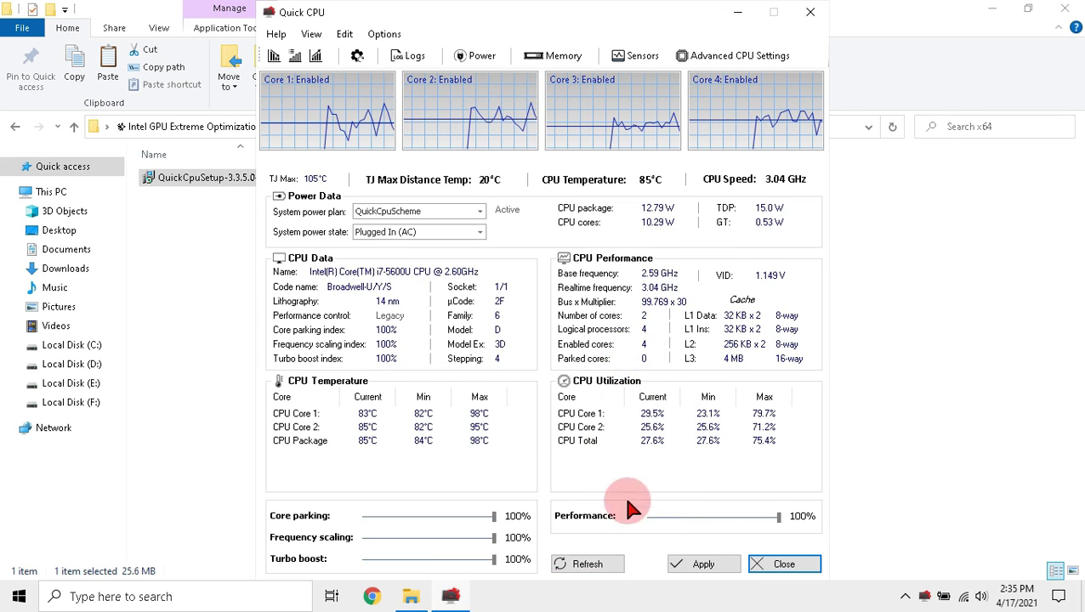
left_click(778, 564)
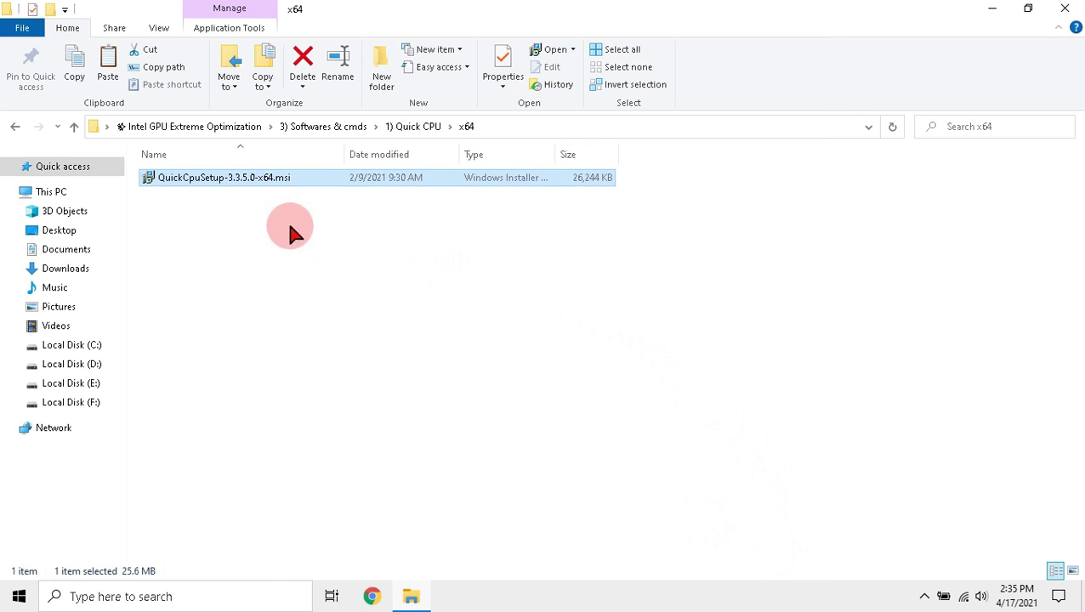
Copy optimize.cmd from the 2) CMD folder to the root of Local Disk (C:).
left_click(13, 128)
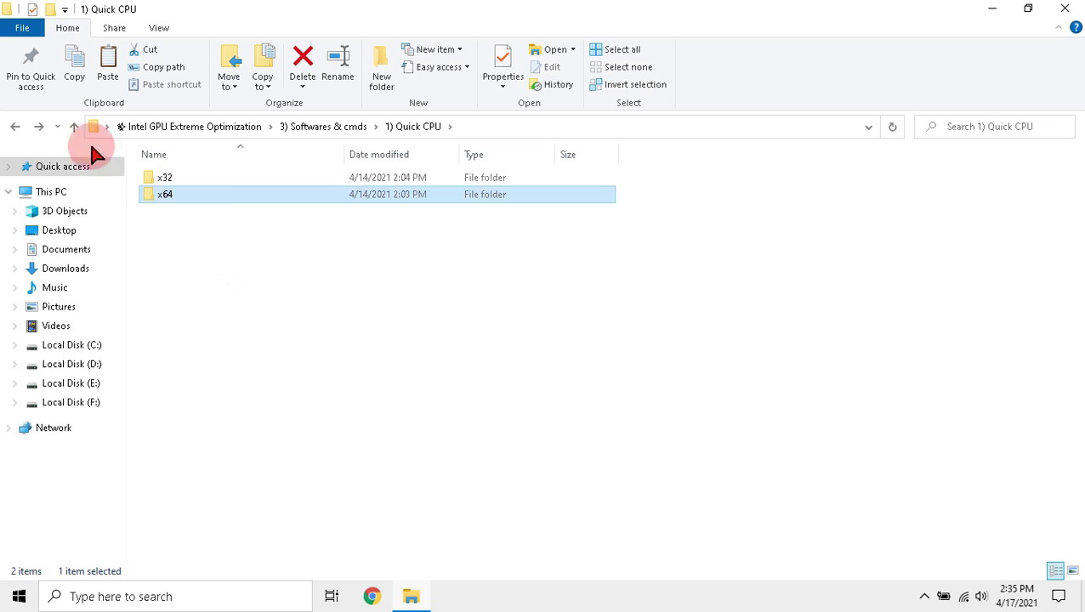
left_click(16, 126)
double_click(182, 194)
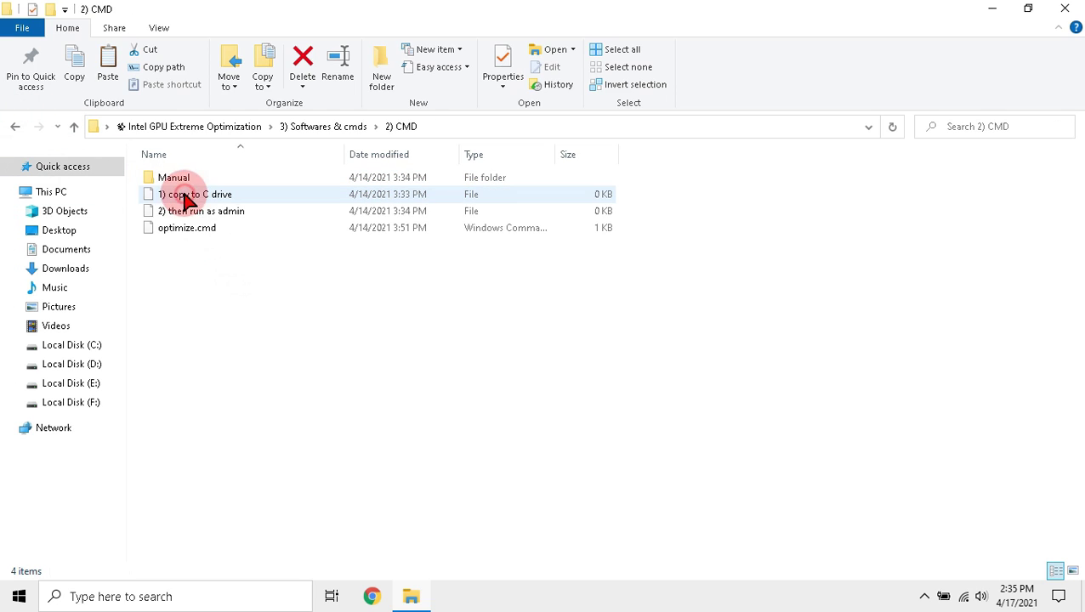
left_click(176, 229)
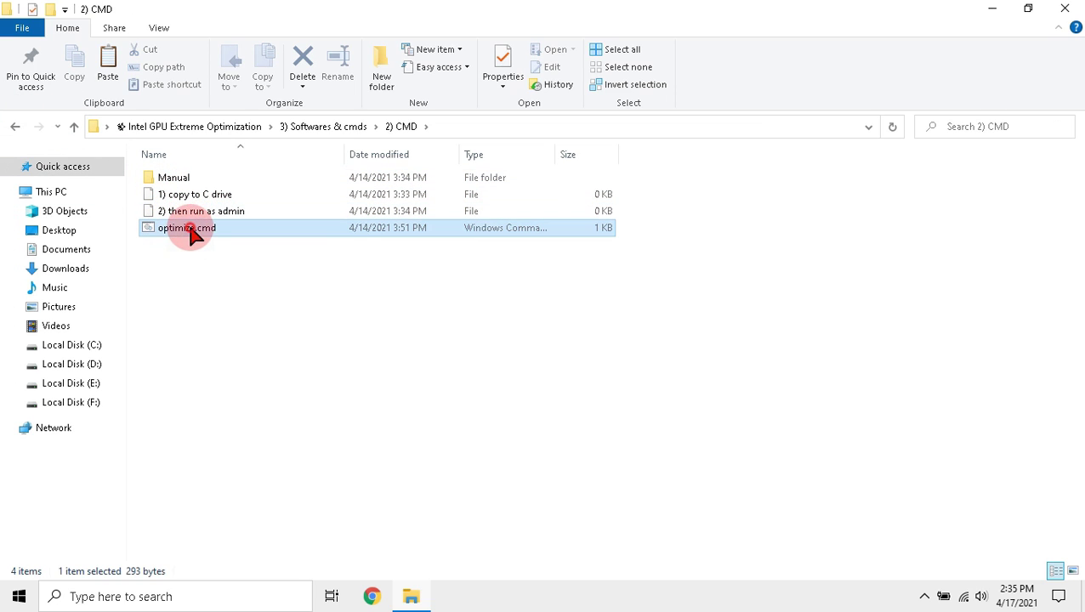
right_click(191, 232)
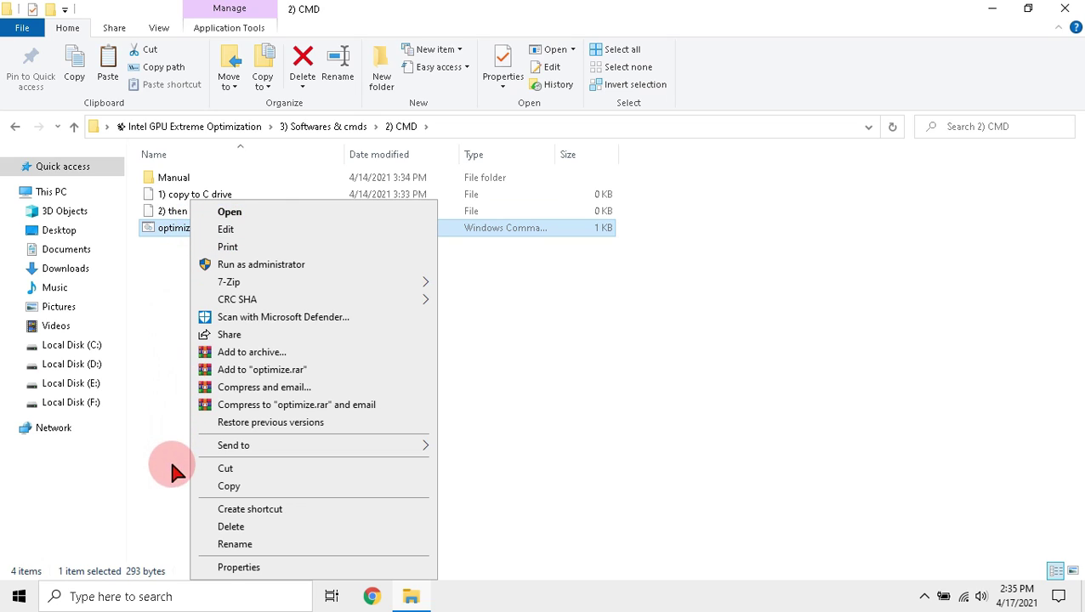
left_click(230, 486)
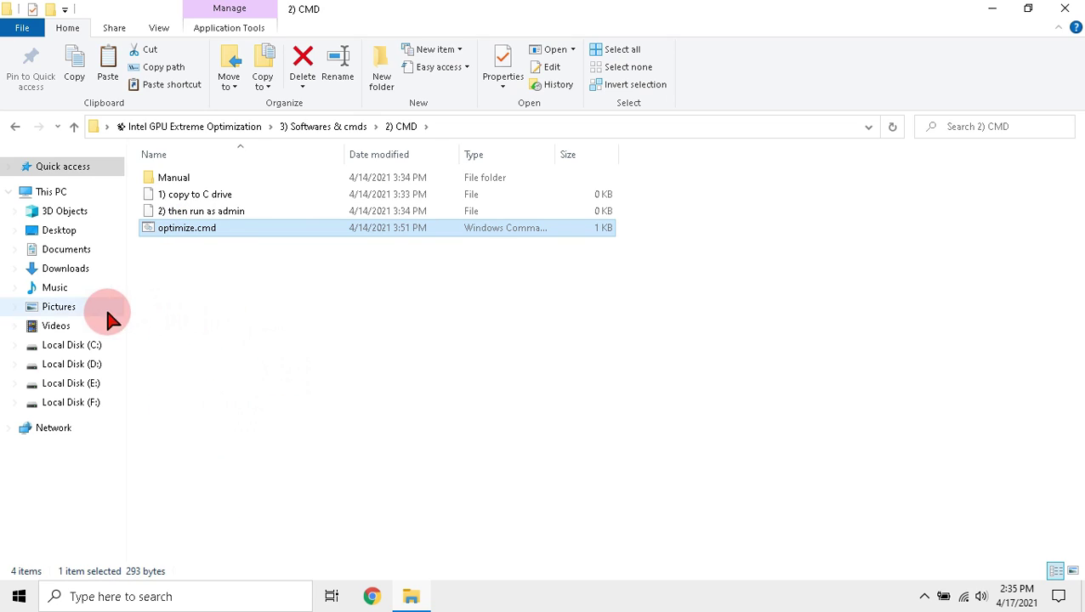
left_click(95, 345)
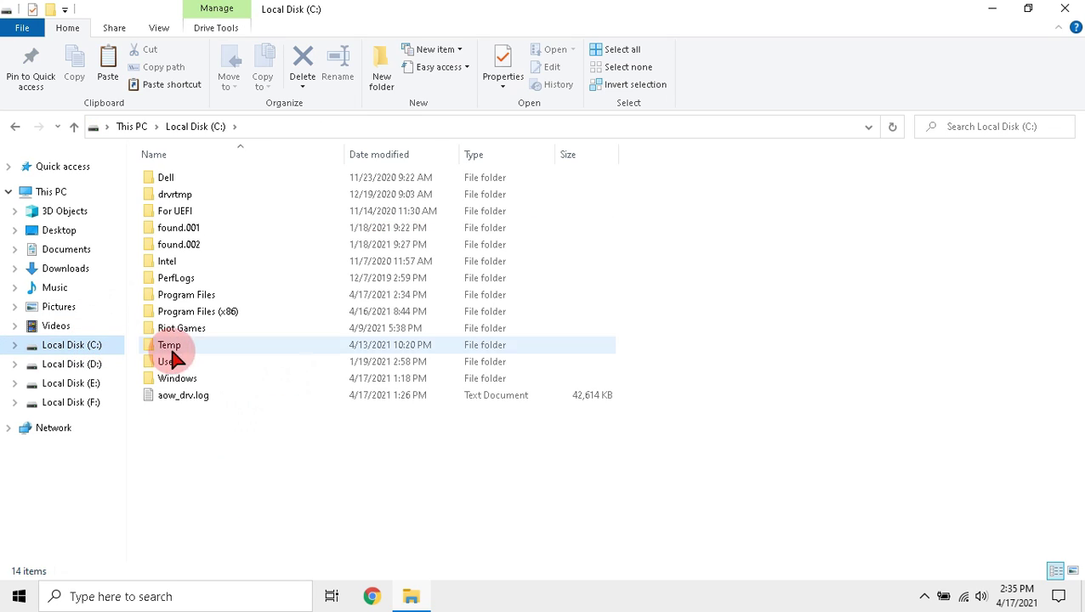
right_click(211, 453)
left_click(245, 355)
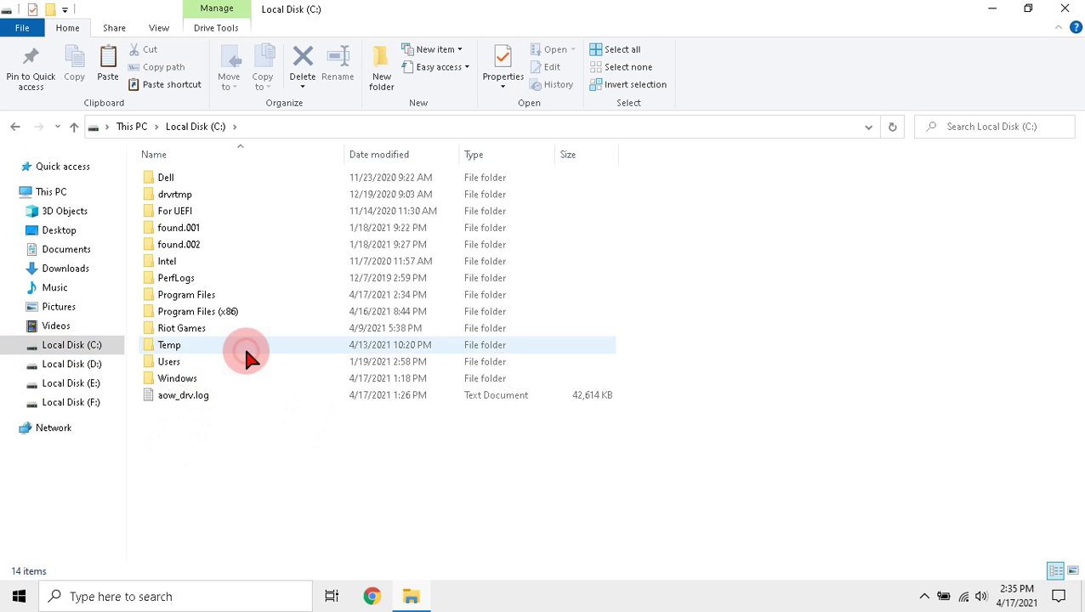
left_click(248, 190)
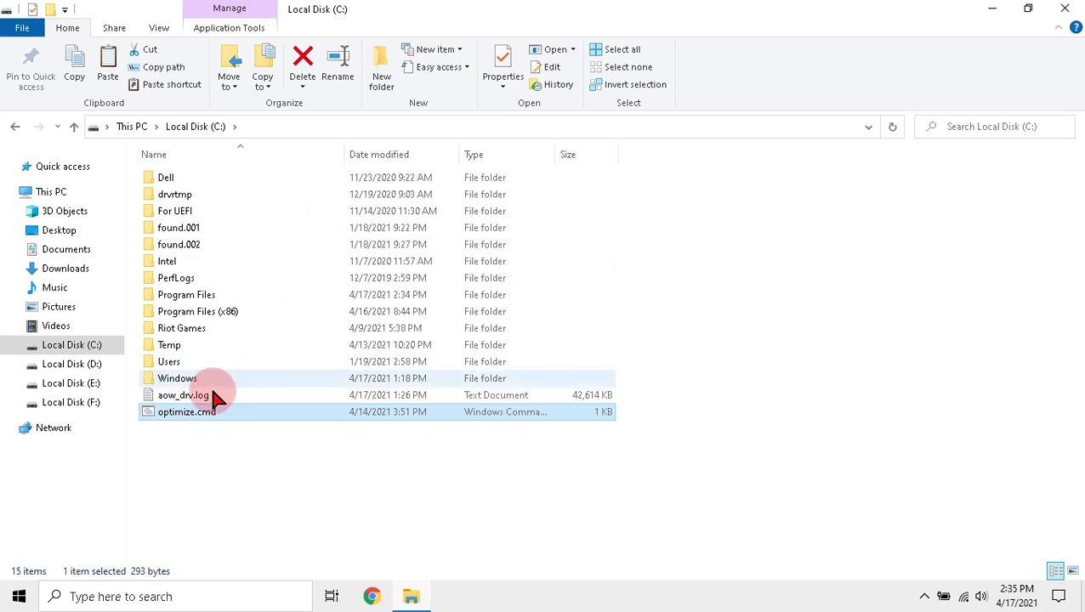
Run the copied optimize.cmd as administrator to disable HPET, dynamic tick and synthetic timers.
left_click(204, 475)
right_click(223, 415)
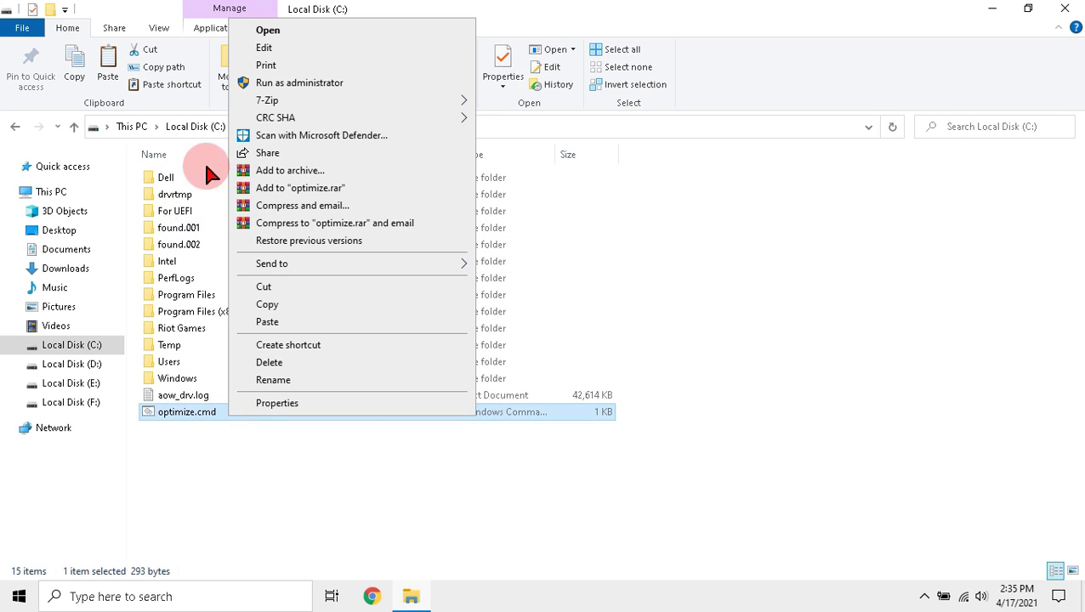
left_click(327, 84)
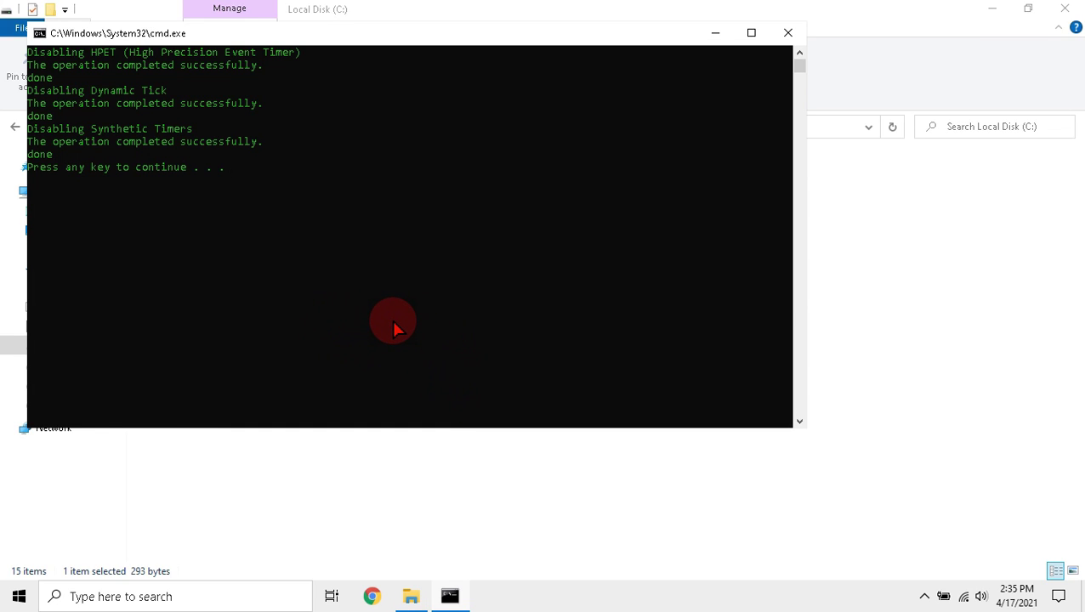
key("Return")
Close the window and reopen Intel GPU Extreme Optimization > --For Heavy Gaming.
left_click(1077, 12)
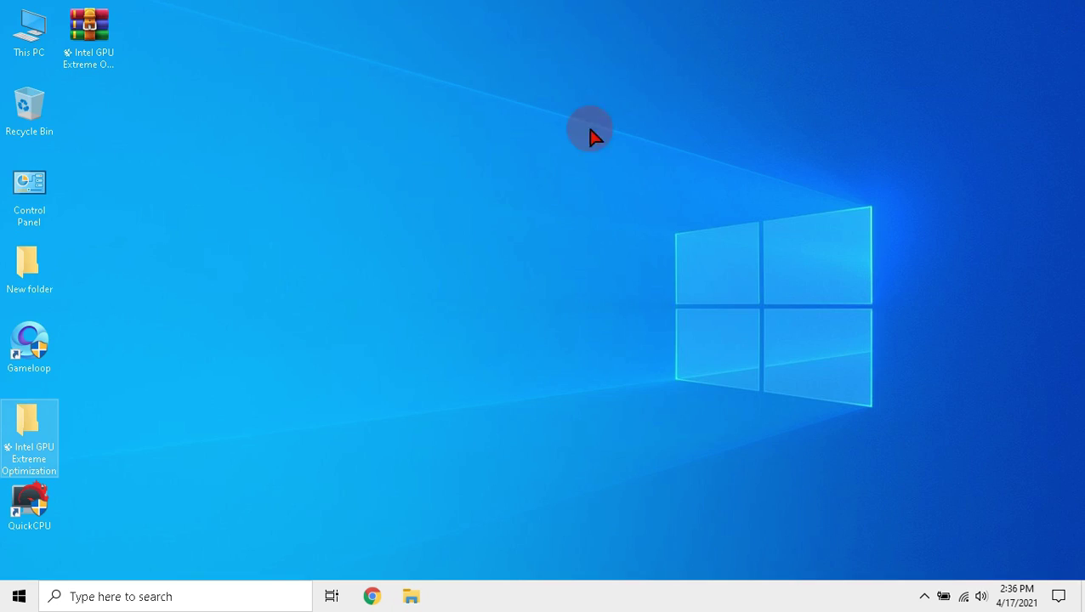
double_click(25, 425)
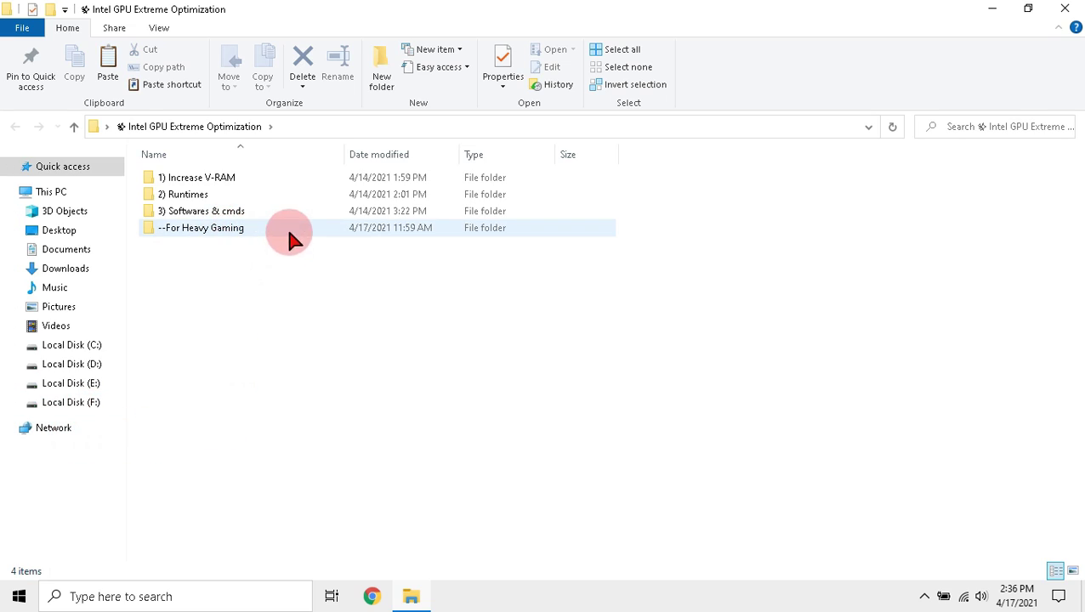
double_click(245, 226)
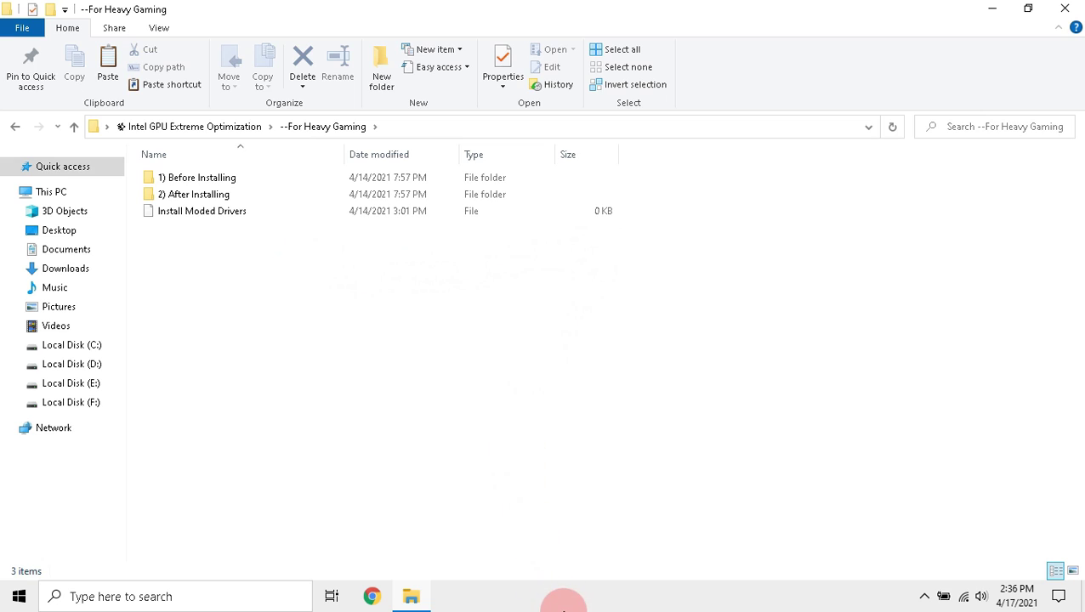
right_click(555, 596)
left_click(616, 517)
left_click(521, 104)
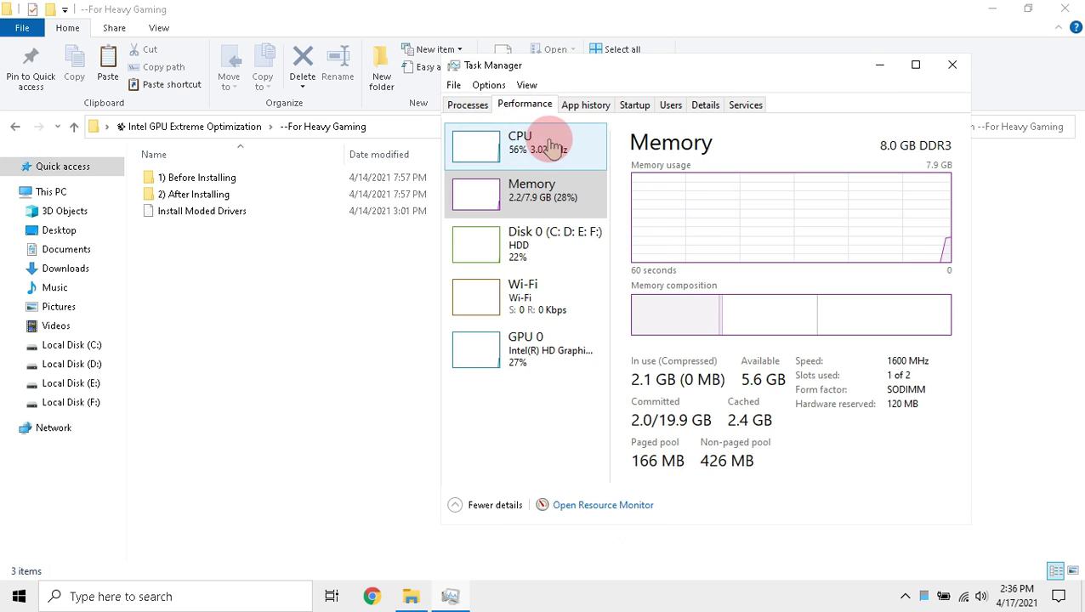
left_click(534, 151)
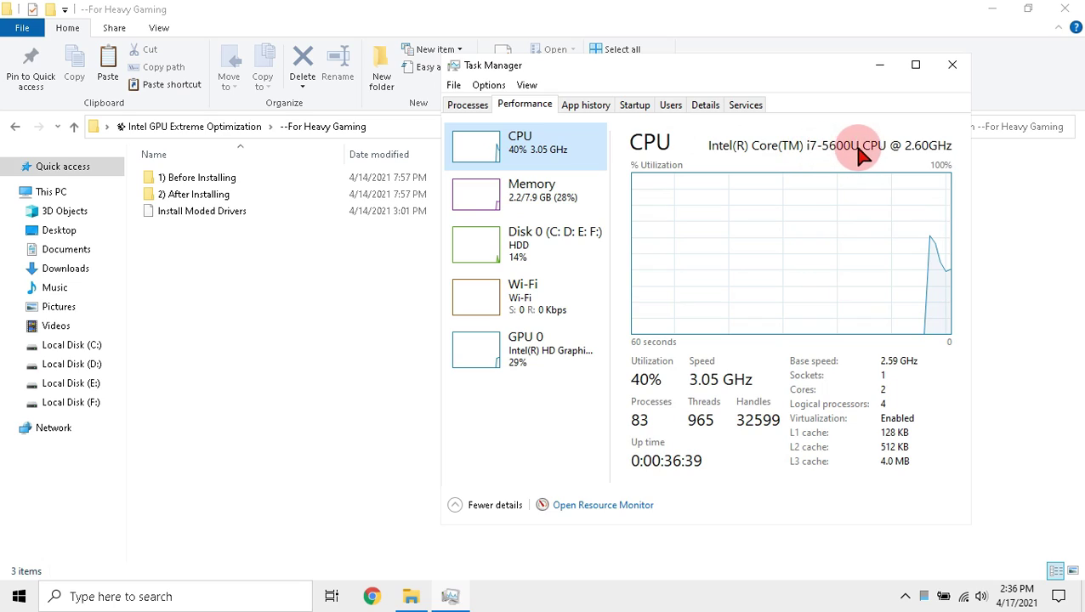
left_click(952, 67)
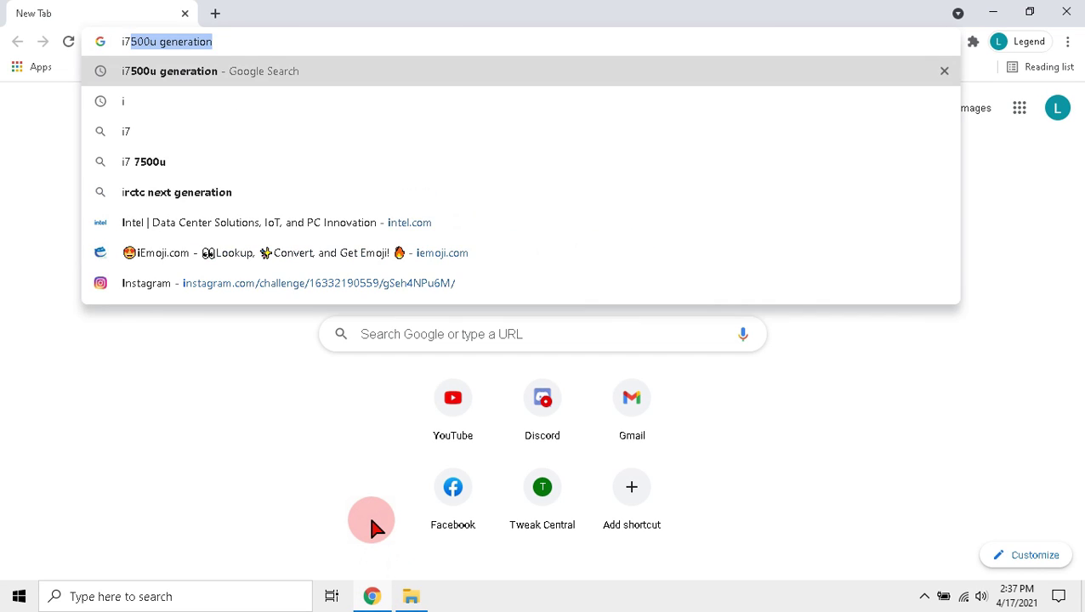
Search 'i7 5600u generation', confirm it is 5th Generation Broadwell, and open a new tab.
type(" 5600")
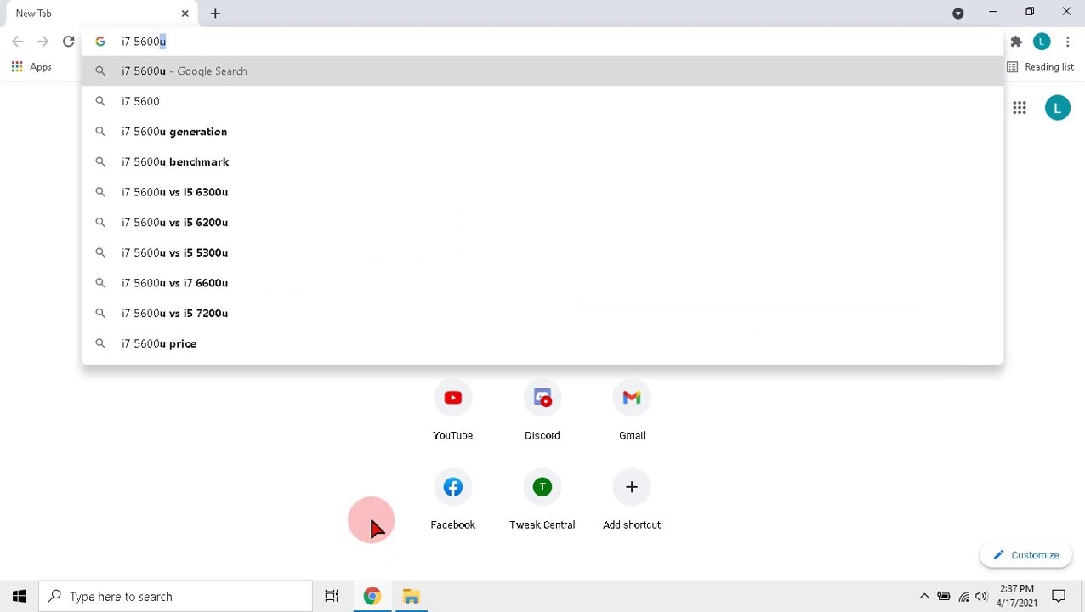
type("u gene")
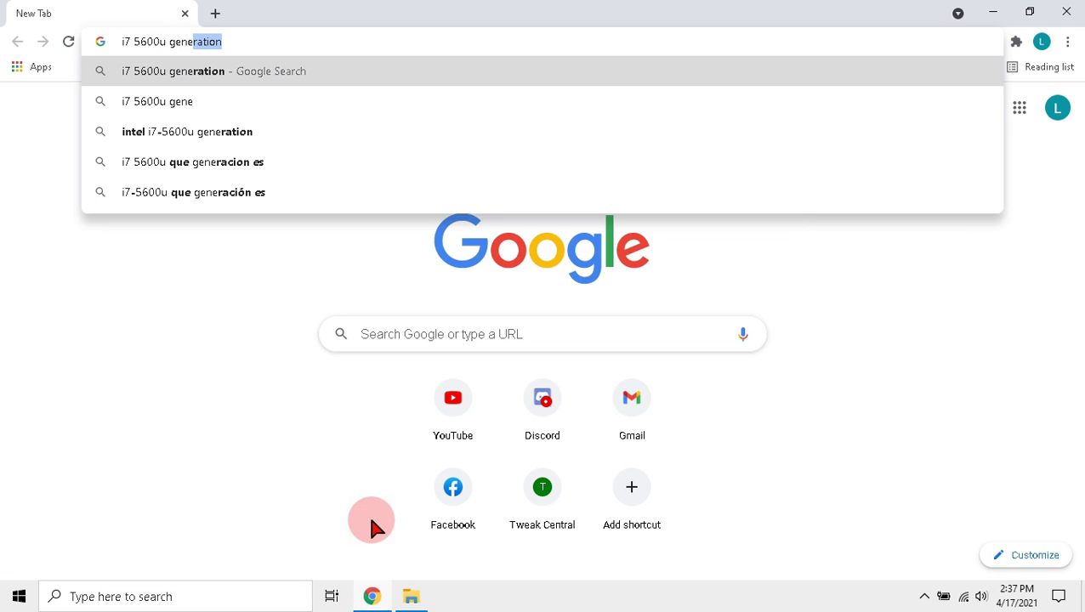
type("ratio")
key("Return")
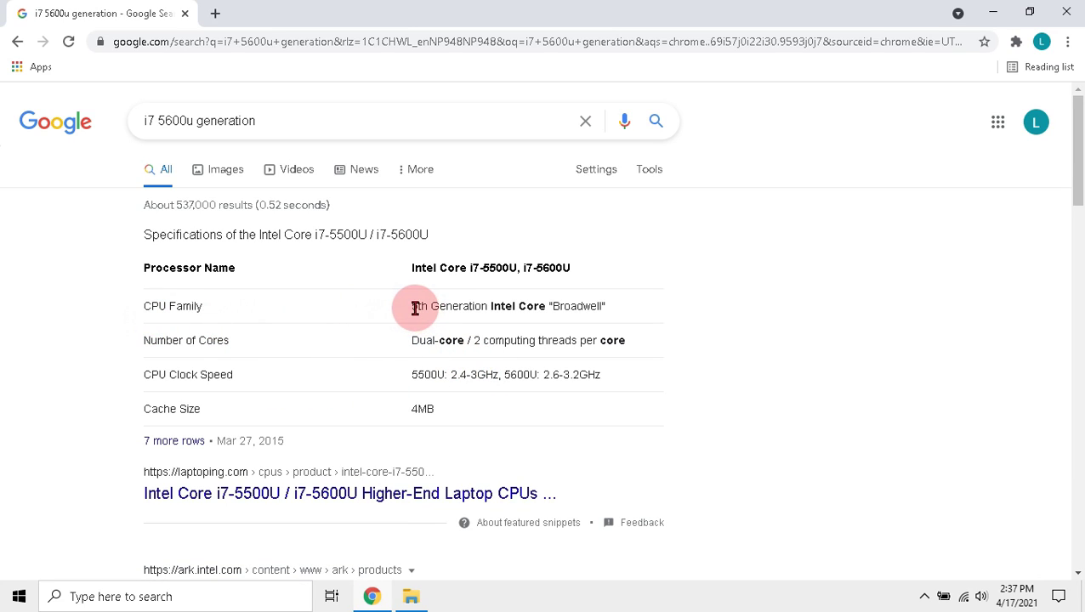
left_click_drag(414, 308, 494, 310)
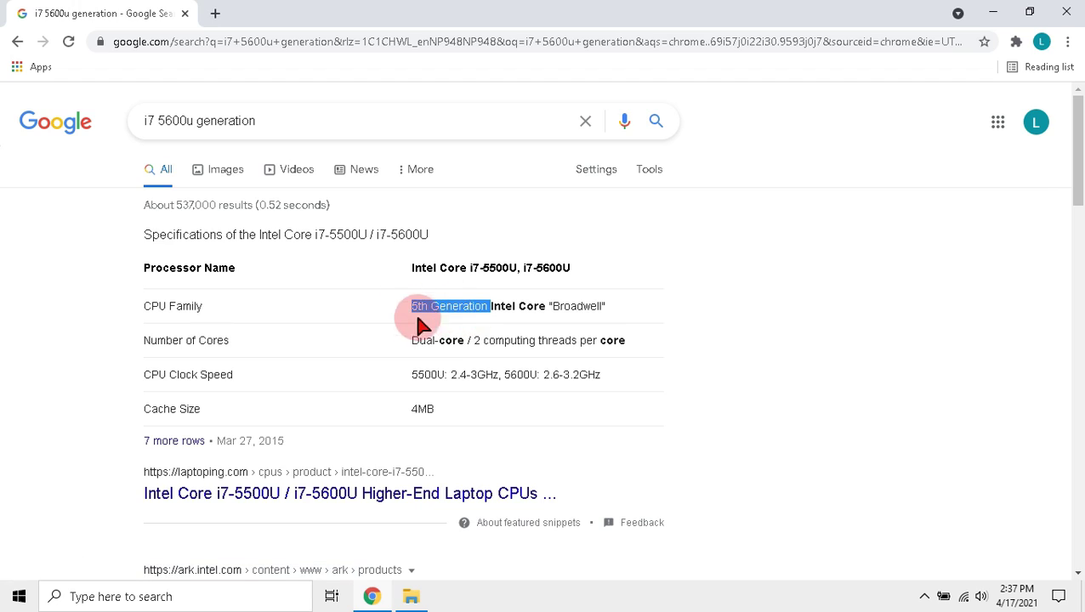
left_click(218, 15)
Close the search tab and open the Fourth/Fifth Generation Processors link in TECH INFO's #download-links.
left_click(183, 13)
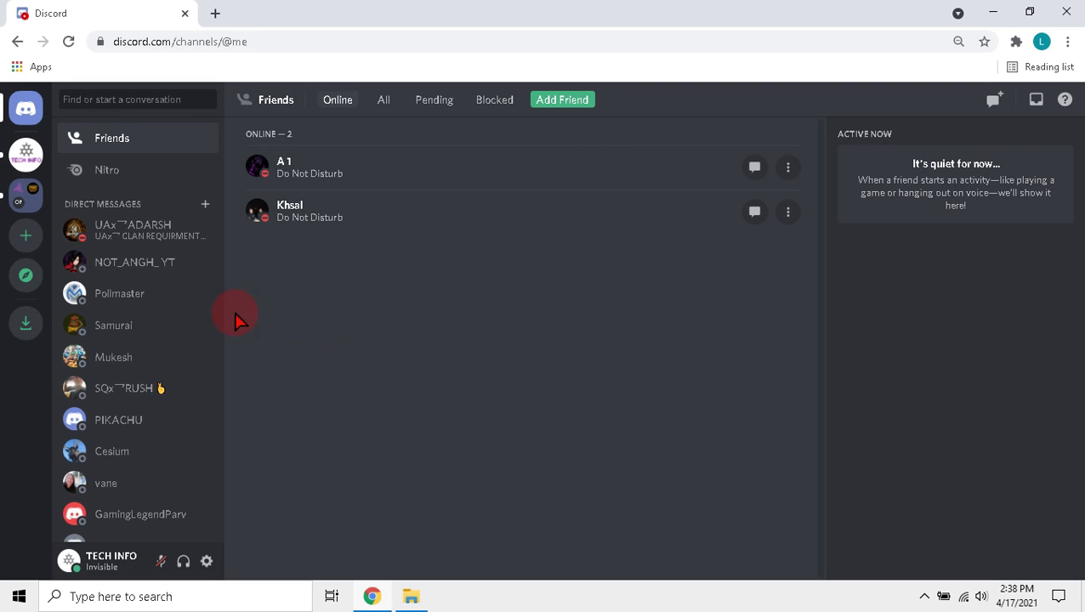
left_click(26, 154)
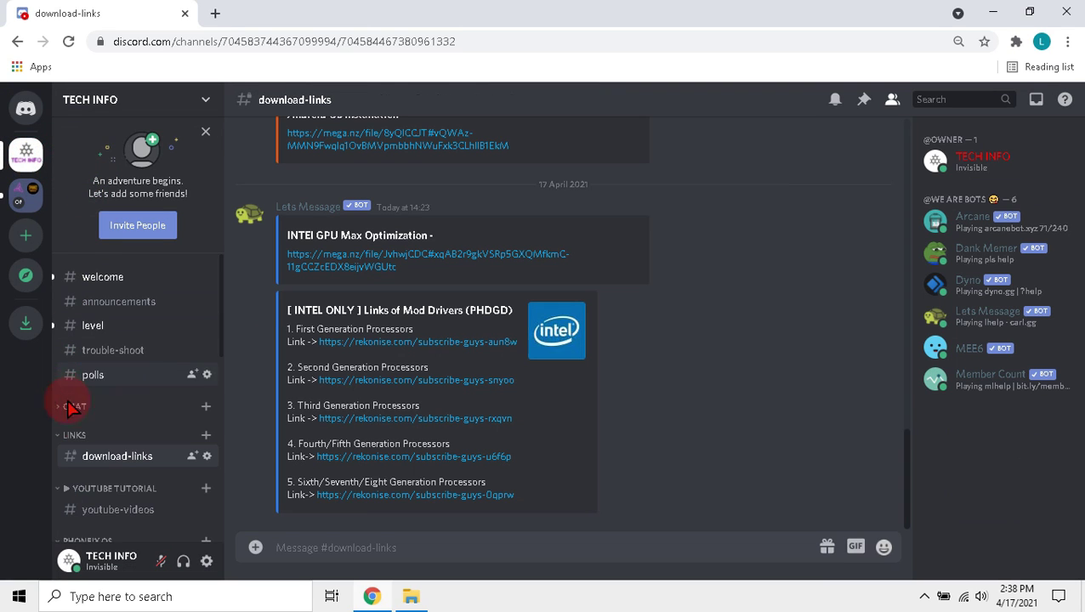
left_click(136, 457)
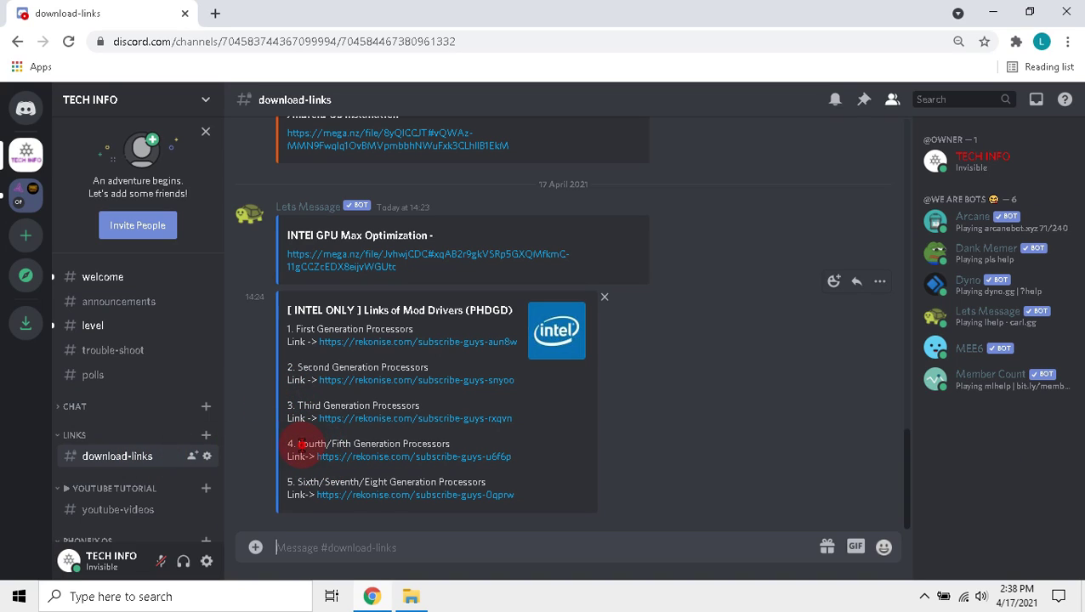
left_click(340, 448)
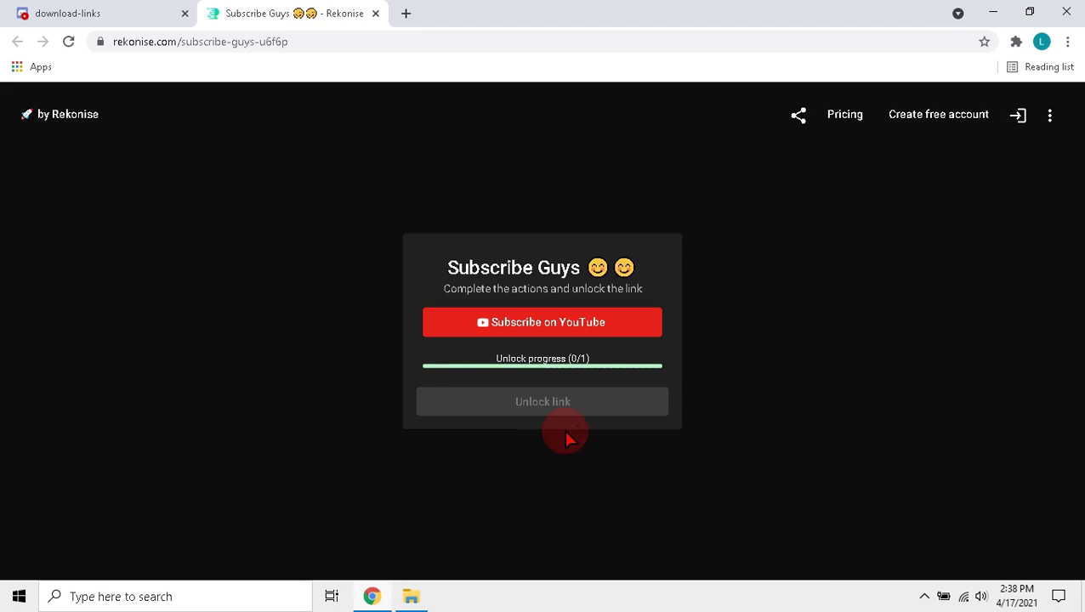
Subscribe to the YouTube channel, dismiss the error, and unlock the Rekonise link.
left_click(591, 330)
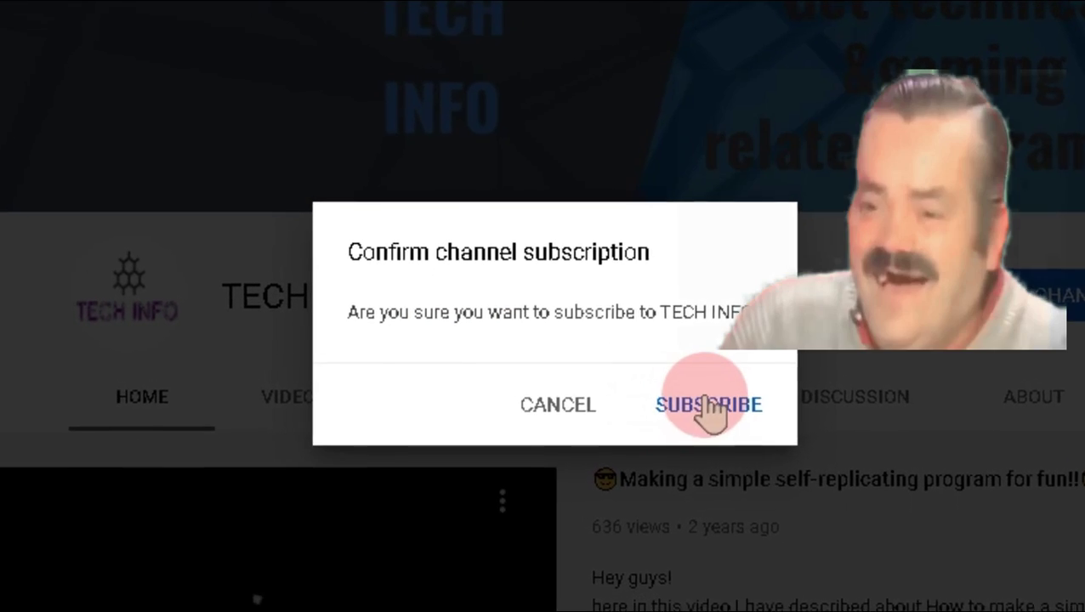
left_click(670, 392)
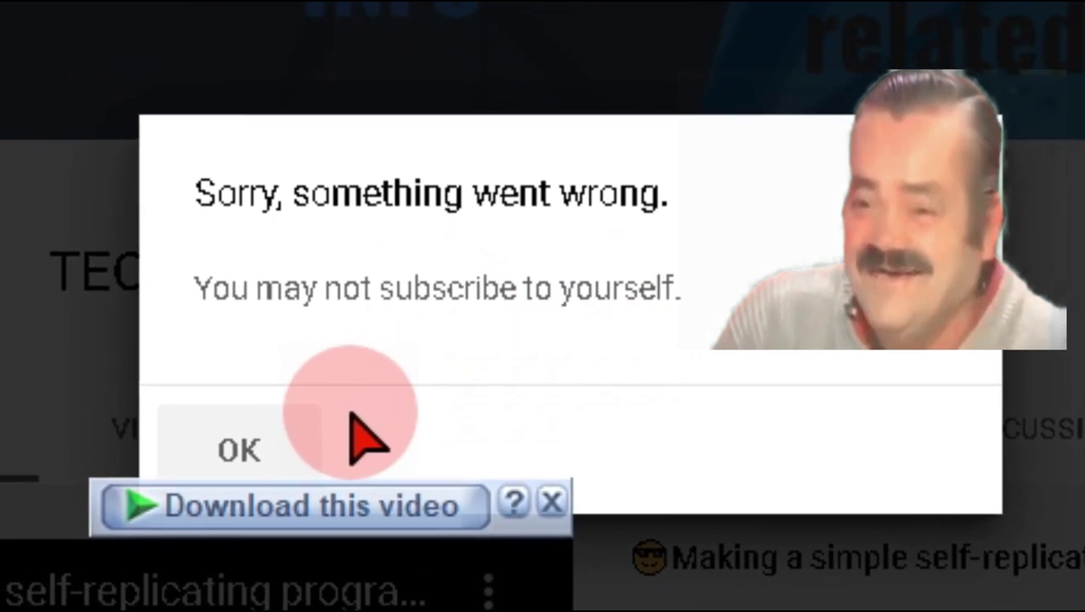
left_click(283, 433)
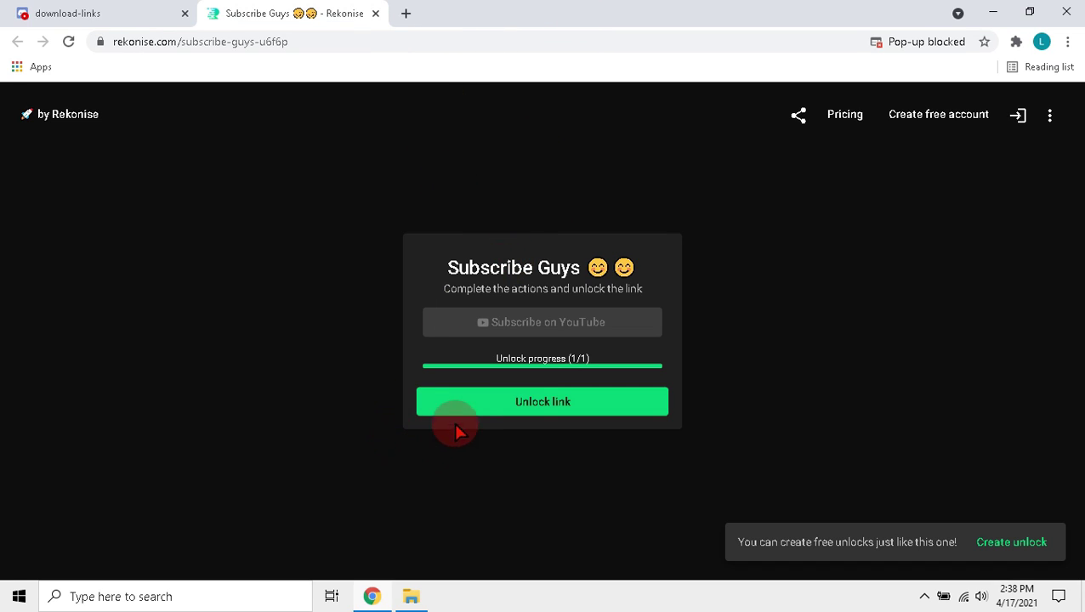
left_click(483, 412)
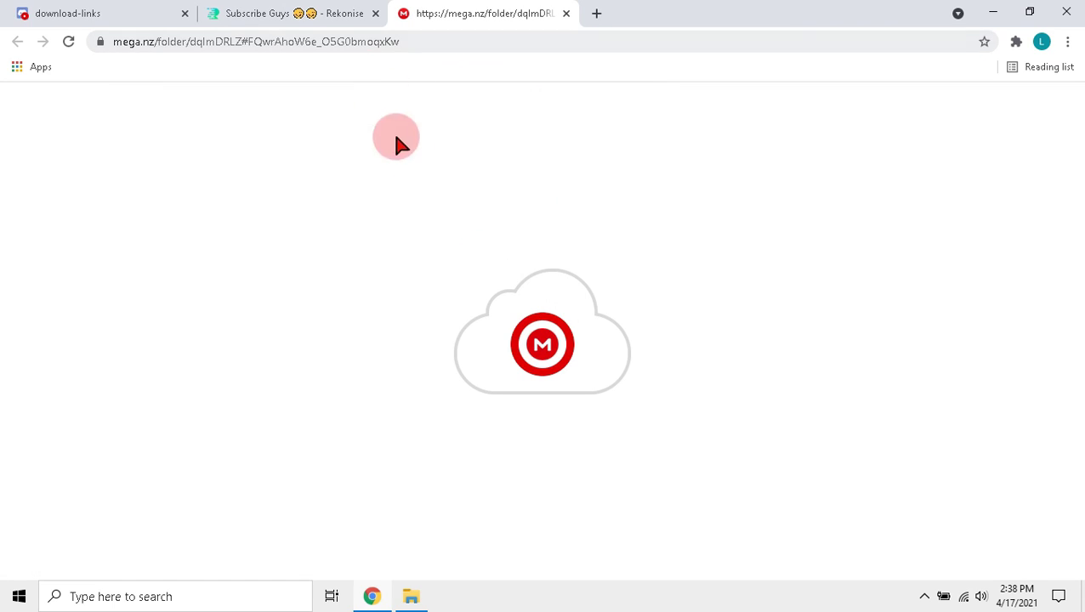
Standard-download PHDGD Skylake 2.9.zip from MEGA, then open the Intel GPU Extreme Optimization desktop folder.
left_click(375, 14)
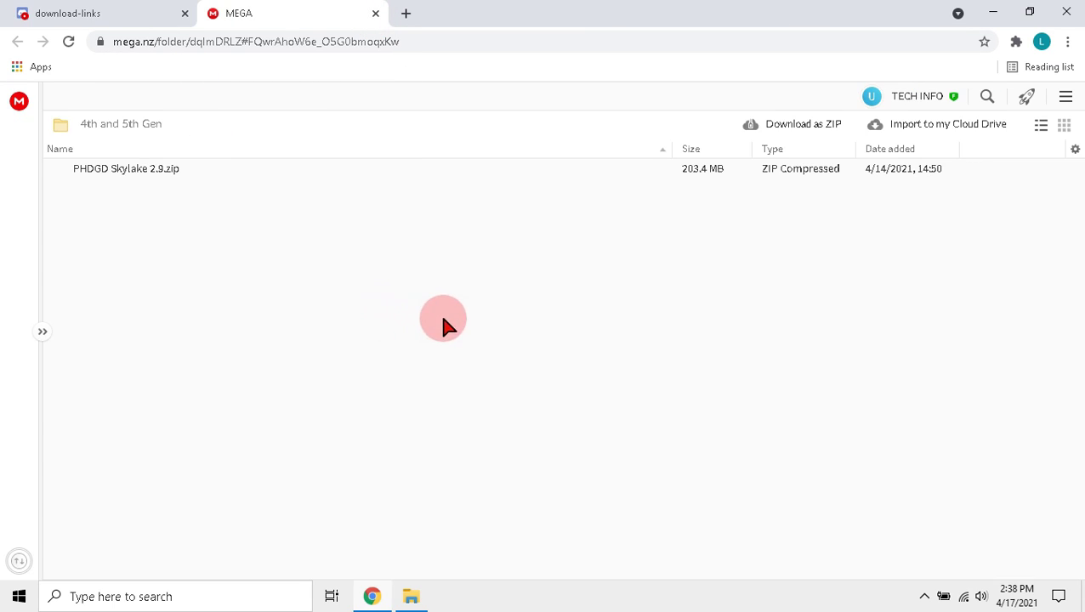
right_click(636, 180)
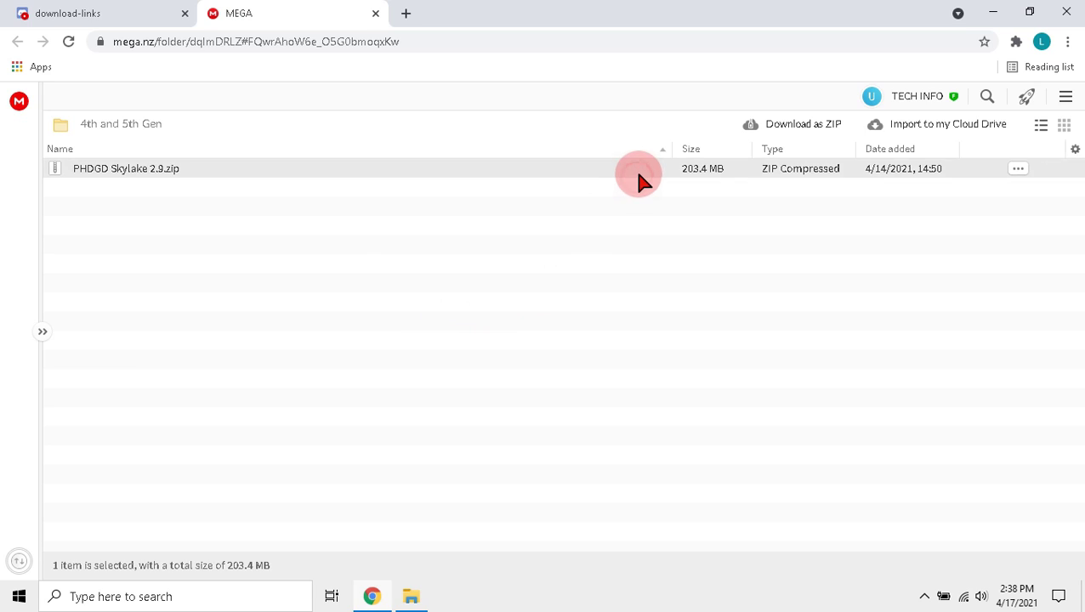
mouse_move(694, 244)
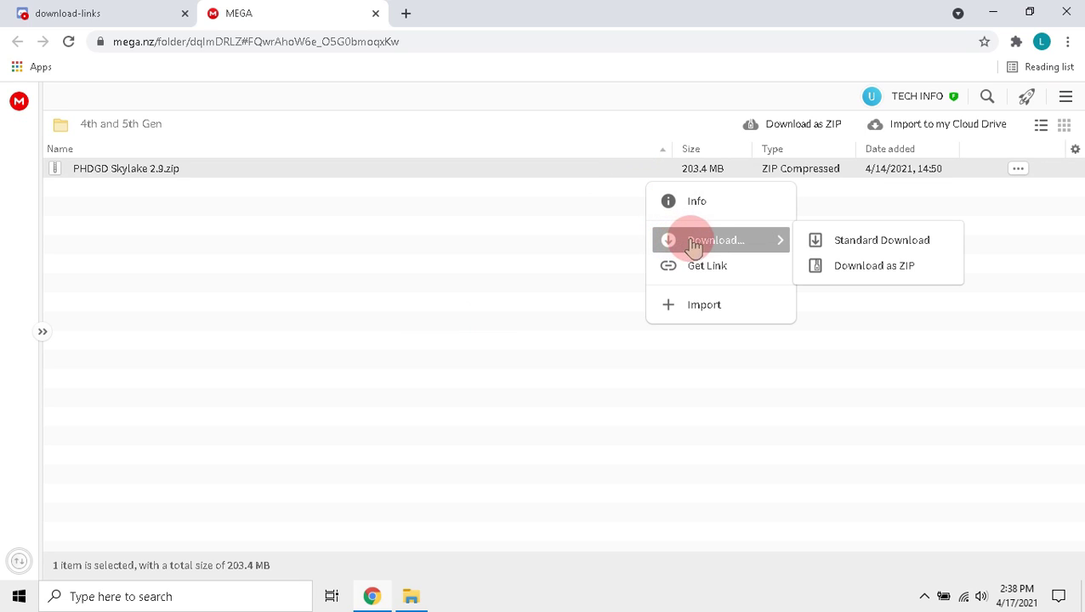
left_click(833, 243)
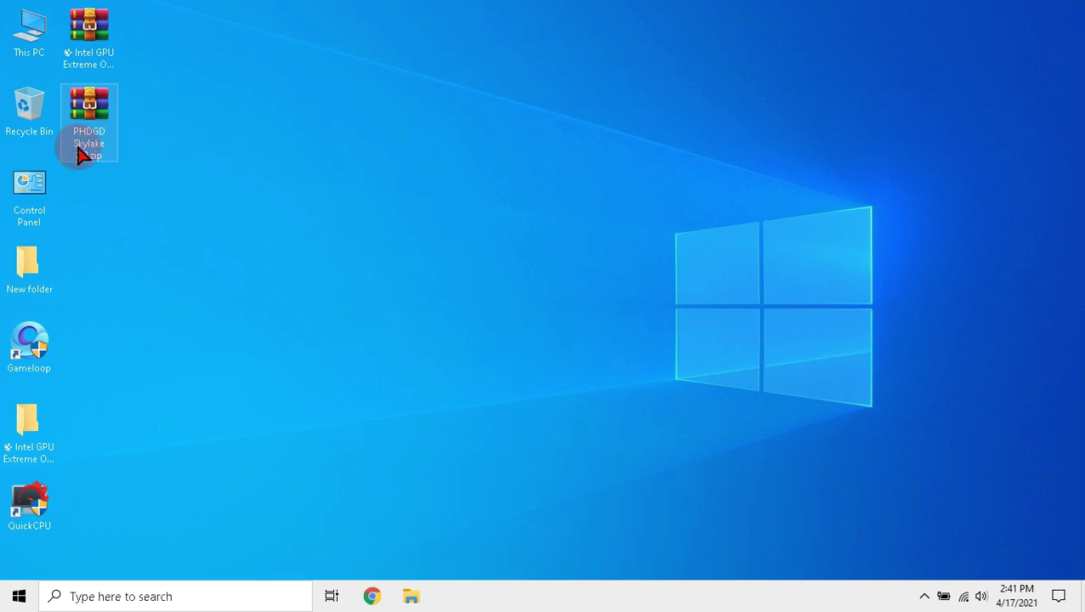
double_click(39, 429)
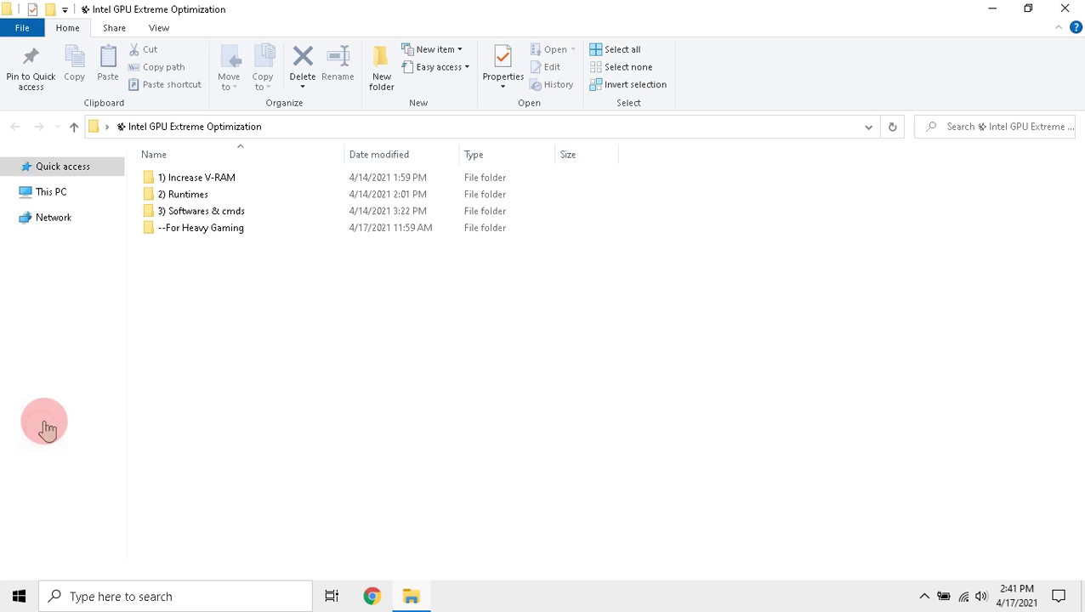
Run Enable test mode.cmd from --For Heavy Gaming > 1) Before Installing as administrator, then close Explorer.
double_click(242, 226)
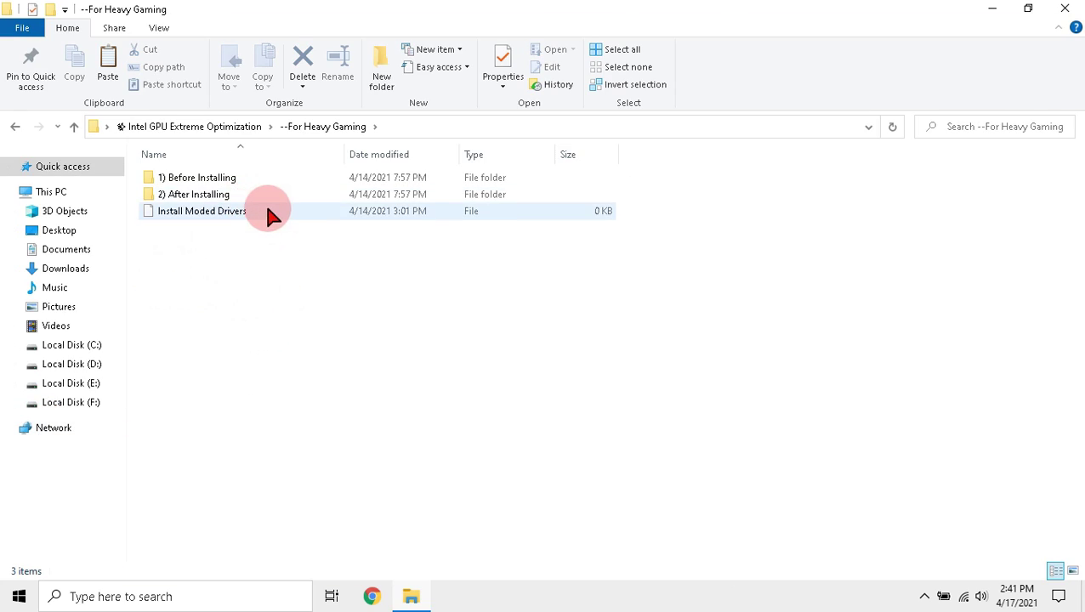
left_click(263, 180)
double_click(264, 181)
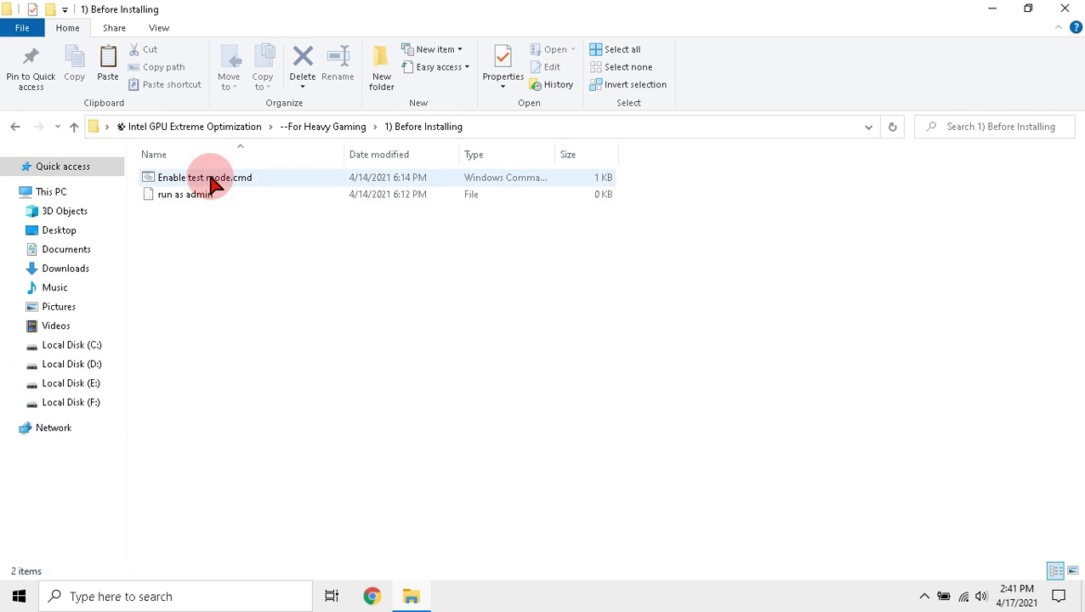
left_click(279, 182)
right_click(282, 182)
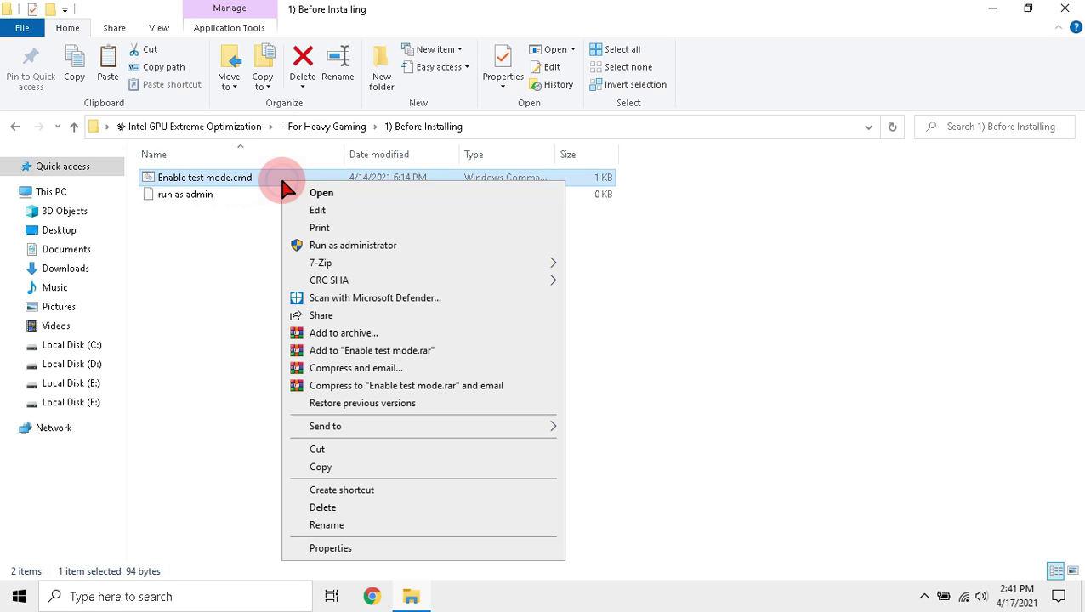
left_click(317, 246)
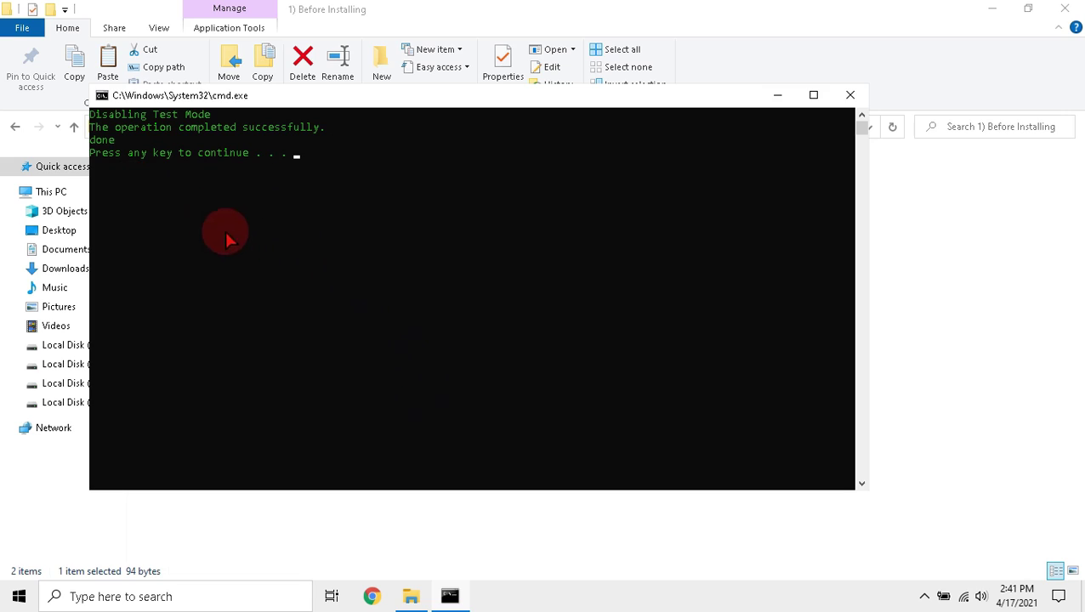
key("Return")
left_click(412, 289)
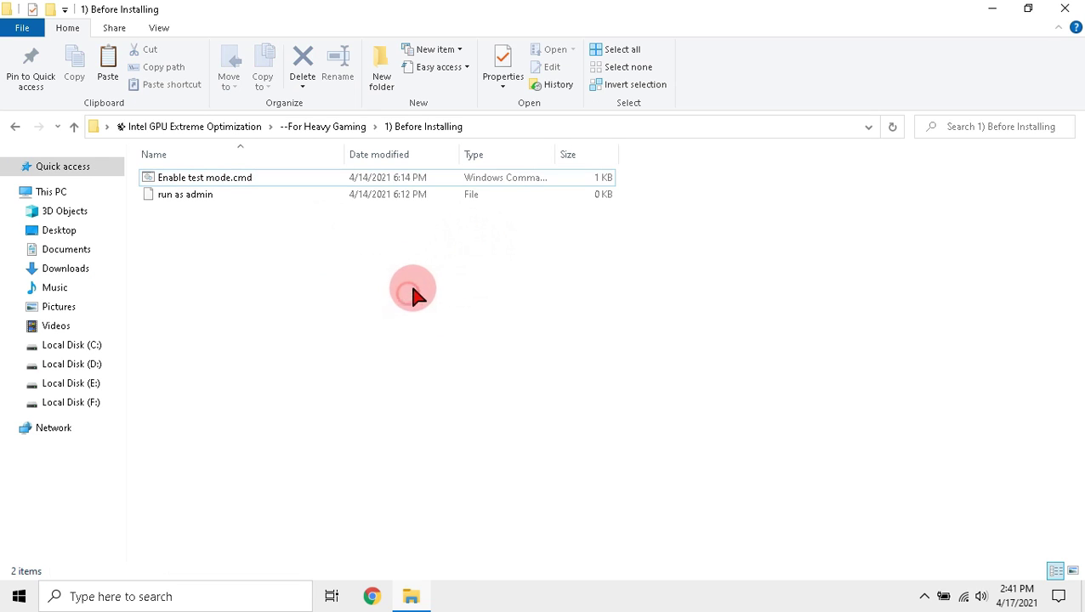
left_click(1067, 9)
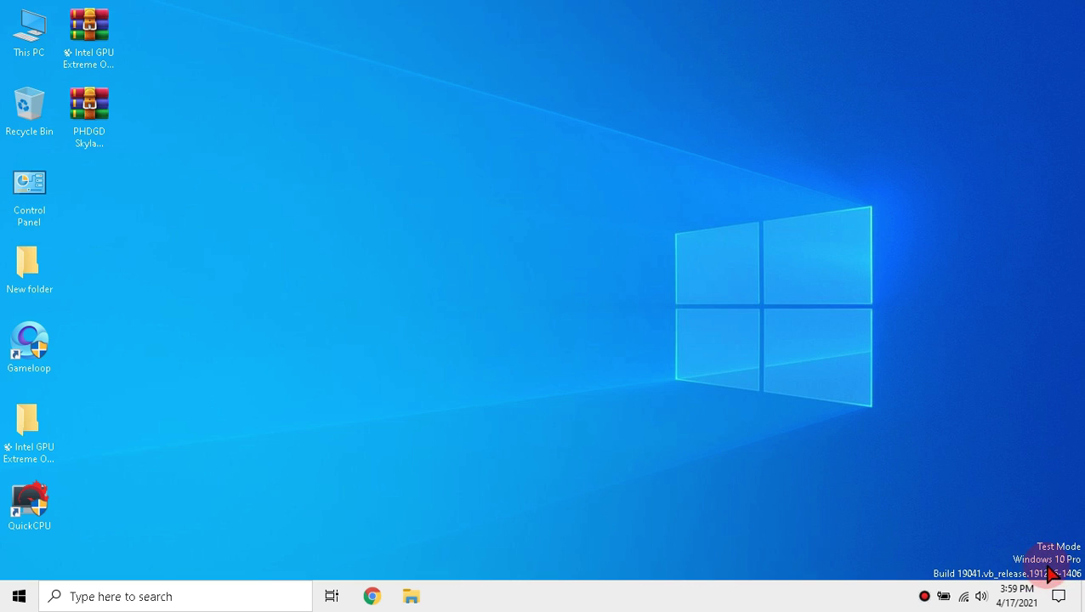
Extract PHDGD Skylake 2.9.zip onto the desktop using WinRAR's Extract Here.
left_click(97, 127)
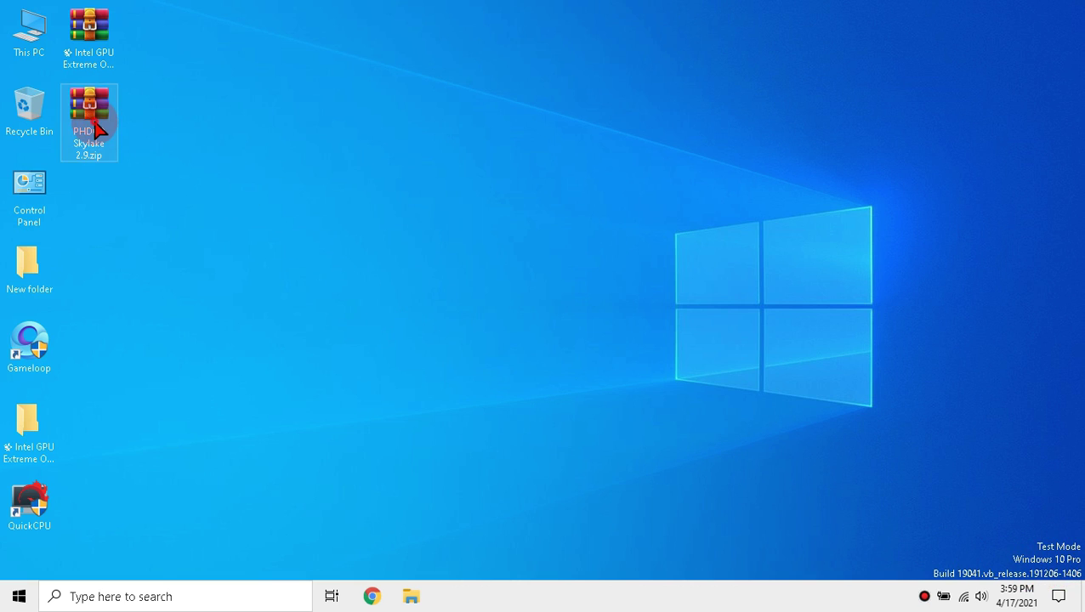
right_click(98, 127)
left_click(109, 204)
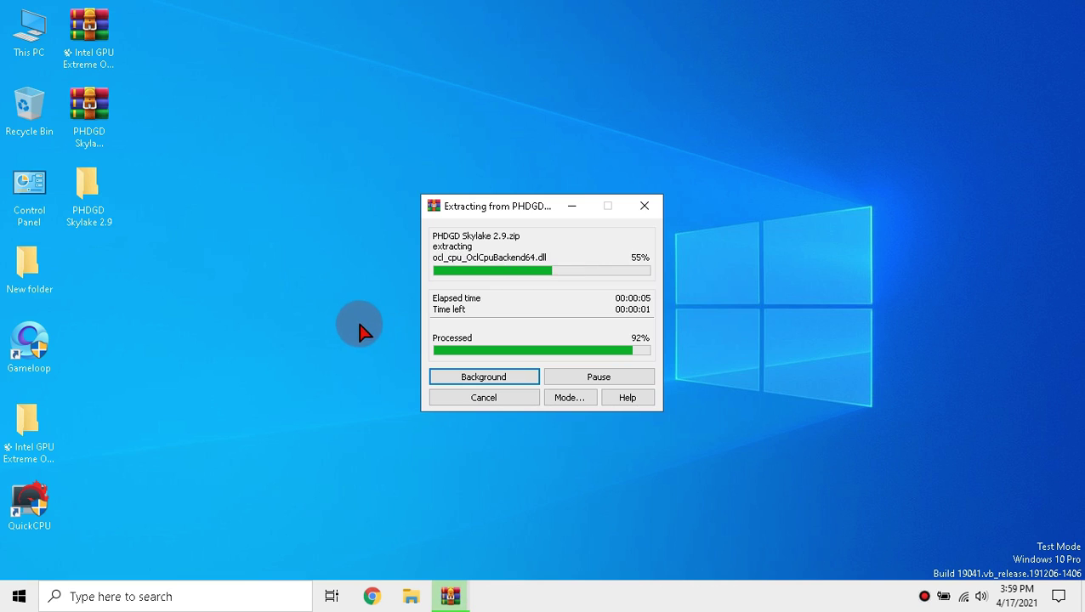
left_click(390, 330)
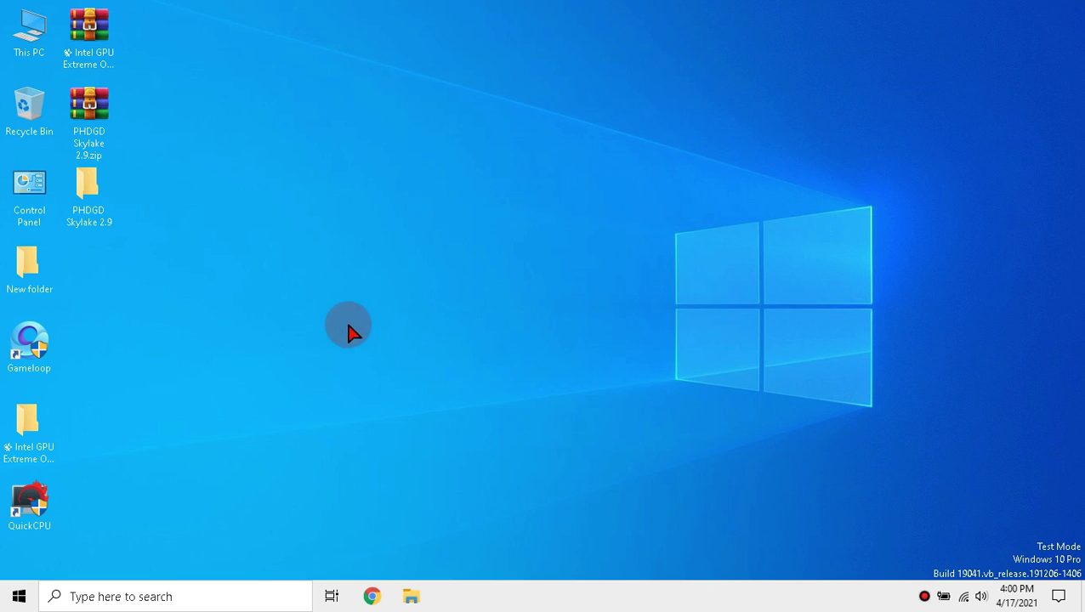
Open Device Manager and start a driver update for Intel(R) HD Graphics 5500 under Display adapters.
left_click(5, 602)
type("d")
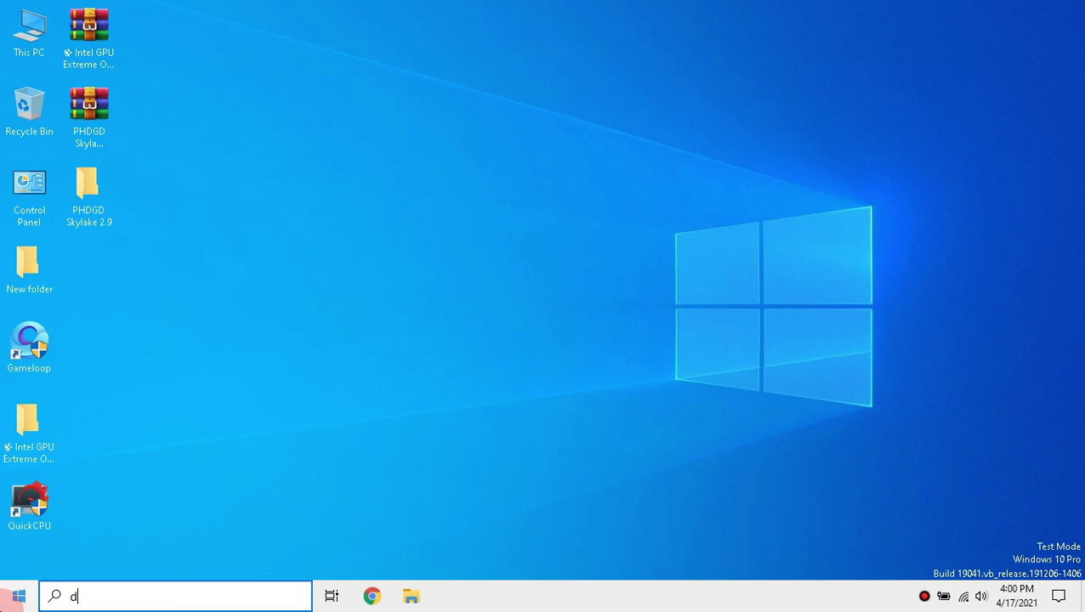
type("evice manager")
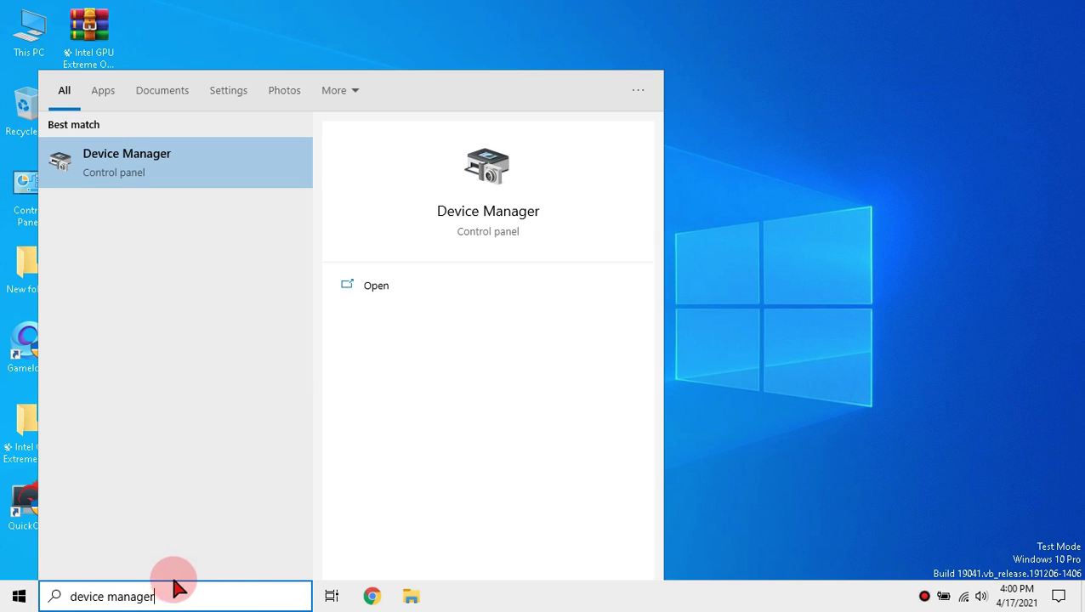
left_click(206, 175)
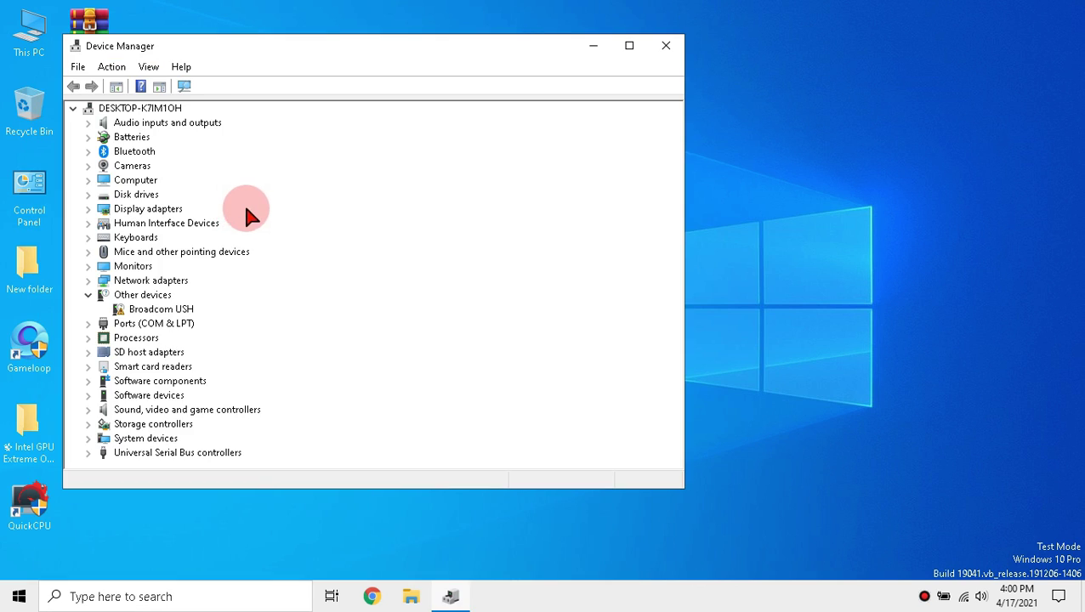
left_click_drag(501, 35, 684, 46)
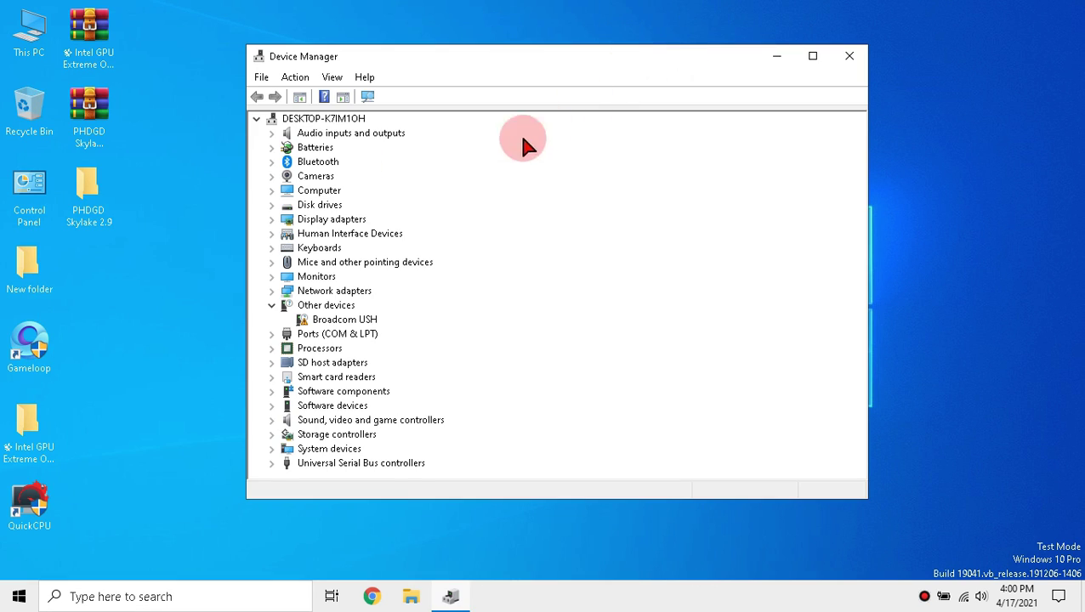
left_click(272, 219)
left_click(340, 236)
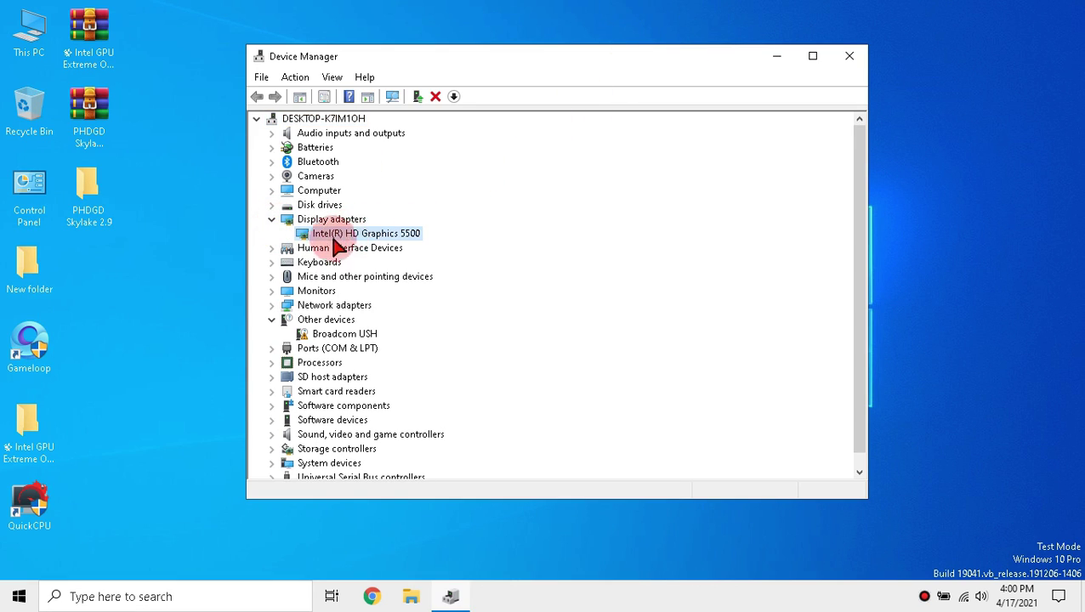
right_click(345, 240)
left_click(366, 242)
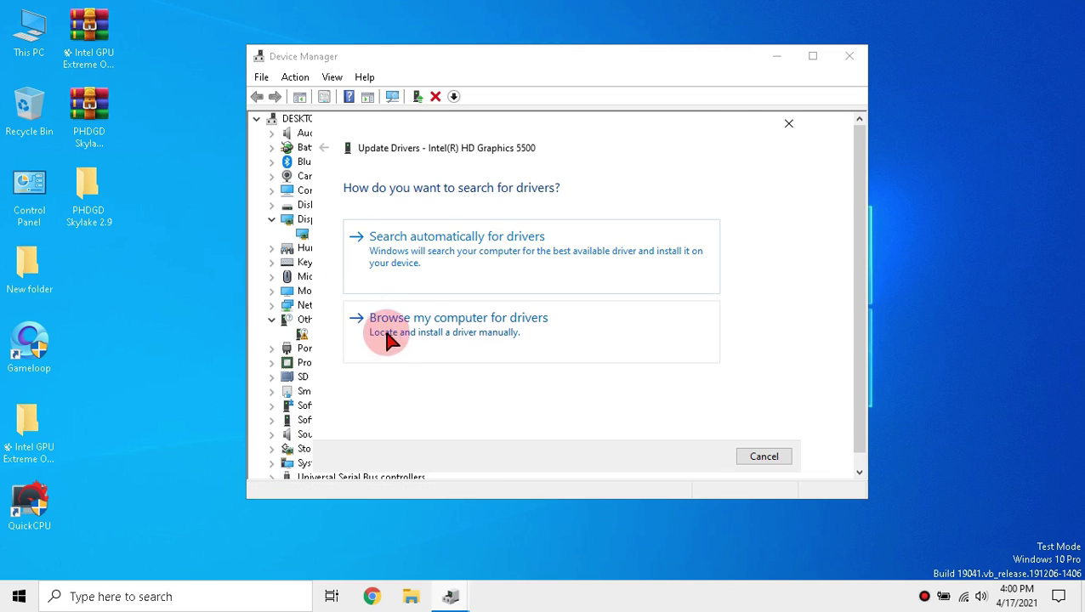
Choose Have Disk, select igdlh64.inf from Desktop > PHDGD Skylake 2.9 > Graphics, and start installing it.
left_click(423, 332)
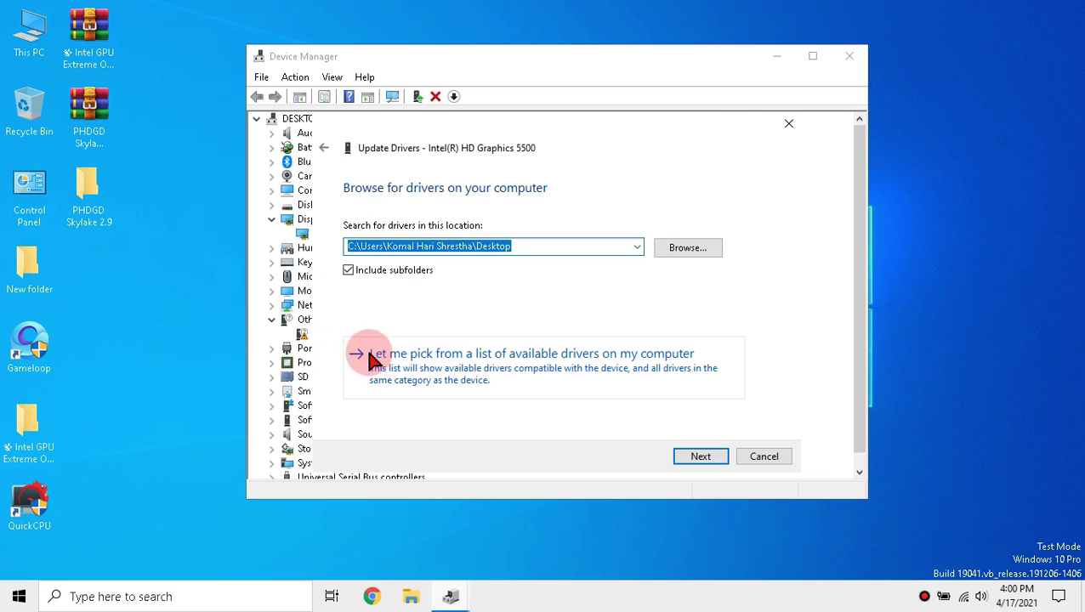
left_click(717, 404)
left_click(721, 404)
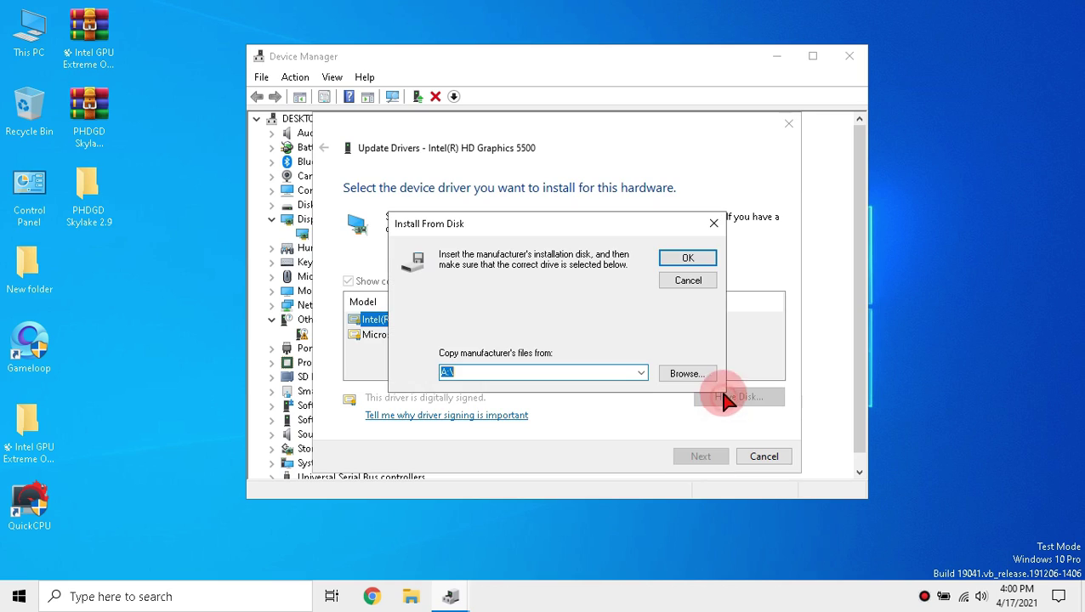
left_click(708, 376)
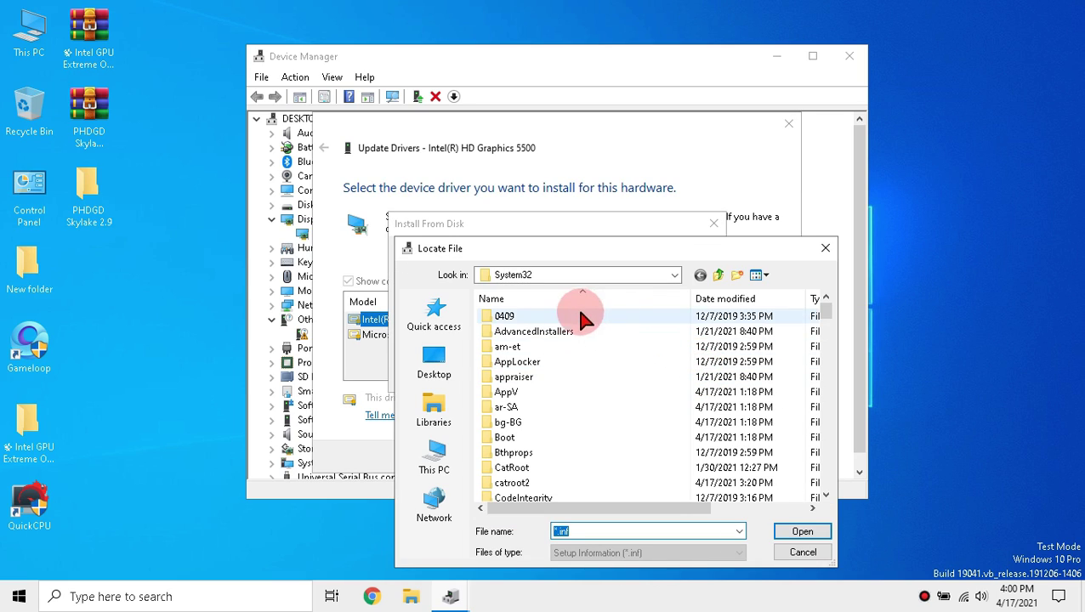
left_click(438, 361)
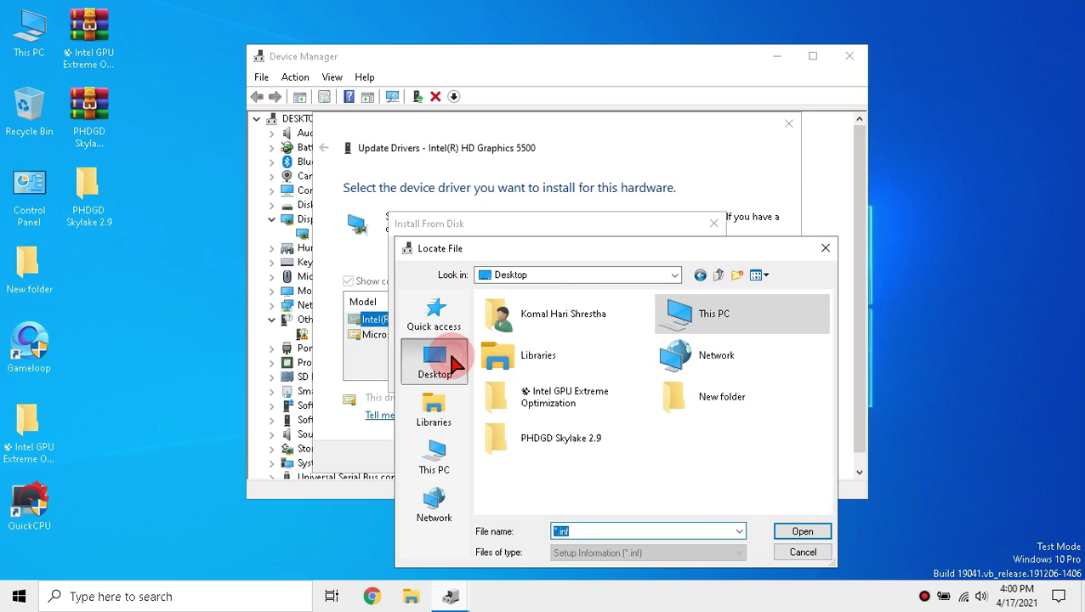
double_click(557, 439)
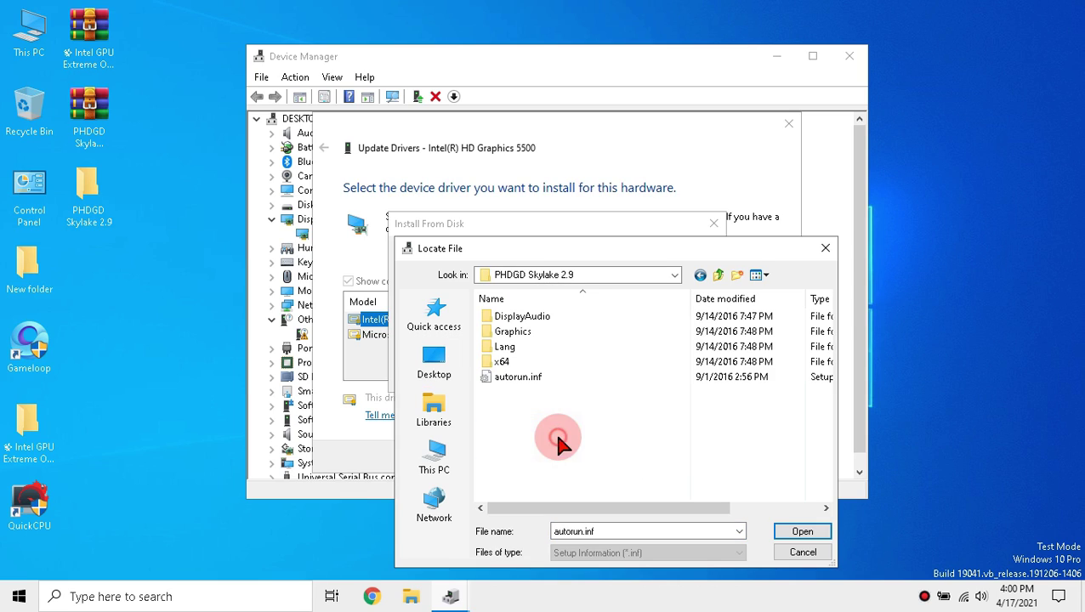
left_click(538, 335)
double_click(538, 334)
left_click(538, 335)
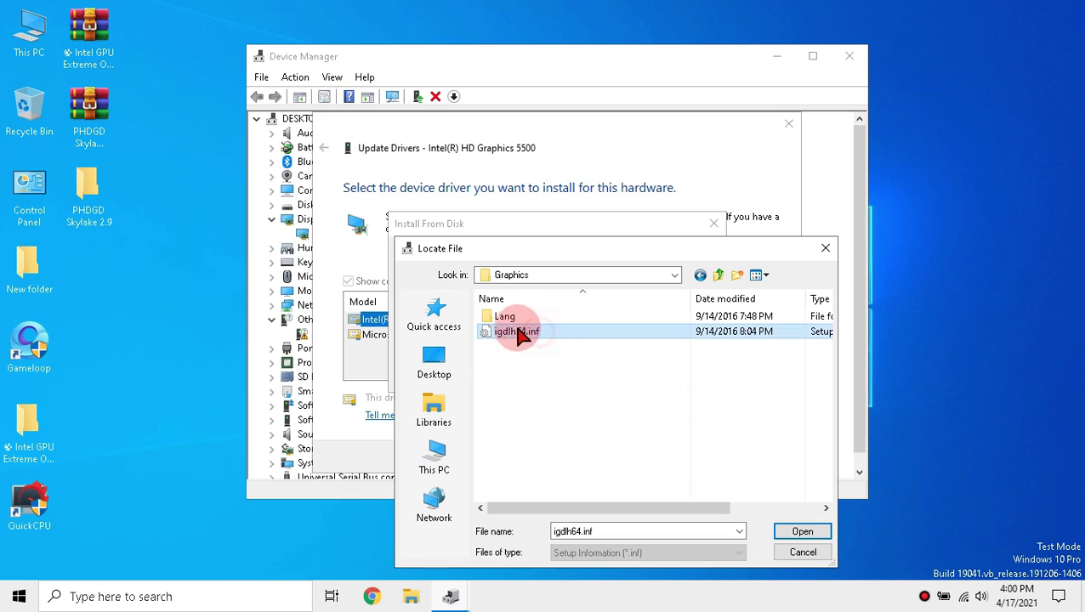
left_click(789, 531)
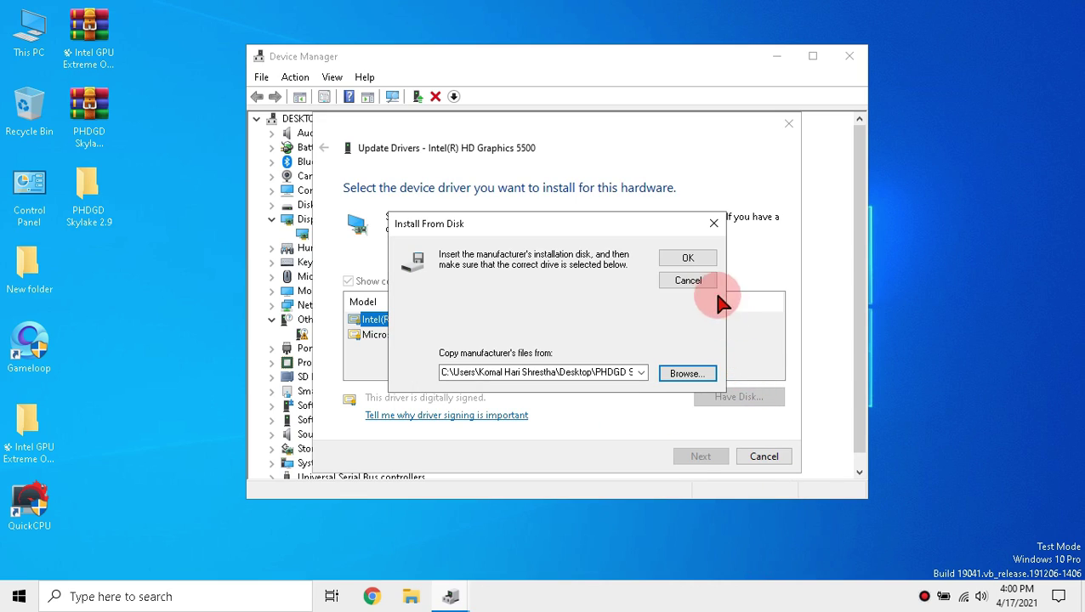
left_click(688, 259)
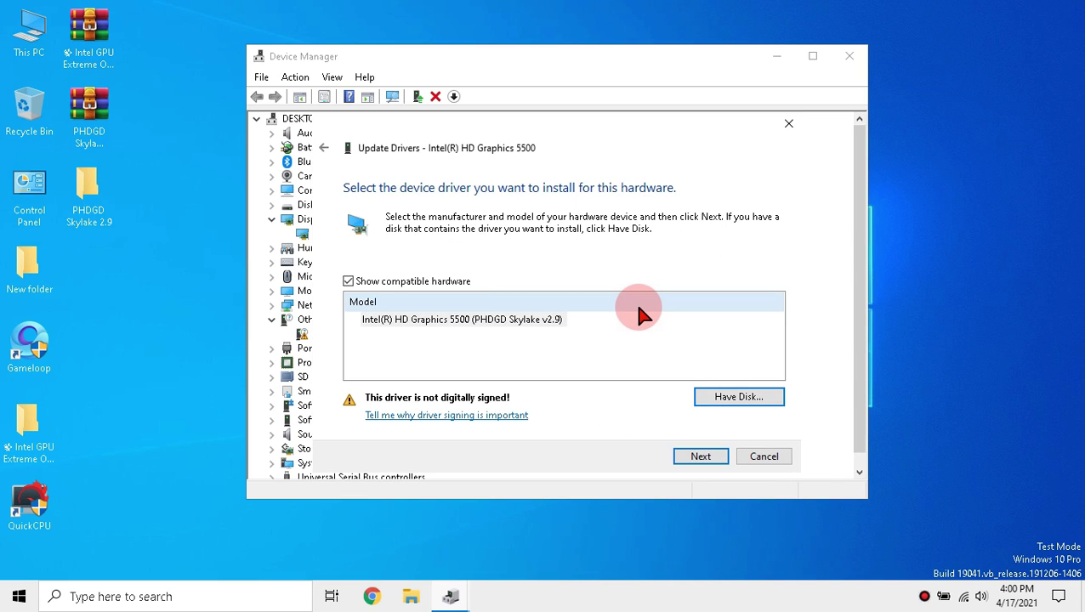
left_click(702, 463)
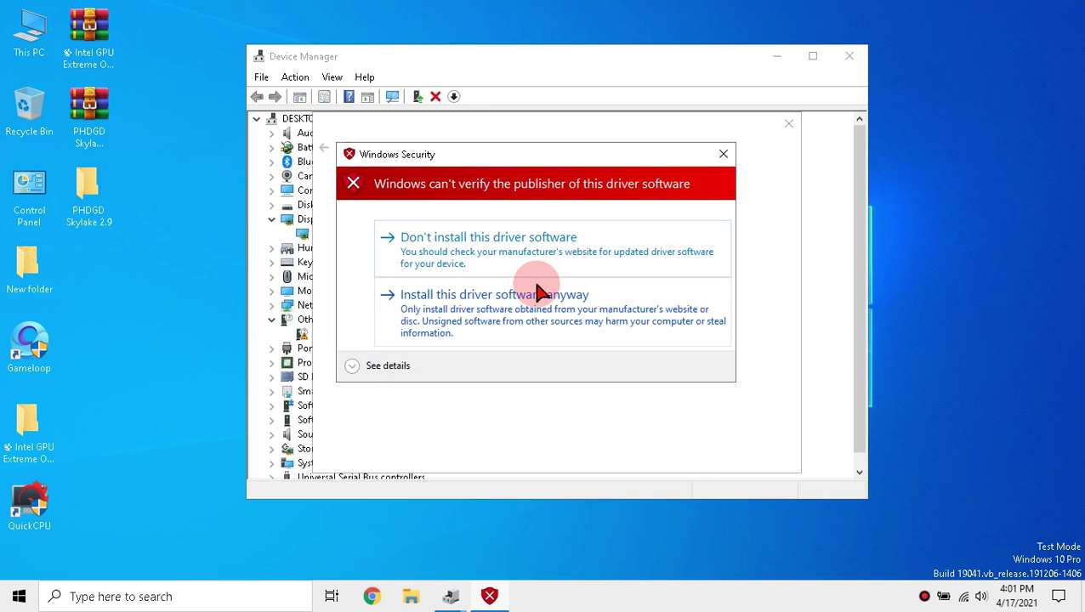
Install the unverified PHDGD Skylake v2.9 driver anyway, close the finished update, then exit Device Manager.
left_click(525, 311)
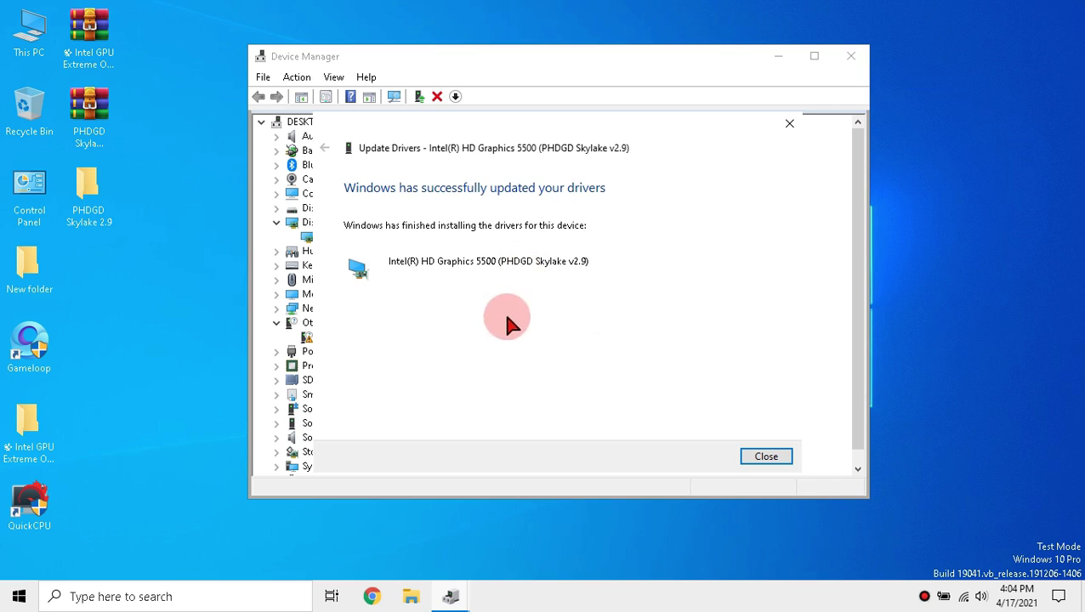
left_click(766, 458)
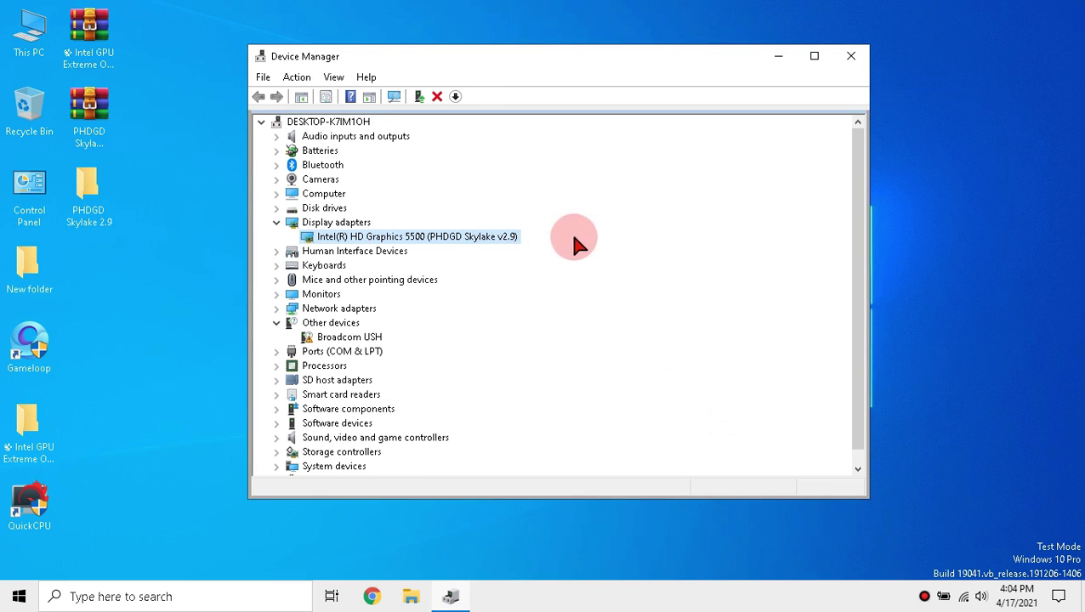
left_click(848, 58)
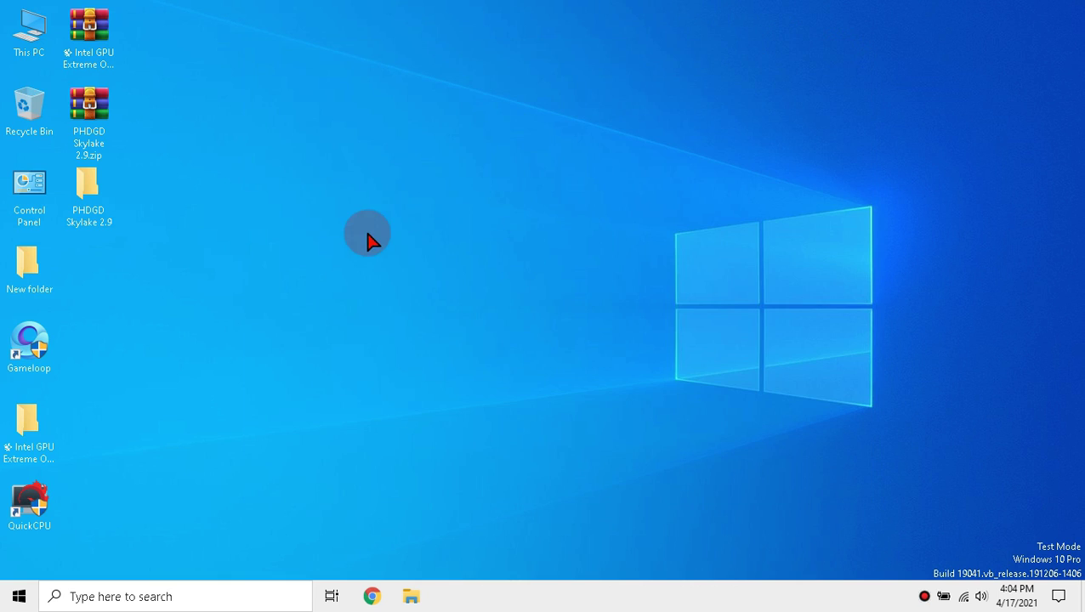
Run 'Disbaling test mode.cmd' from Intel GPU Extreme Optimization > --For Heavy Gaming > 2) After Installing as administrator.
double_click(43, 435)
double_click(293, 277)
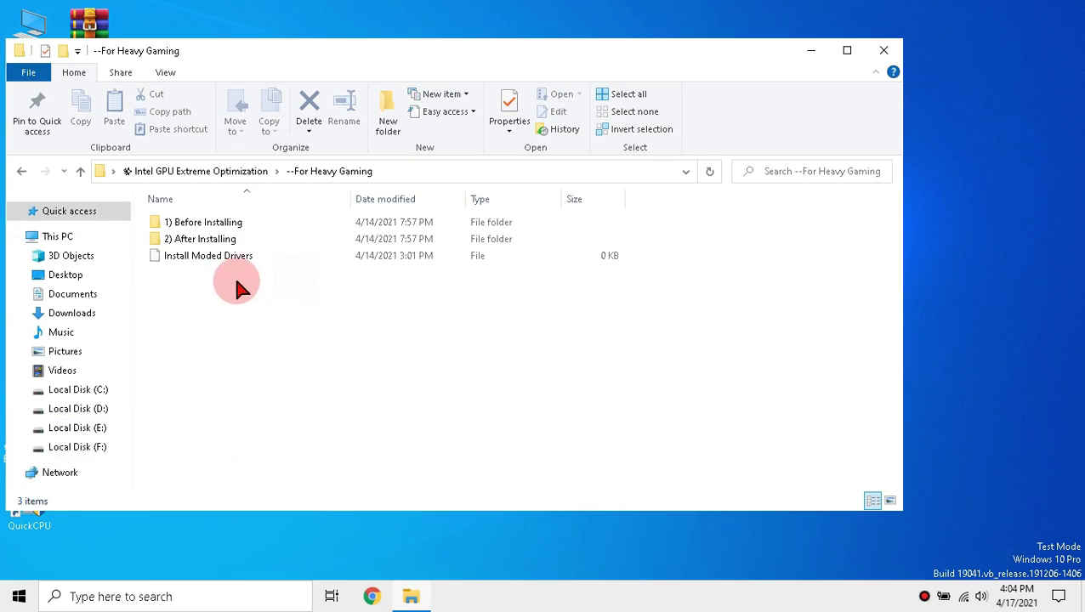
double_click(283, 240)
left_click(253, 226)
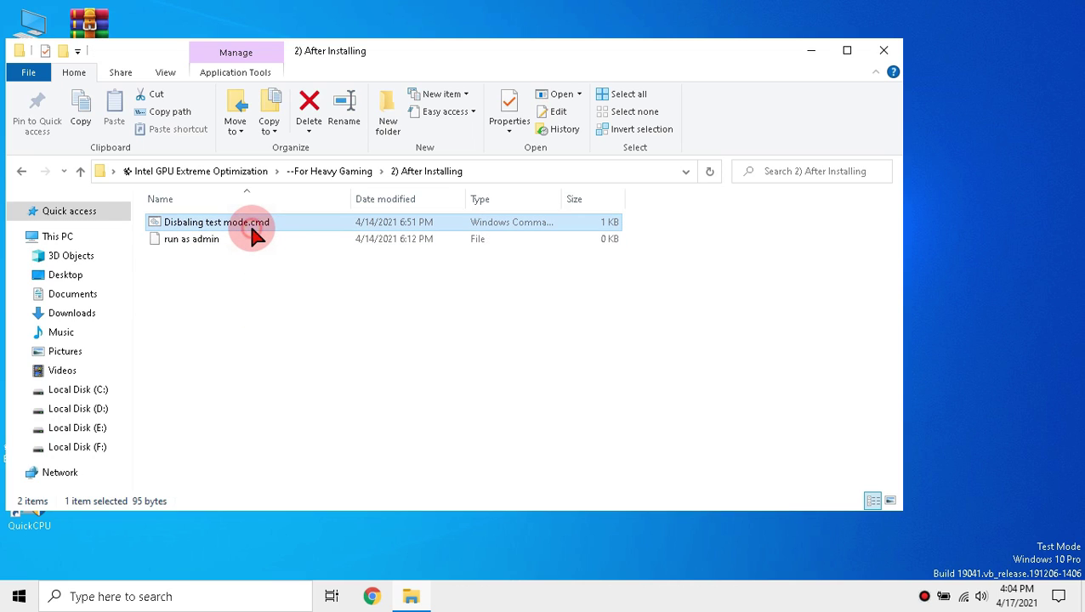
right_click(251, 228)
left_click(254, 262)
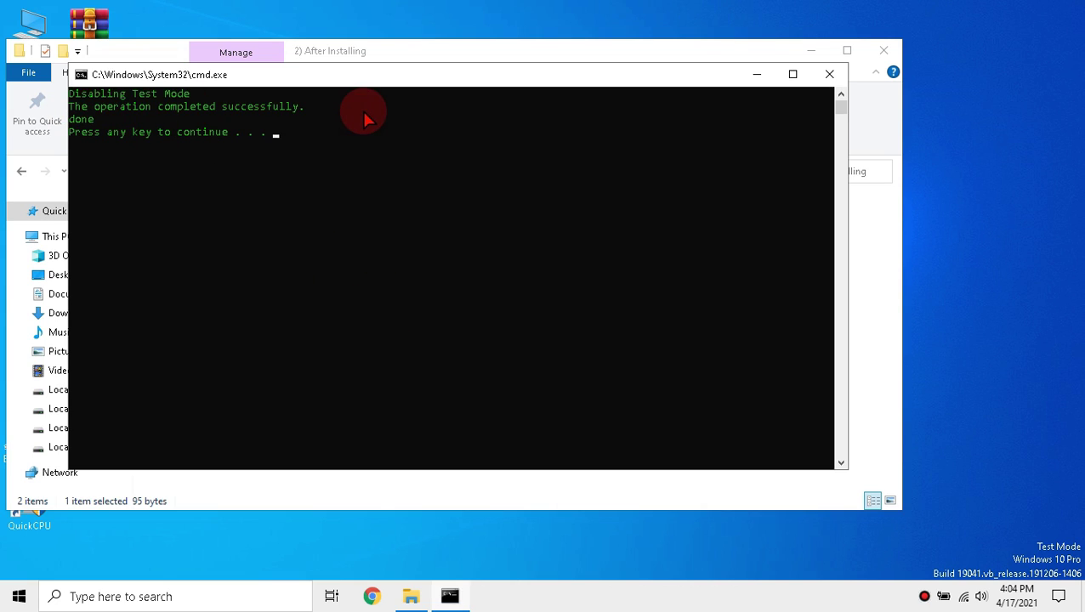
key("Return")
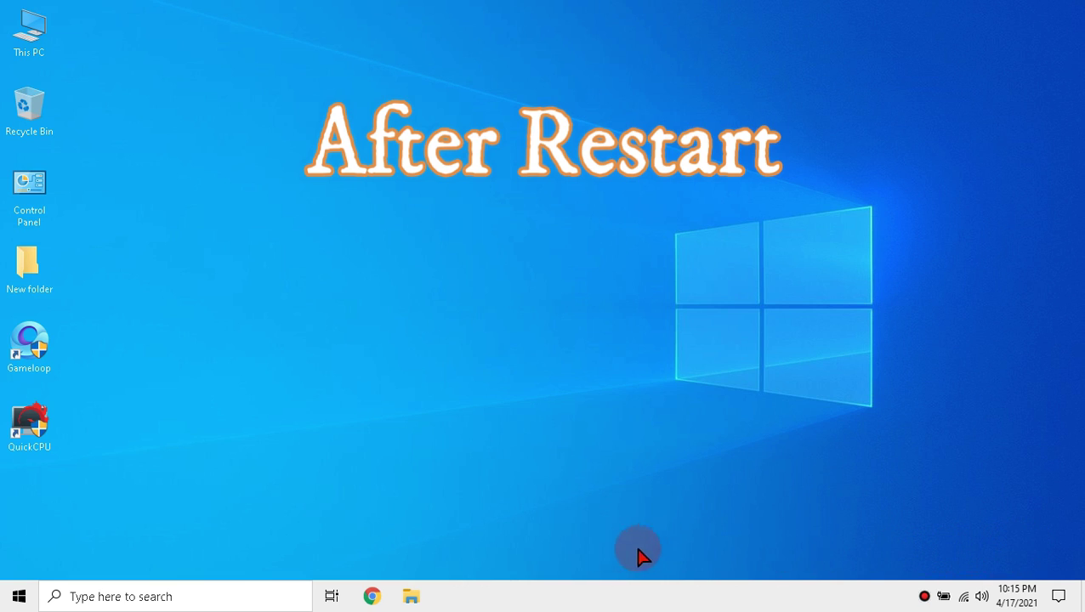
right_click(588, 598)
left_click(631, 517)
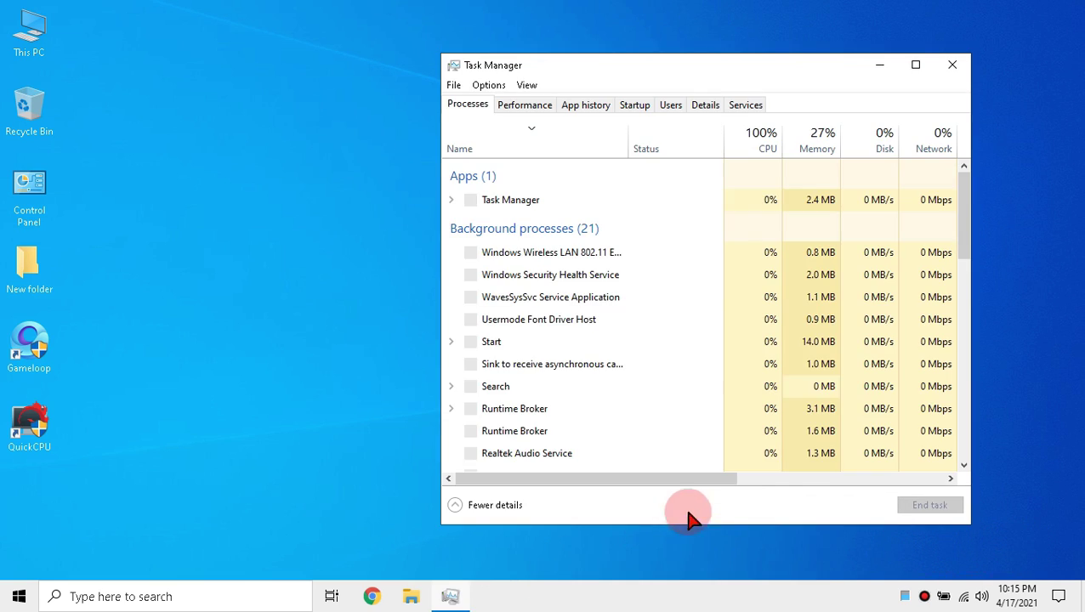
left_click(915, 64)
left_click(78, 46)
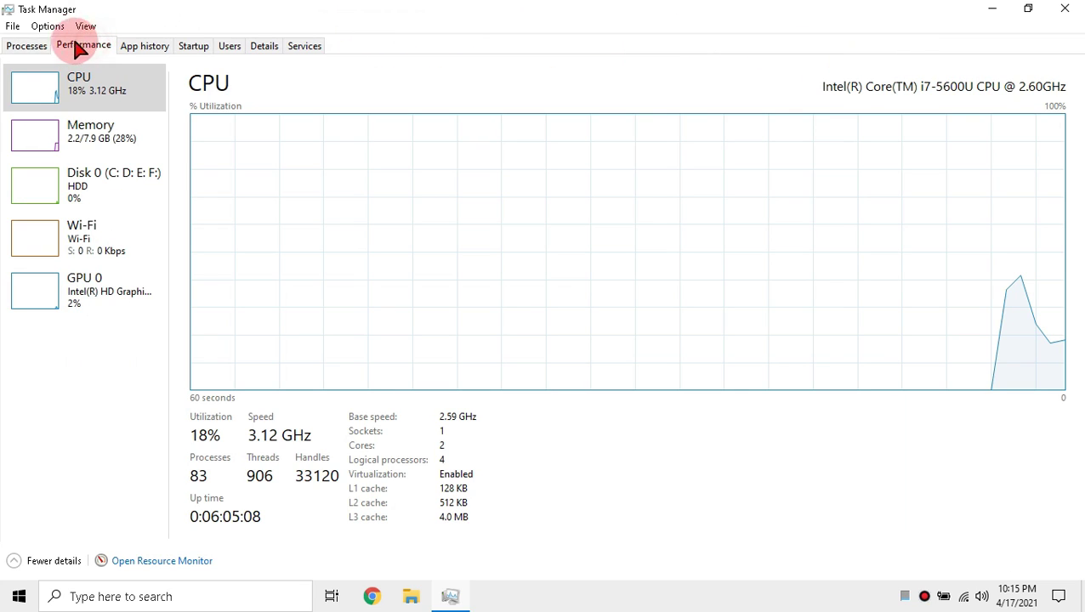
left_click(41, 289)
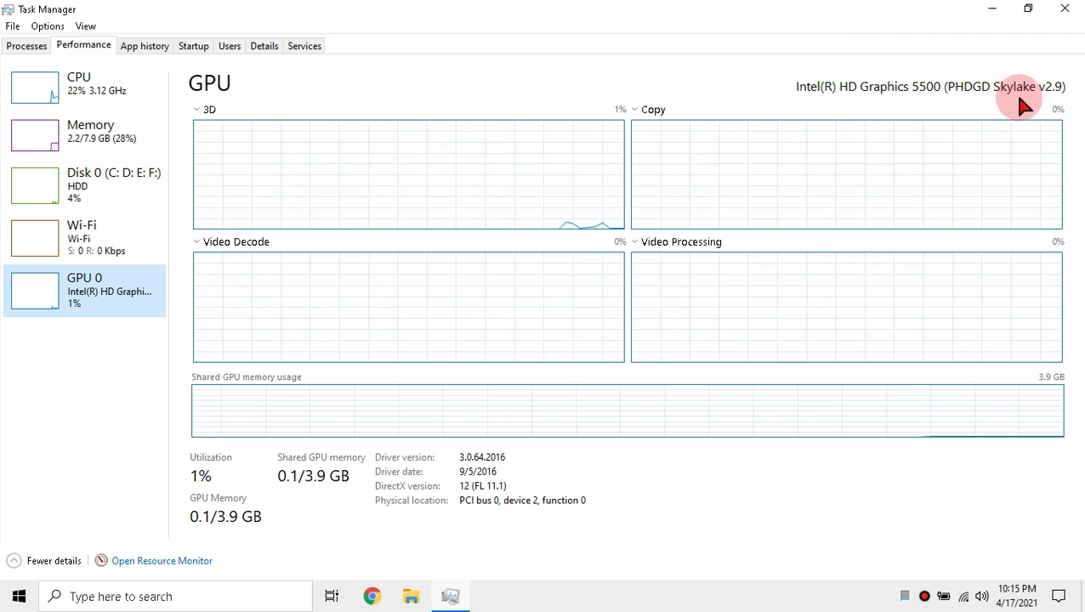
left_click(1073, 10)
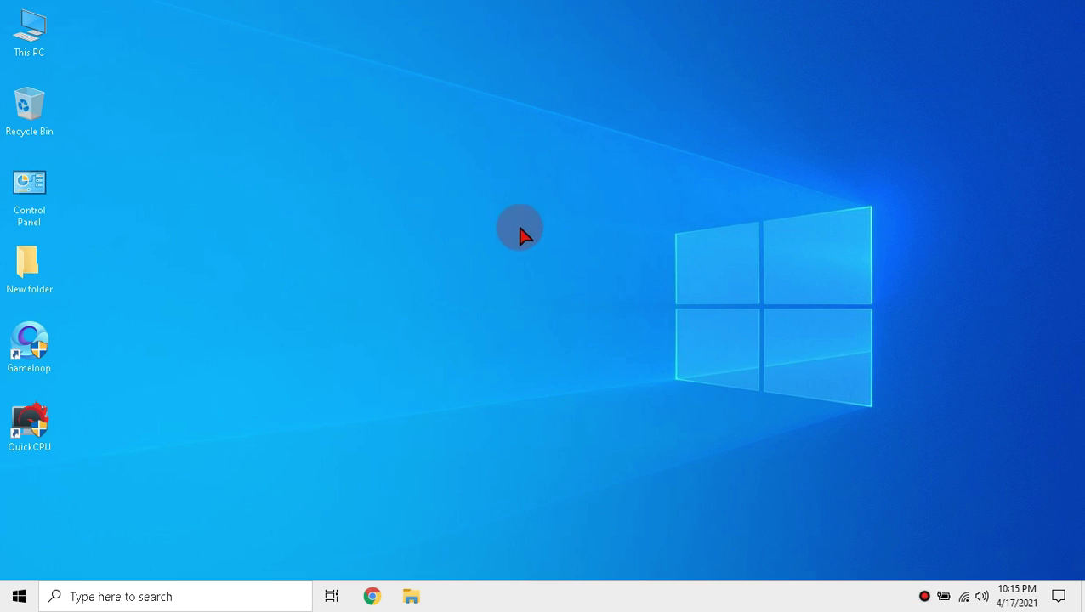